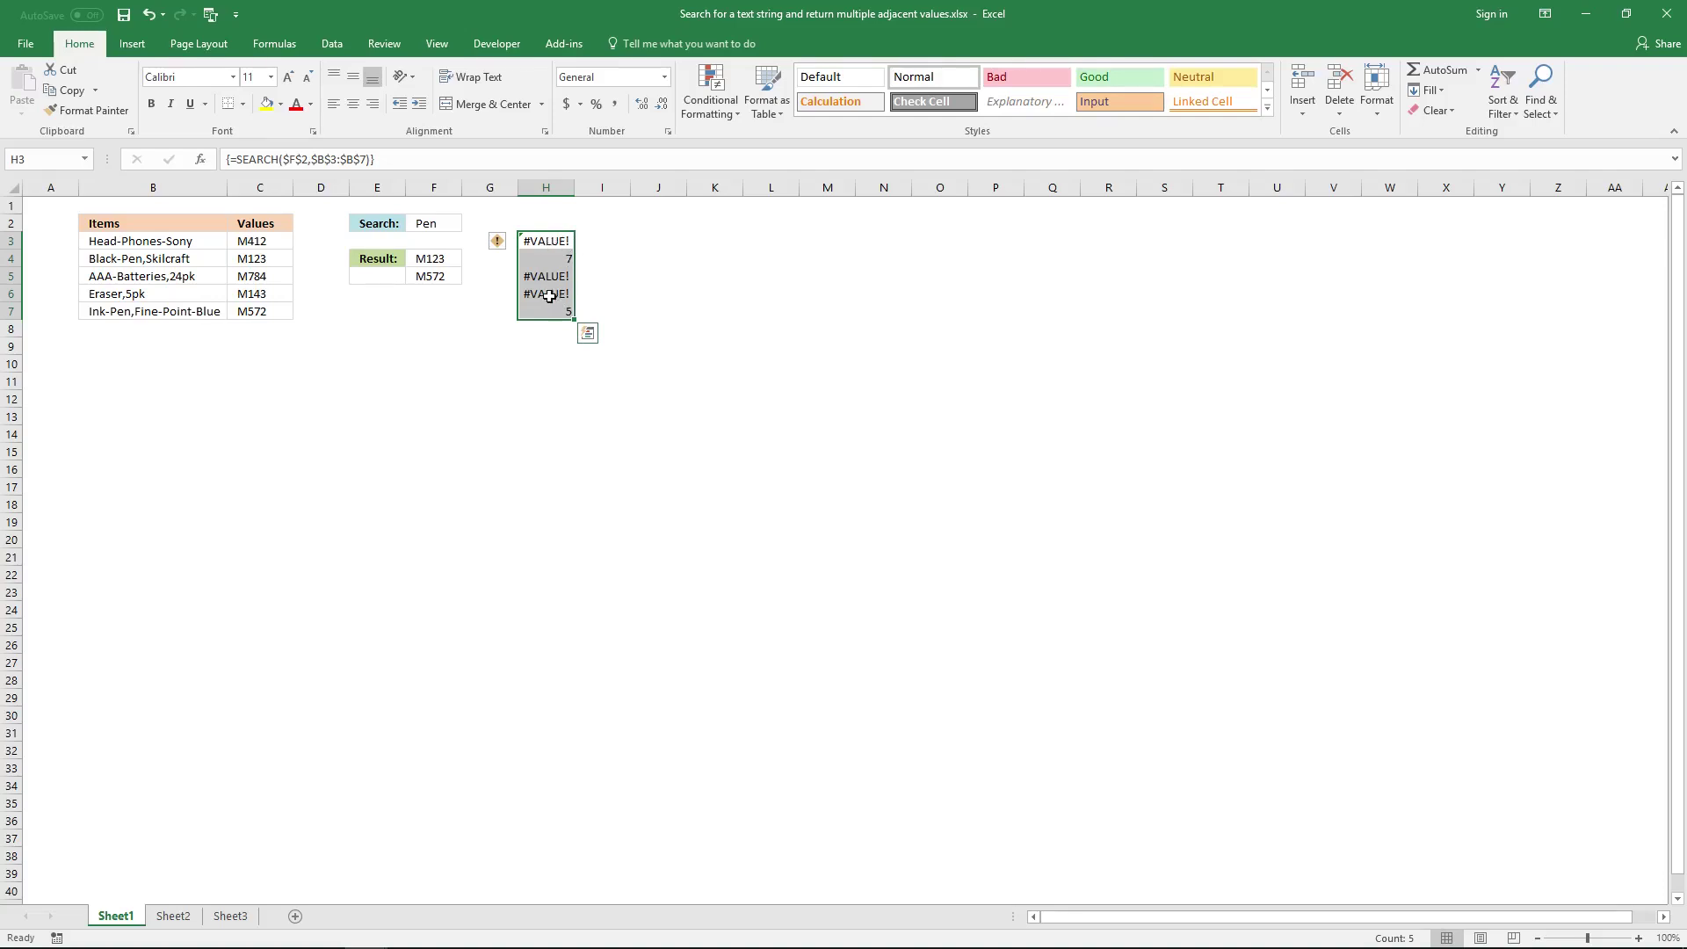
Enter the partial formula '=ISNUMBER( as text in cell I3
{"action": "left_click", "coordinate": [603, 242]}
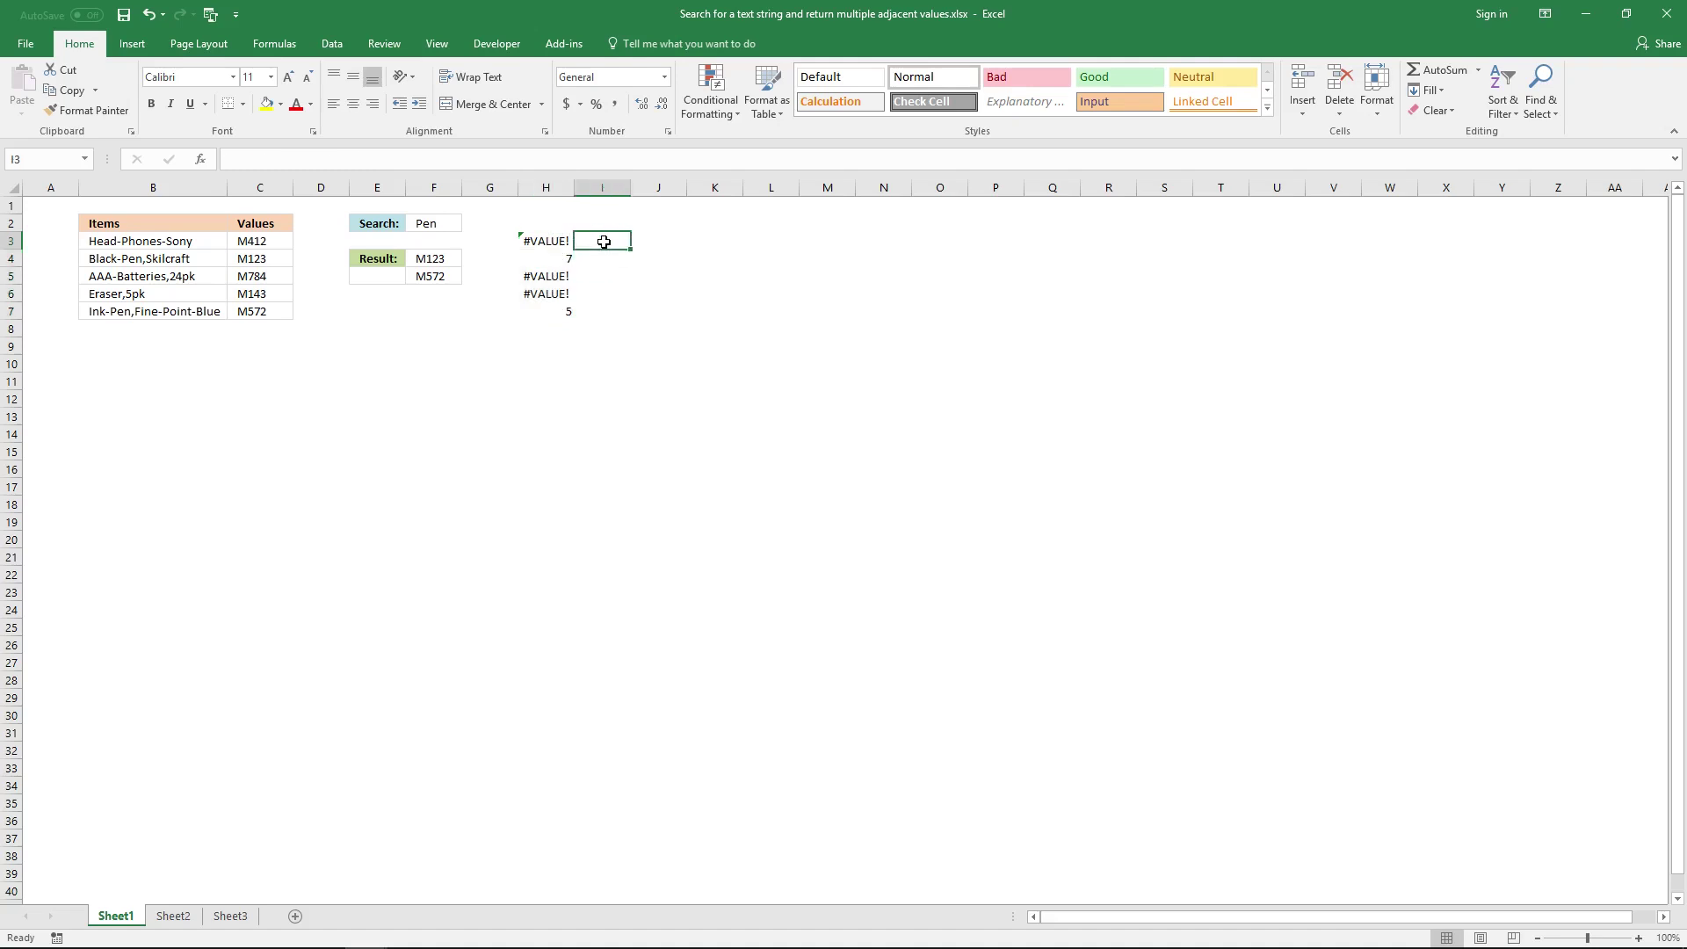
{"action": "type", "text": "="}
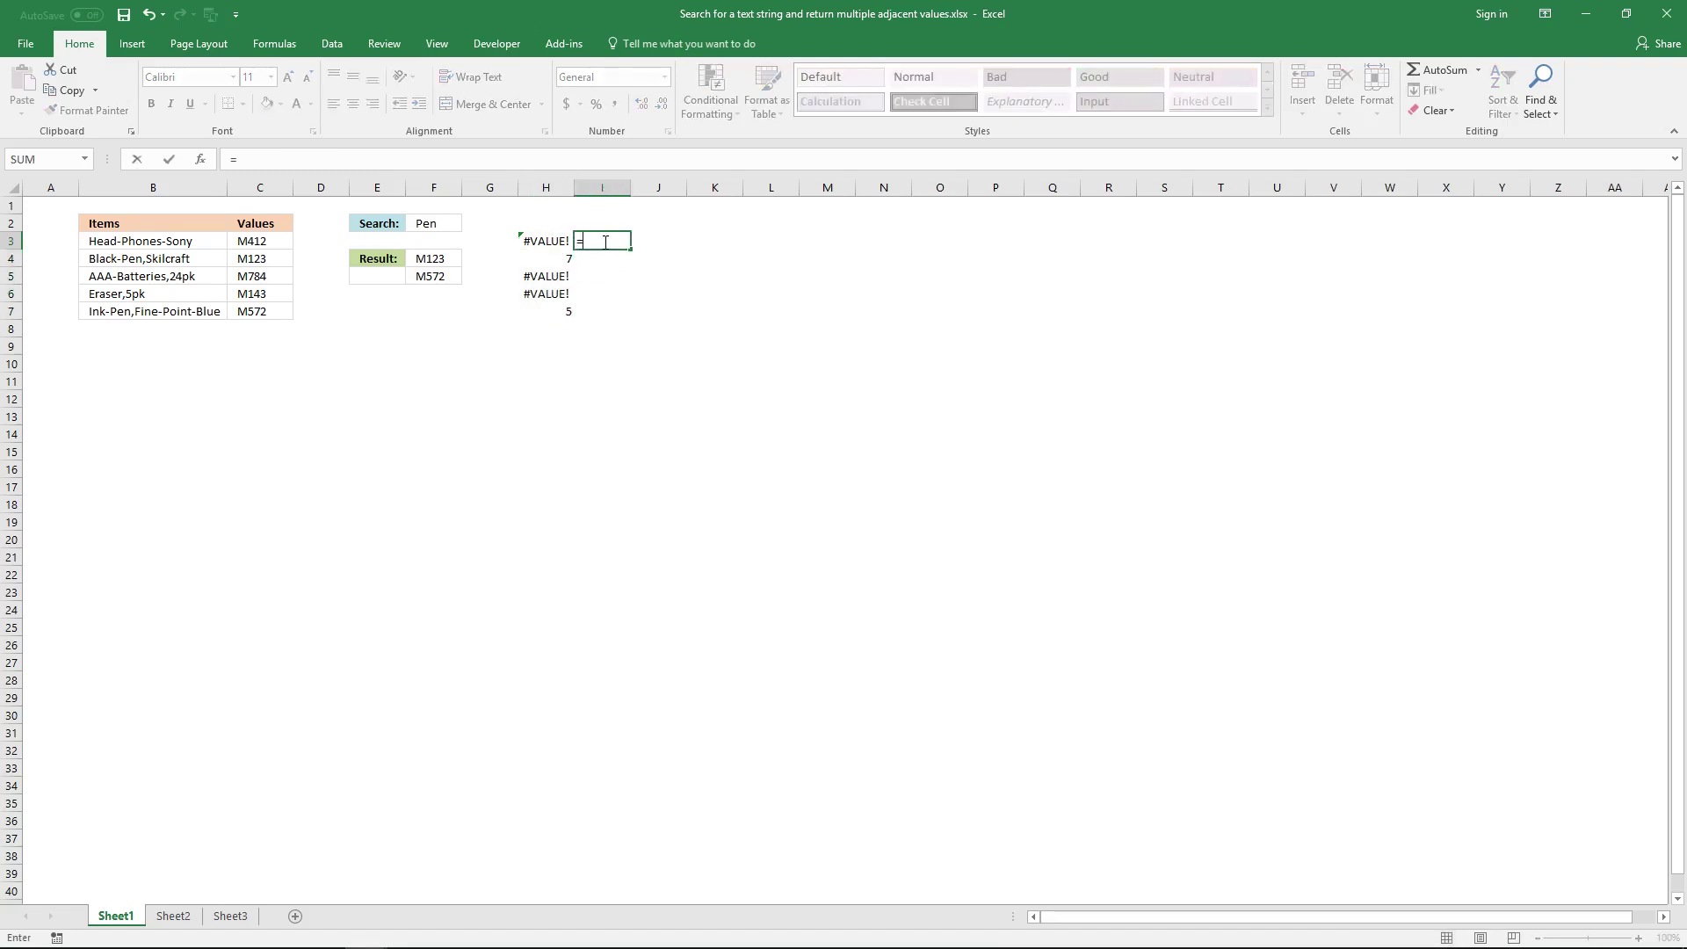
{"action": "type", "text": "ISN"}
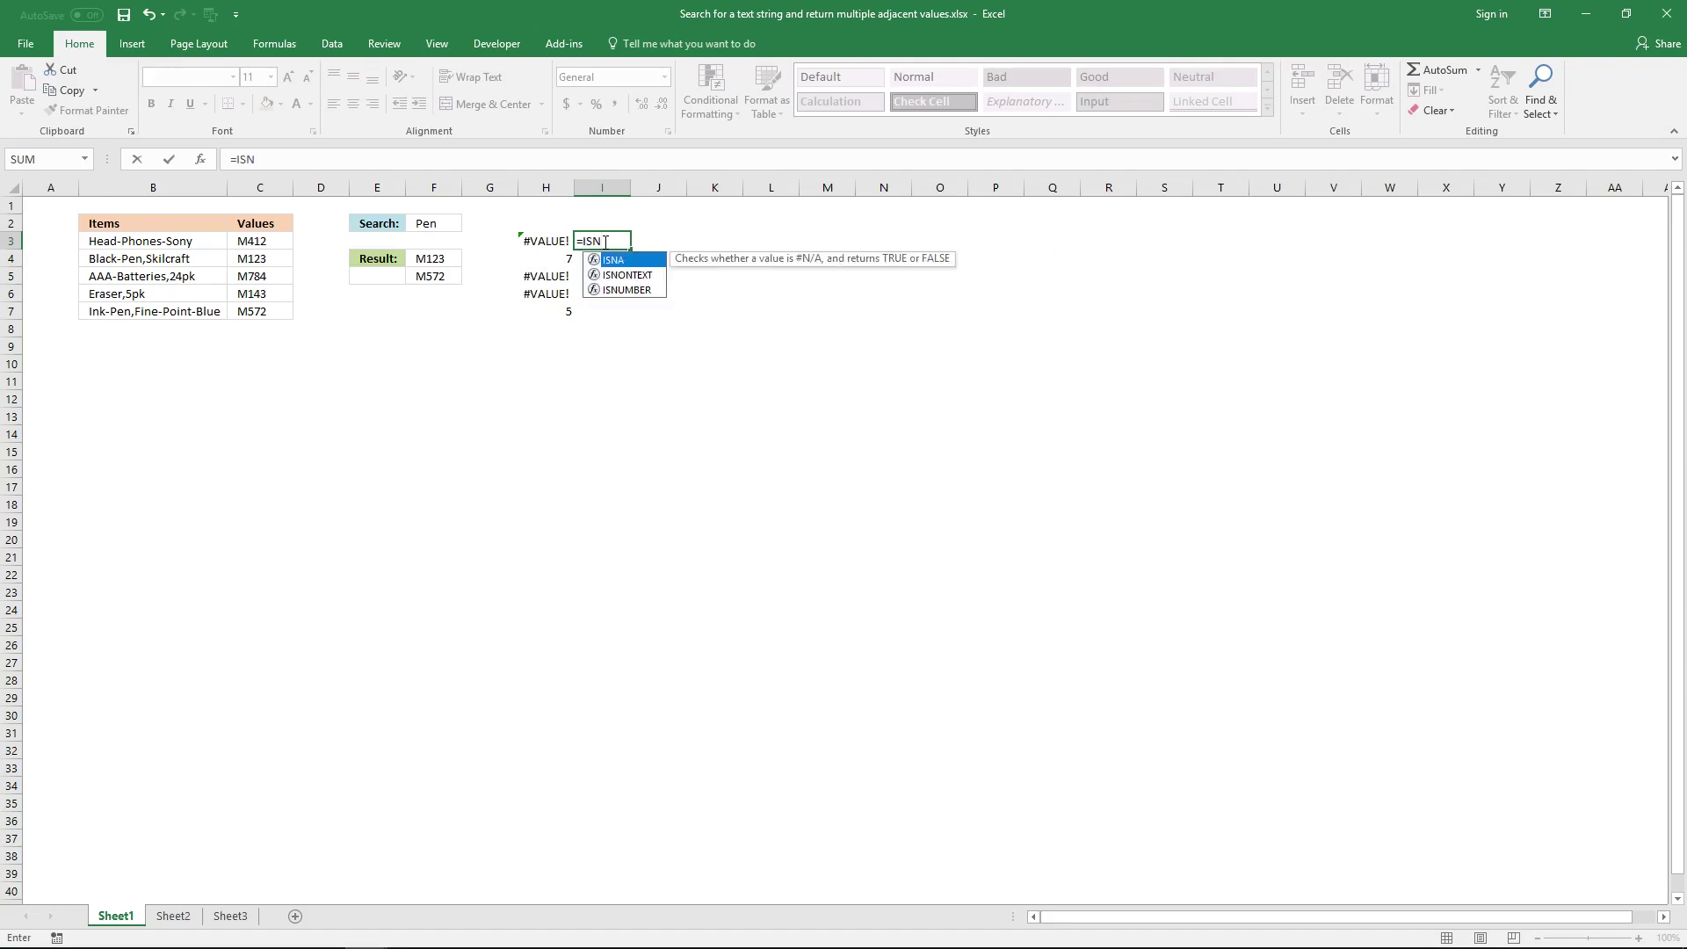
{"action": "type", "text": "UMBER("}
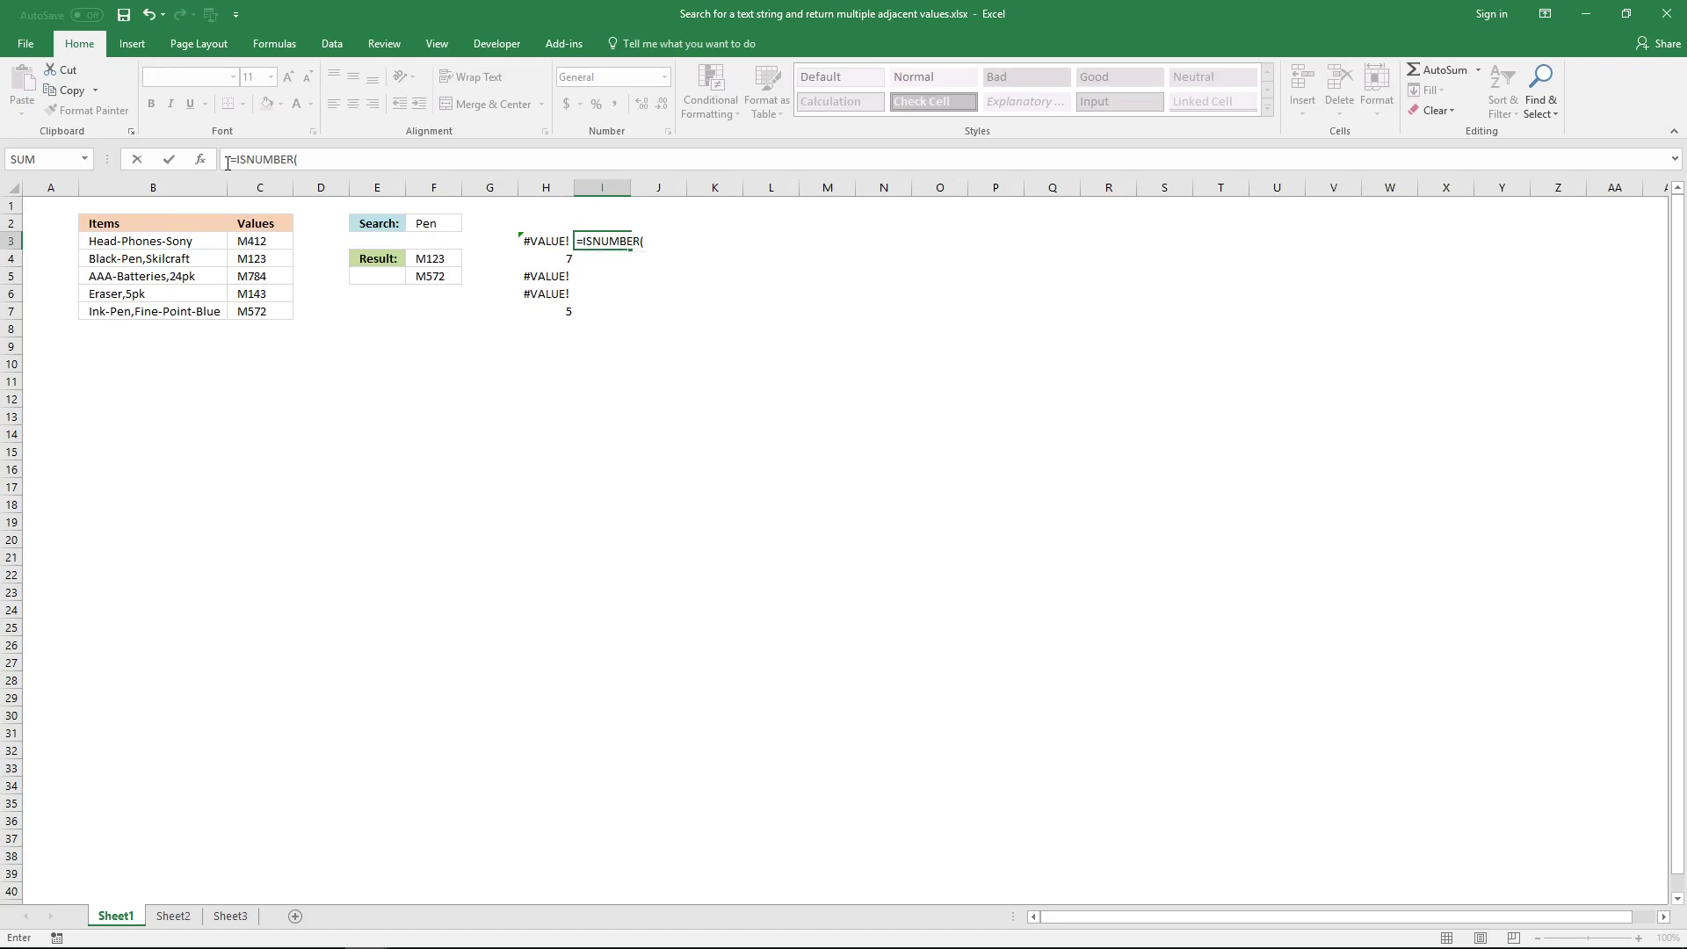
{"action": "type", "text": "'"}
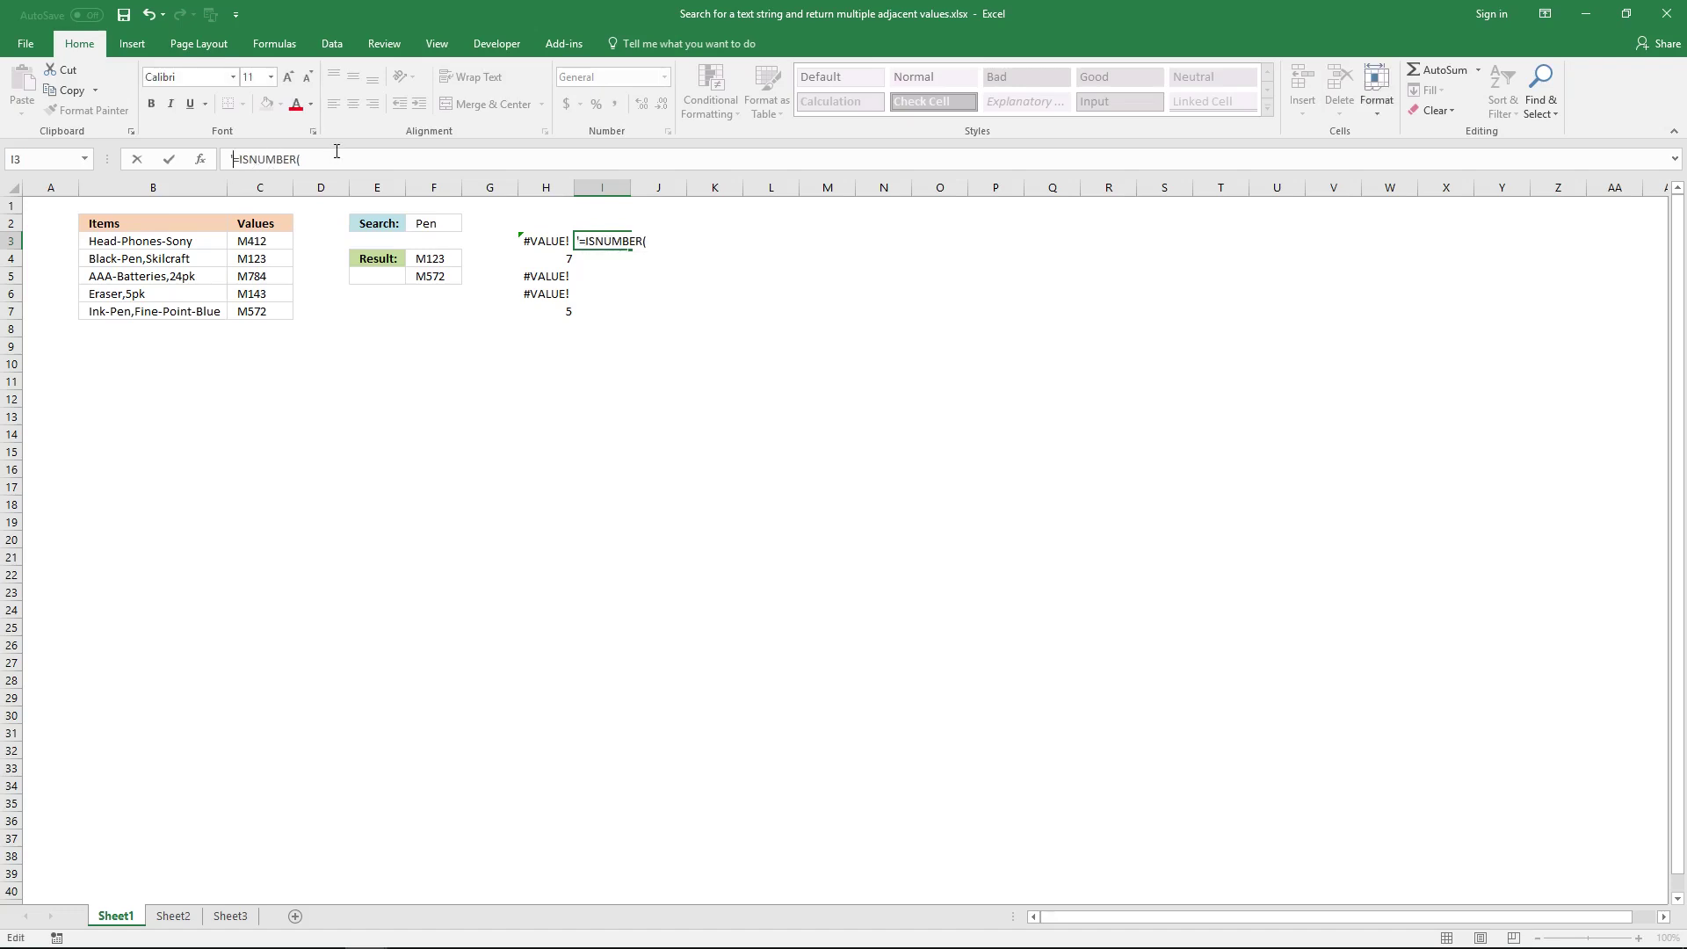
{"action": "key", "text": "Return"}
Copy the expression SEARCH($F$2,$B$3:$B$7) from the formula in cell H3, leaving that cell's formula as it is
{"action": "key", "text": "Left"}
{"action": "key", "text": "Up"}
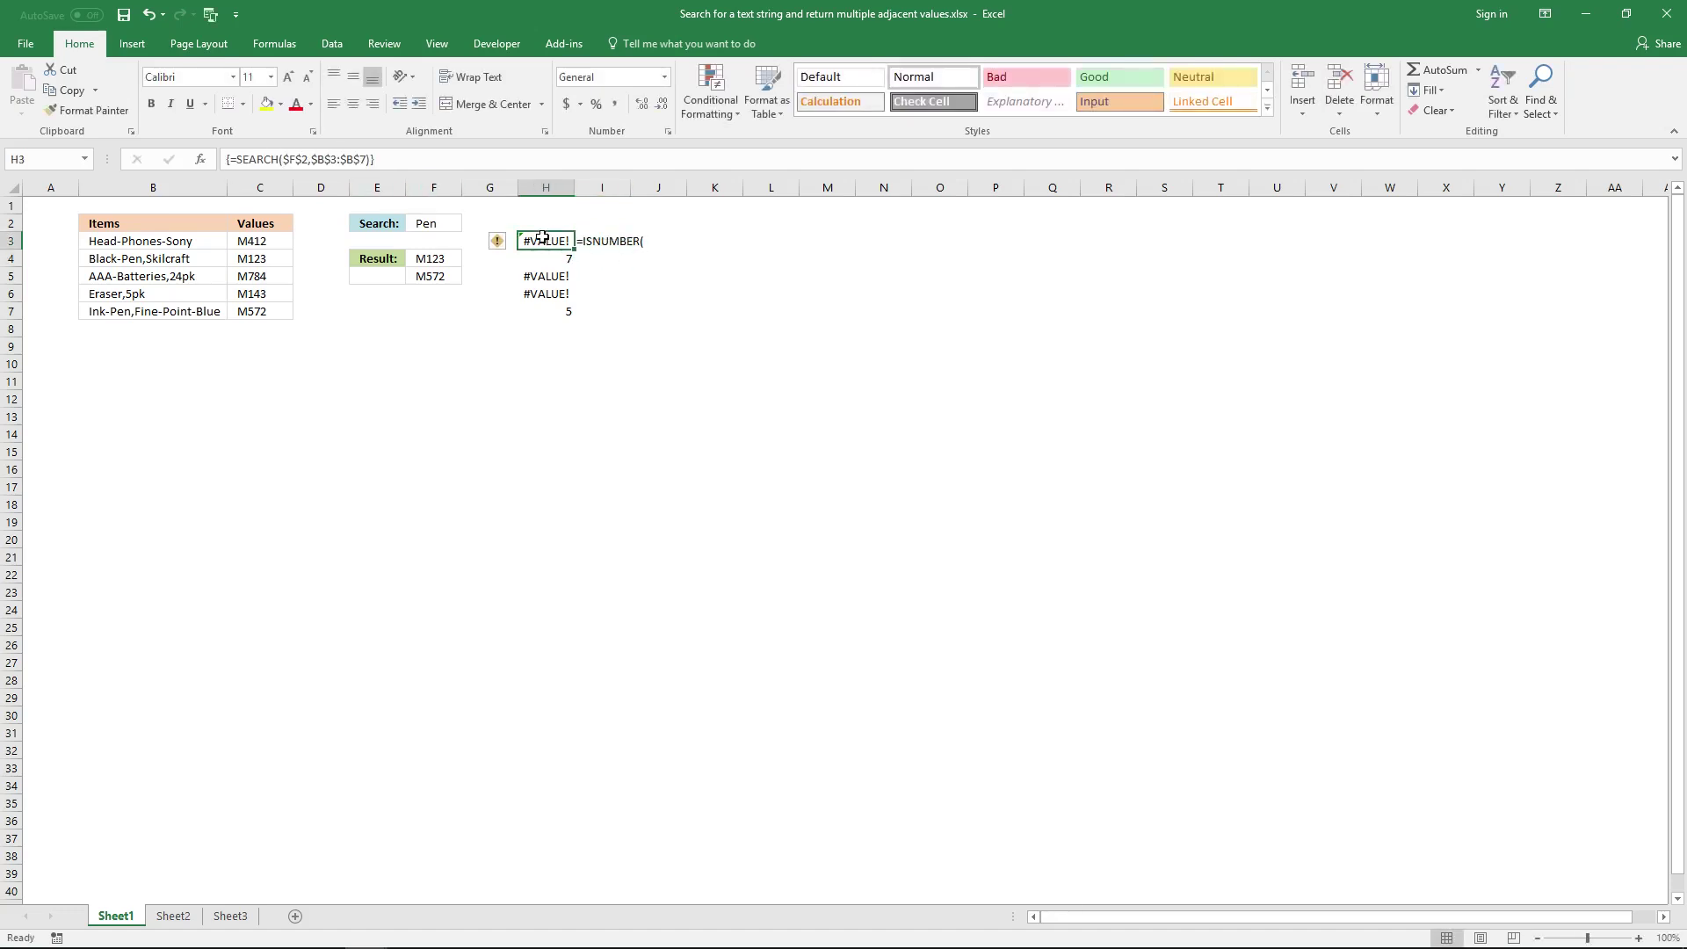
{"action": "left_click_drag", "start_coordinate": [372, 159], "coordinate": [245, 159]}
{"action": "key", "text": "ctrl+c"}
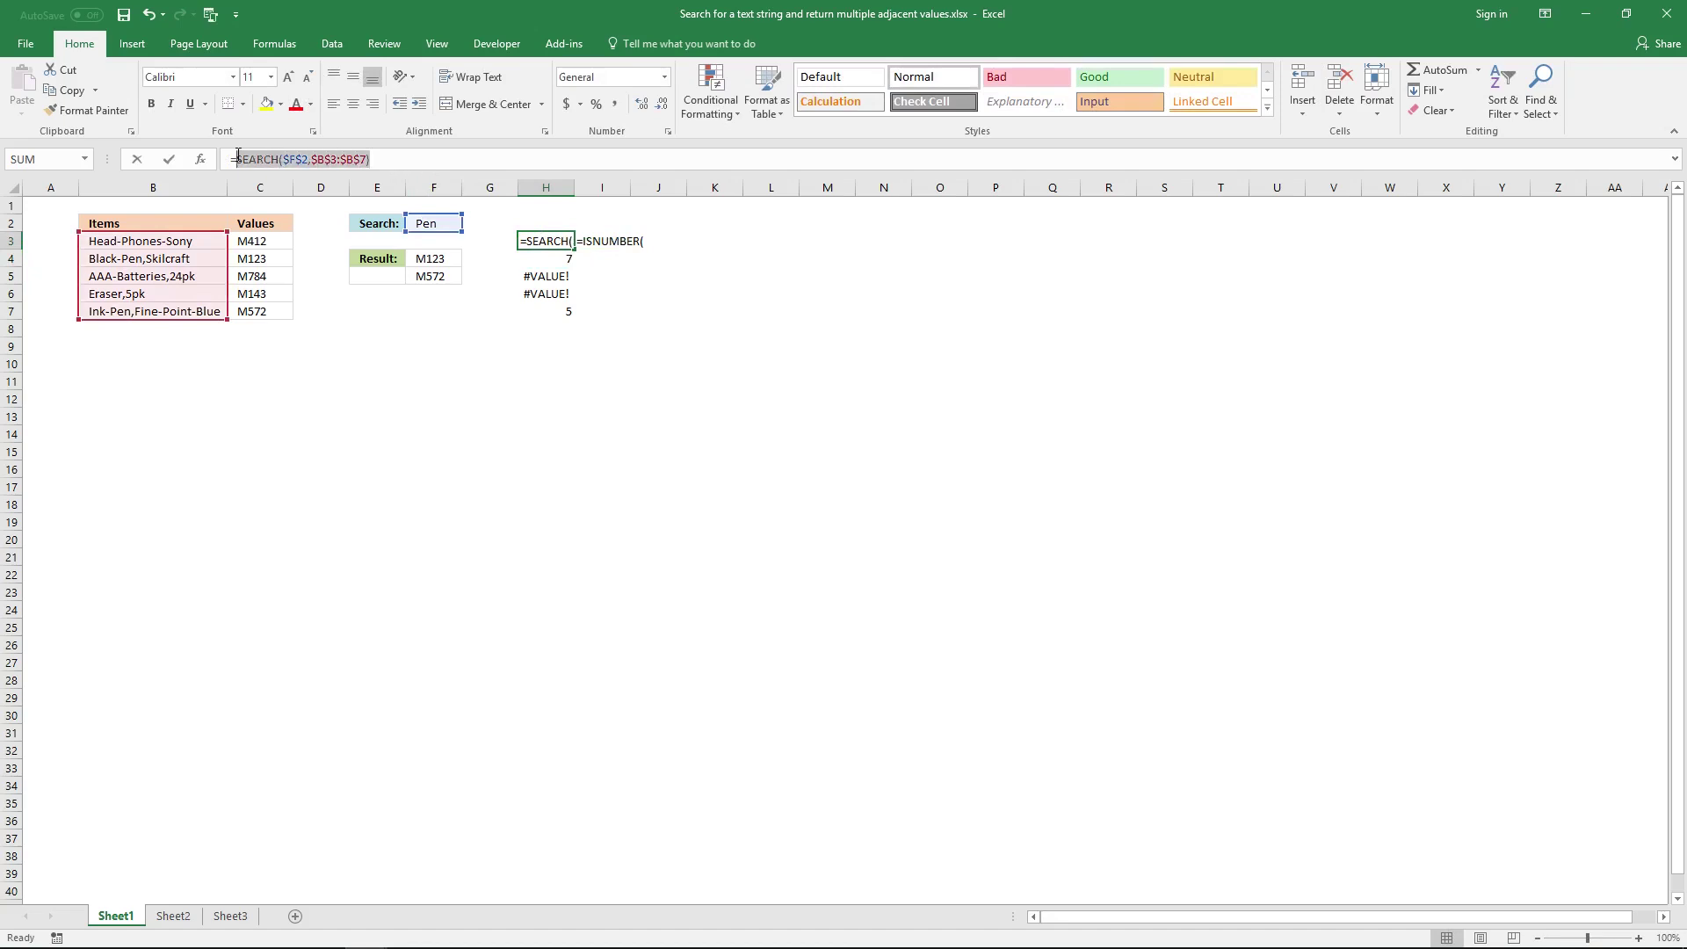
{"action": "key", "text": "Escape"}
Turn the text in I3 into the array formula =ISNUMBER(SEARCH($F$2,$B$3:$B$7)) using the copied expression
{"action": "left_click", "coordinate": [606, 244]}
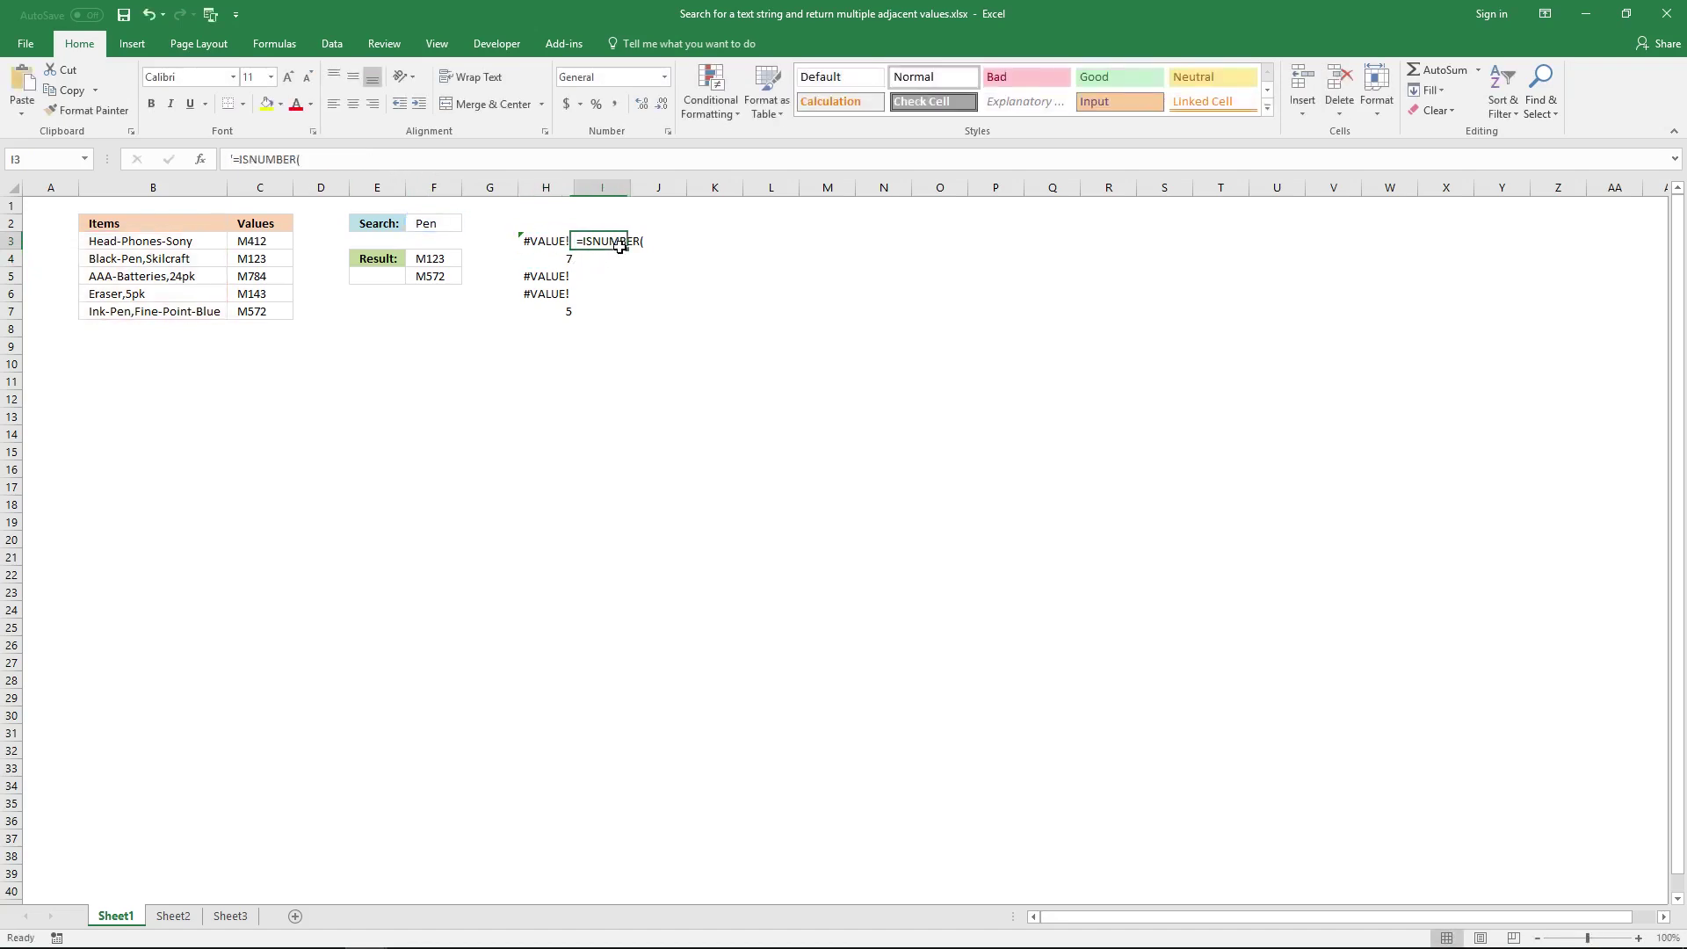
{"action": "left_click", "coordinate": [234, 159]}
{"action": "key", "text": "BackSpace"}
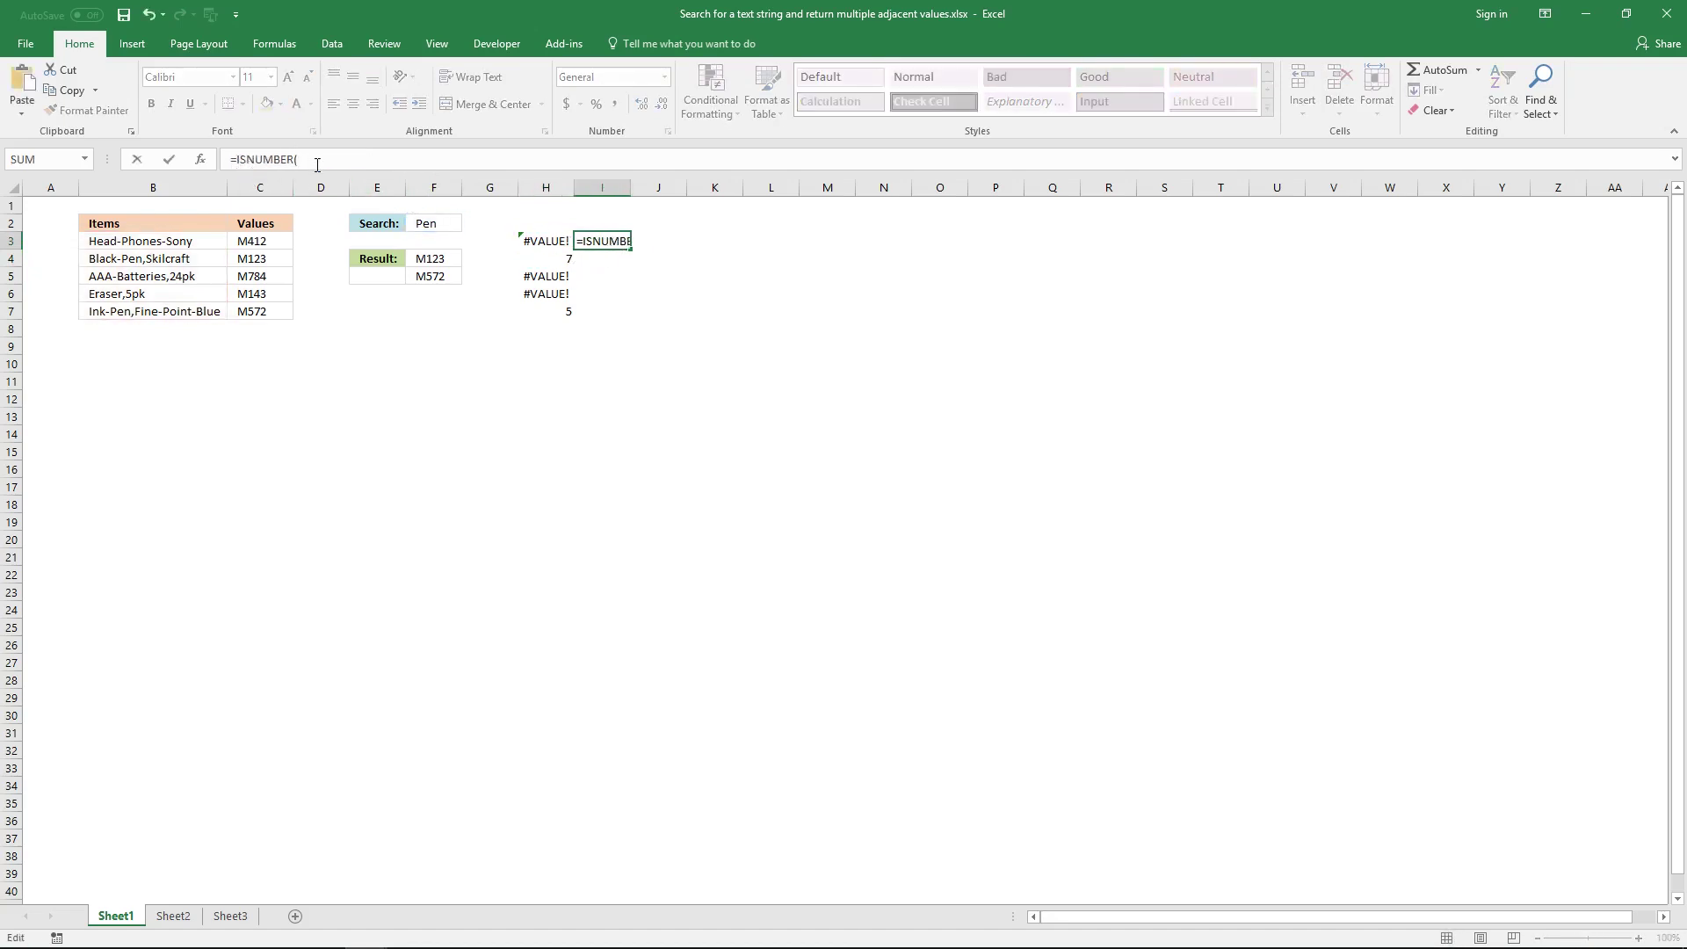
{"action": "key", "text": "ctrl+v"}
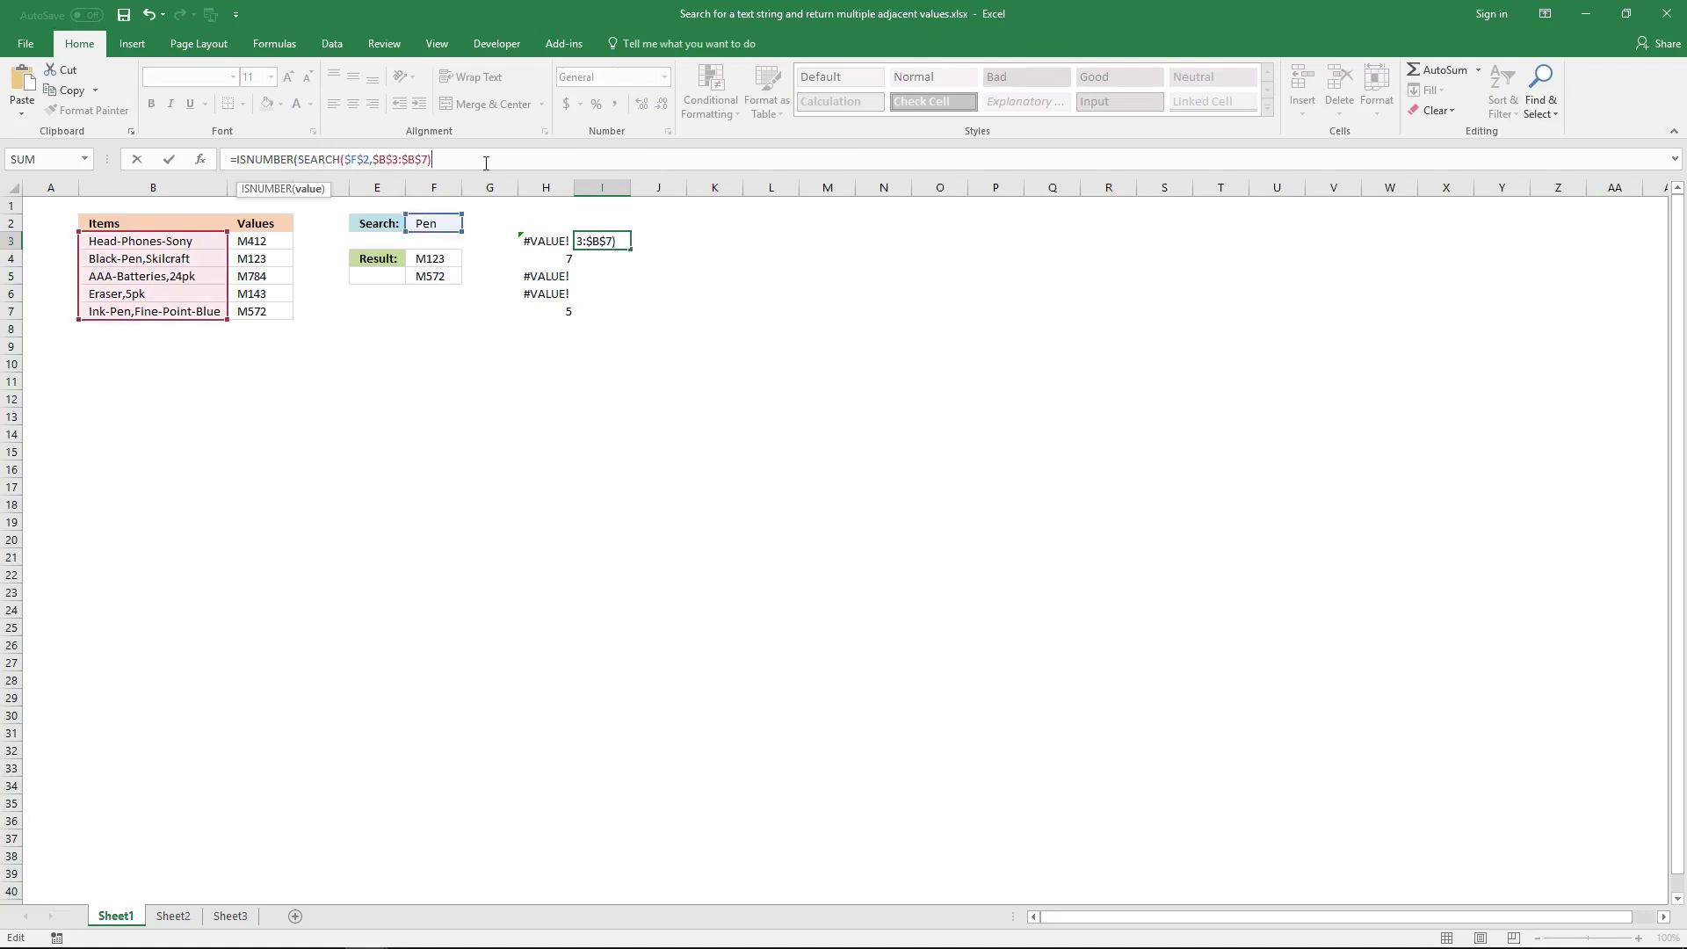
{"action": "type", "text": ")"}
{"action": "key", "text": "ctrl+shift+Return"}
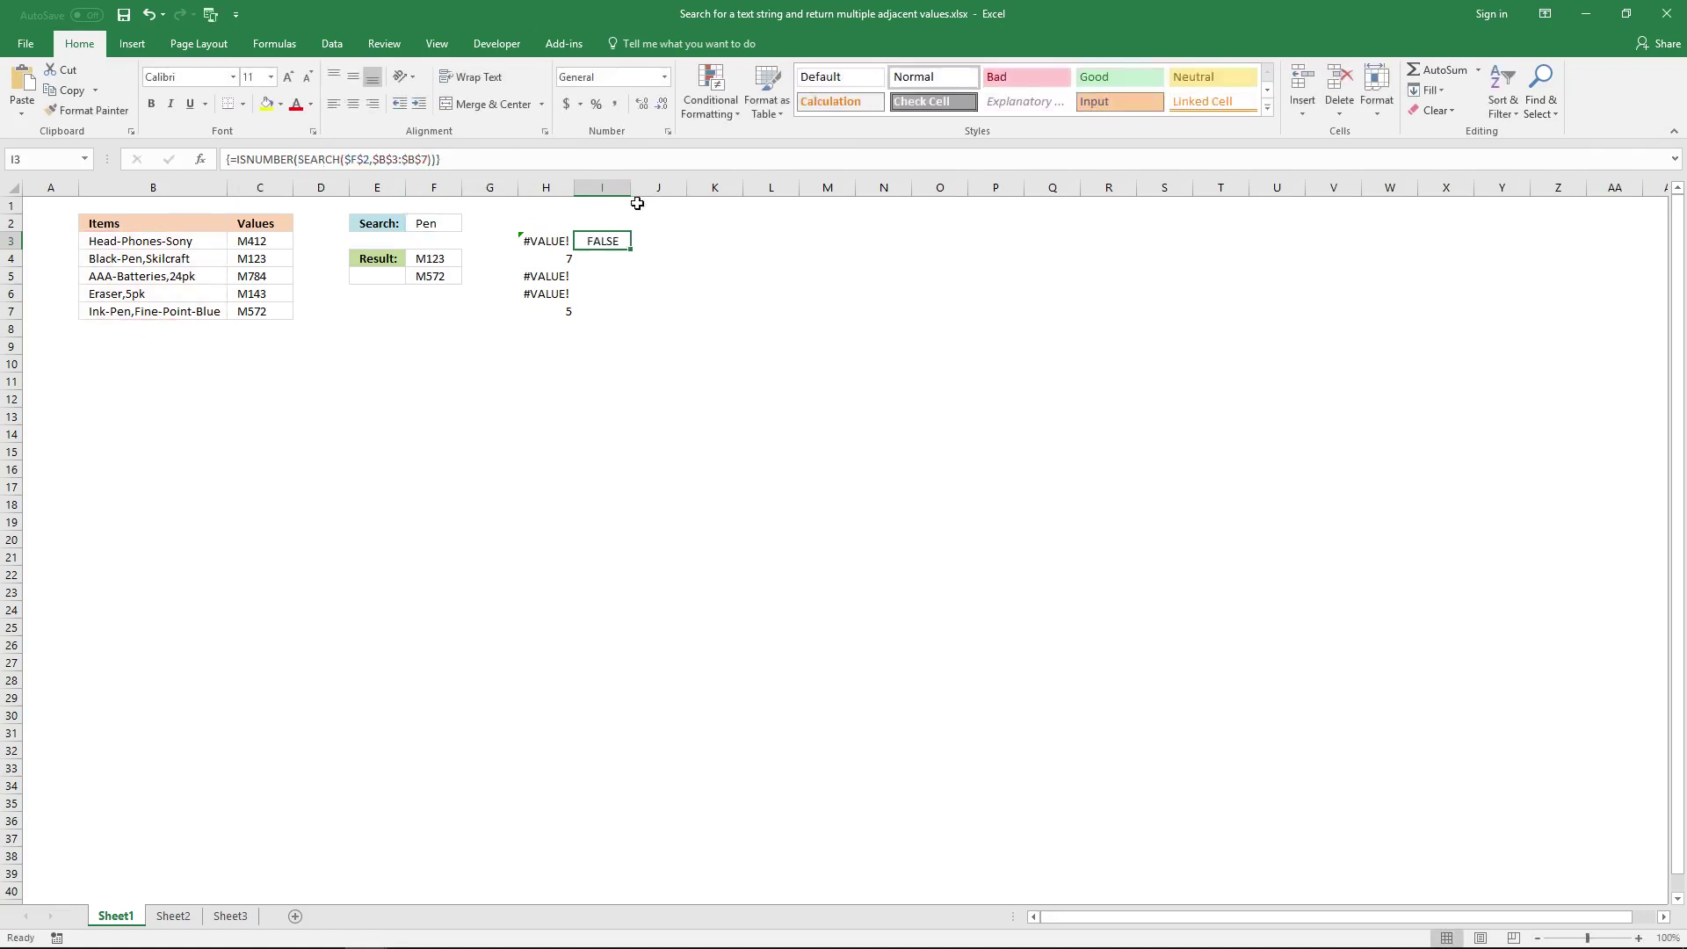
Extend the ISNUMBER array formula from I3 over the range I3:I7
{"action": "left_click_drag", "start_coordinate": [602, 243], "coordinate": [602, 305]}
{"action": "left_click", "coordinate": [512, 158]}
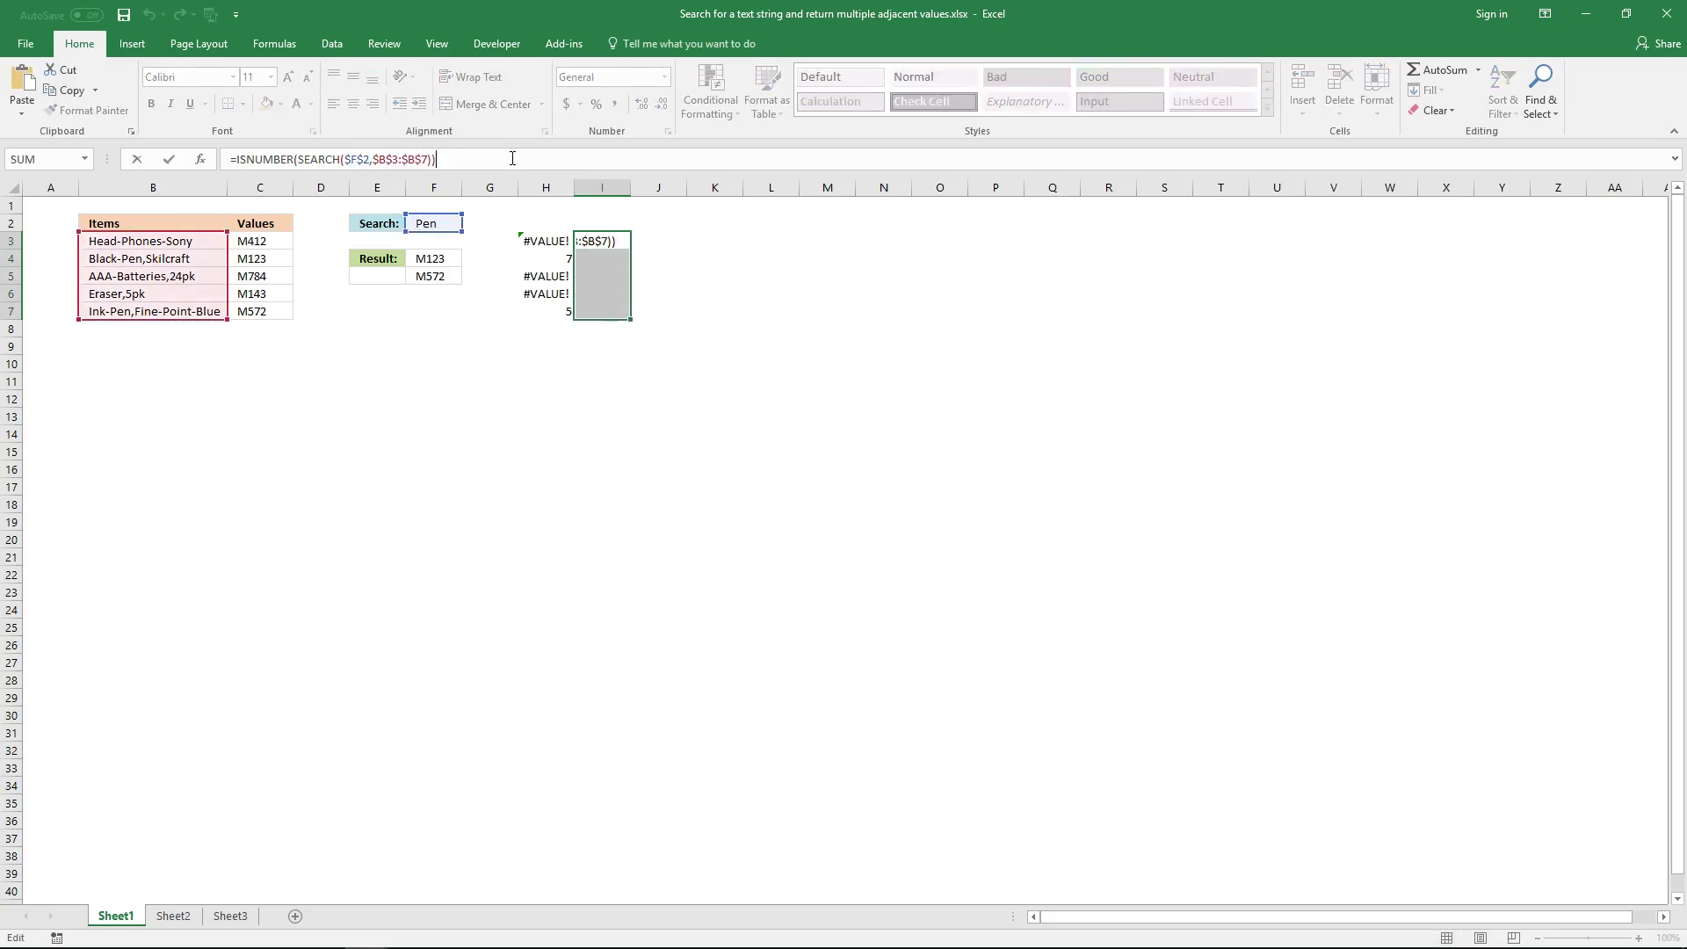
{"action": "key", "text": "ctrl+shift+Return"}
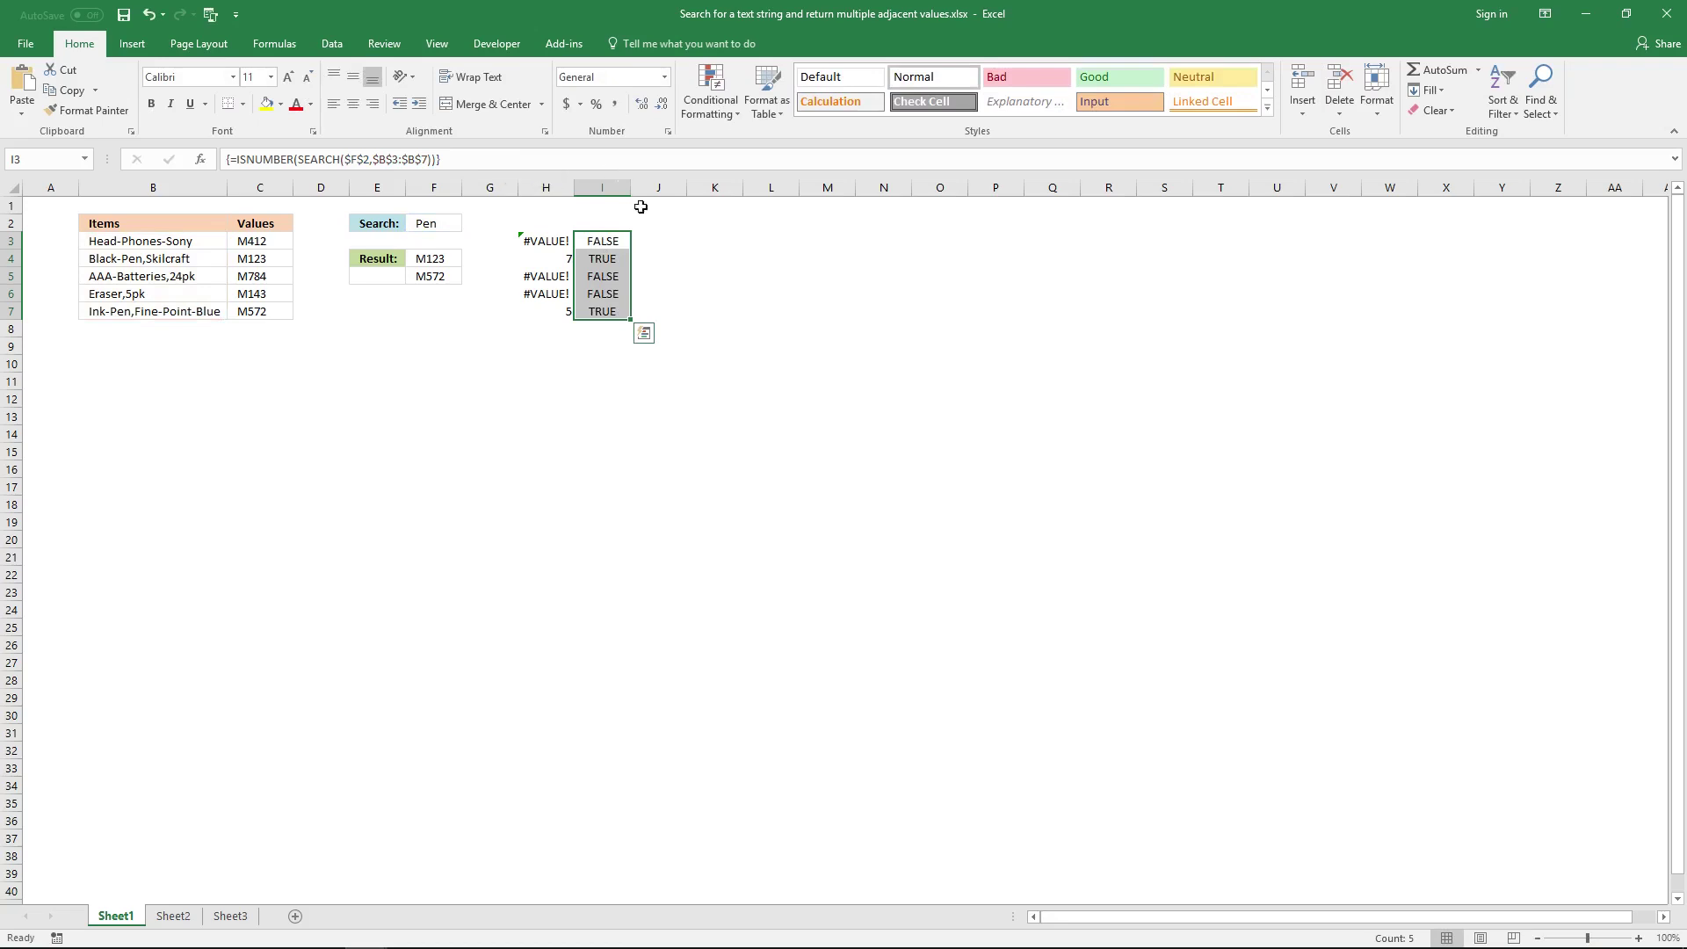
Copy the full ISNUMBER formula text from cell I4 without changing the cell
{"action": "left_click", "coordinate": [603, 241]}
{"action": "left_click", "coordinate": [563, 255]}
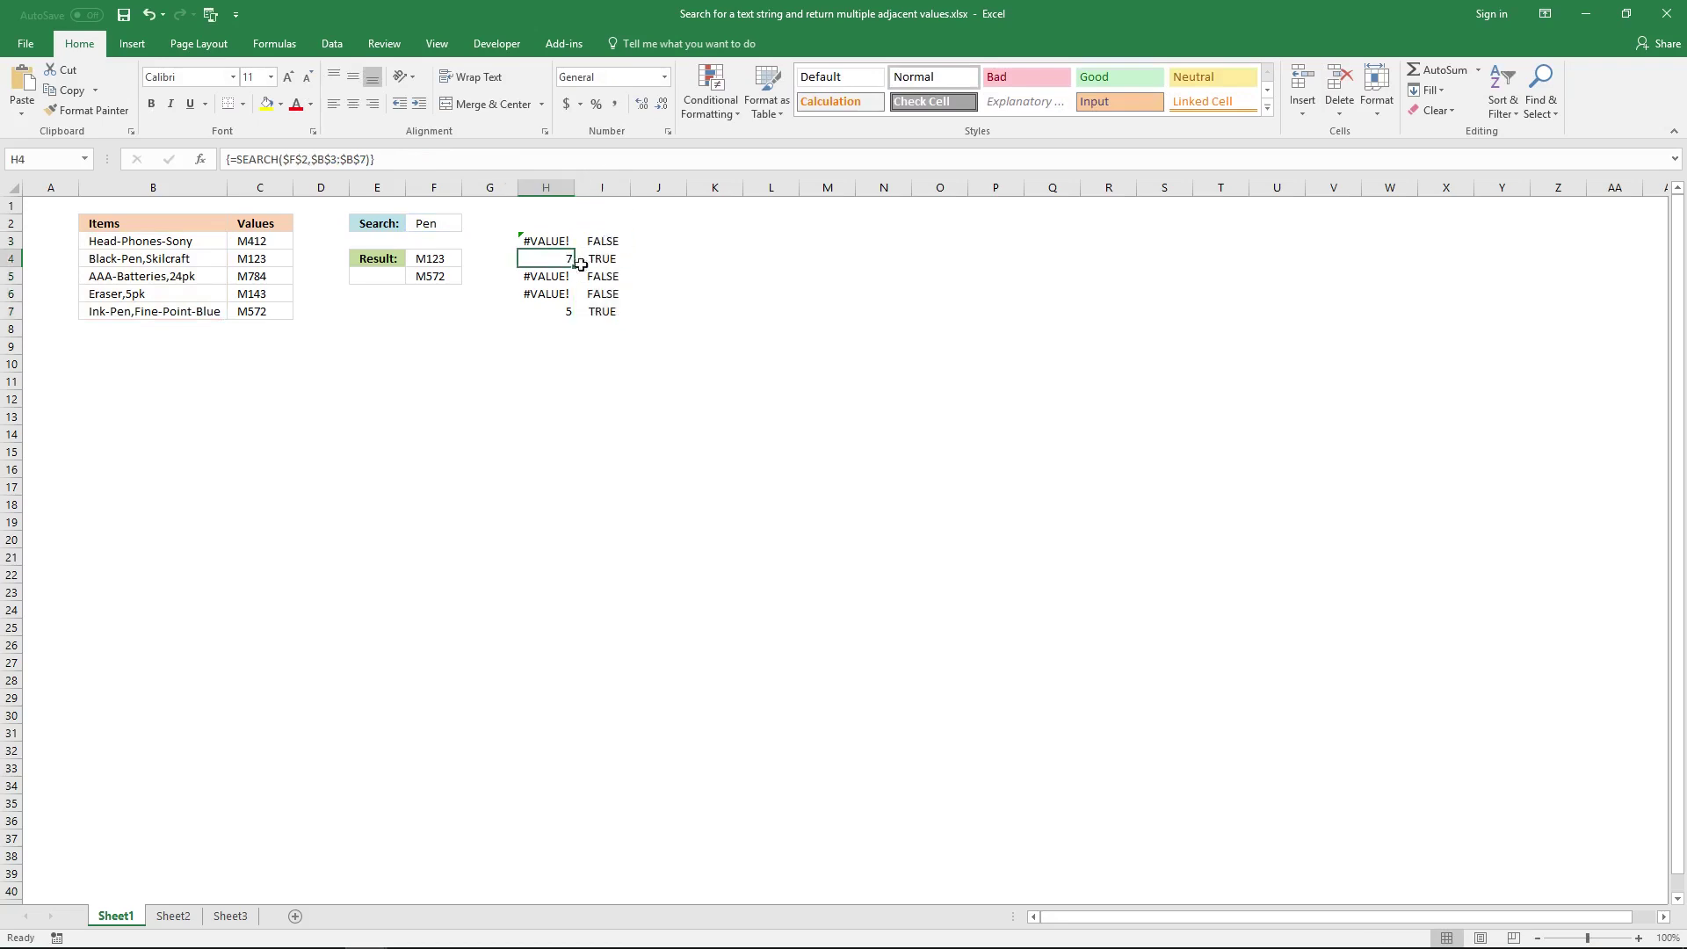
{"action": "left_click", "coordinate": [601, 260]}
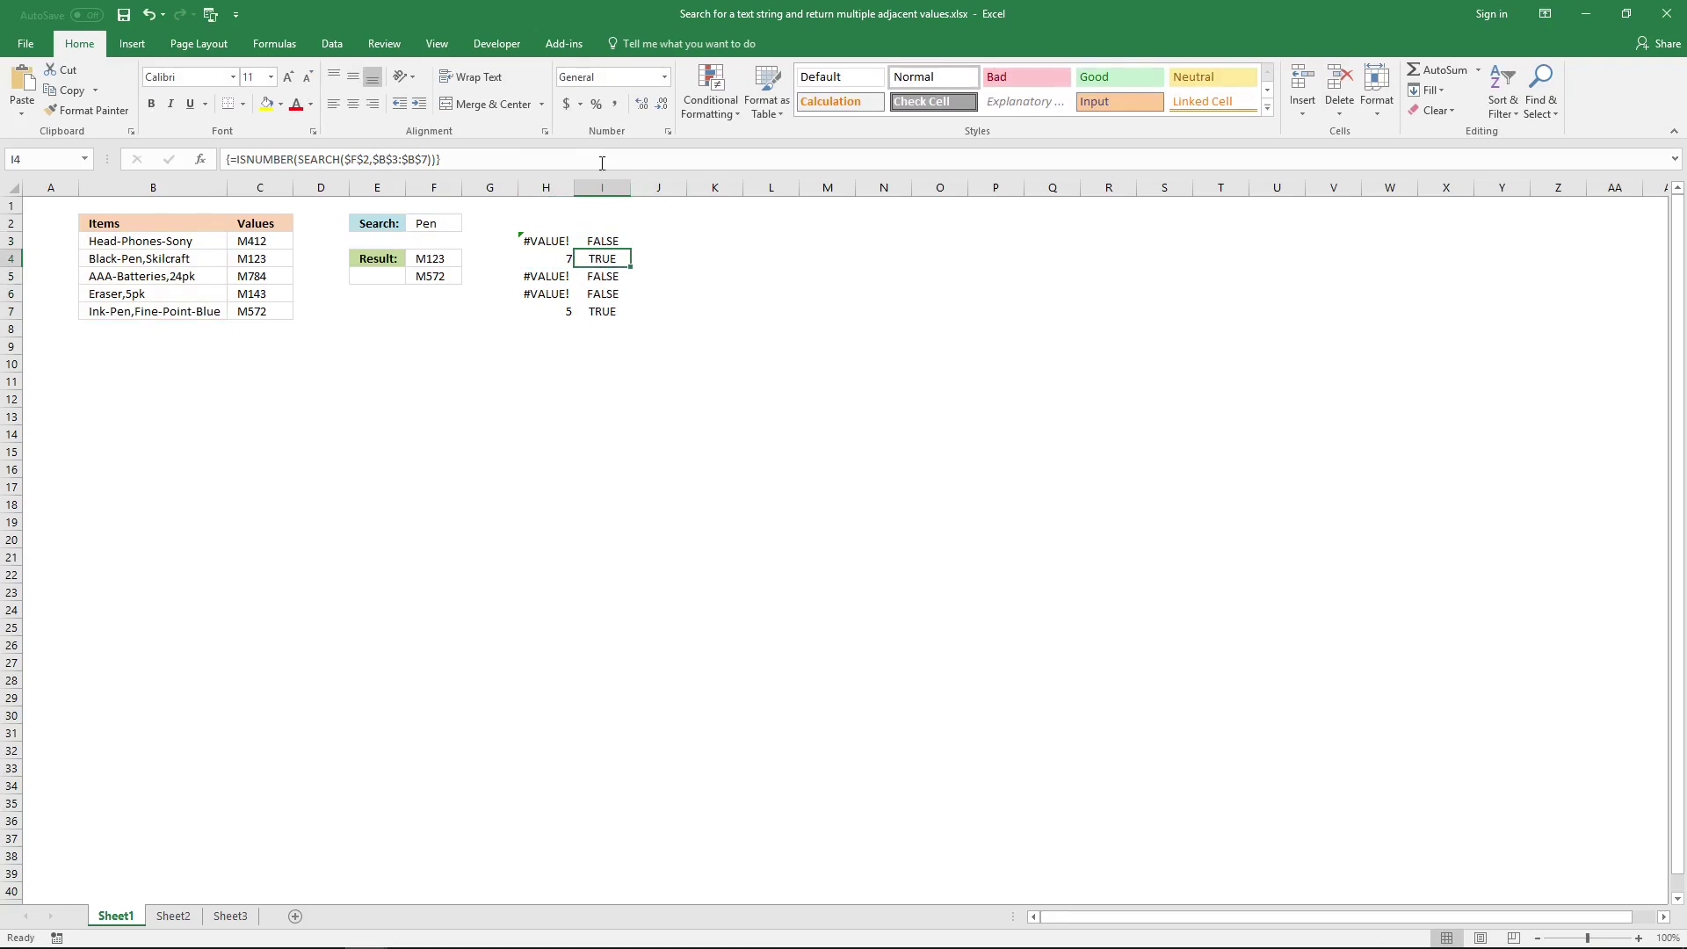
{"action": "left_click", "coordinate": [576, 157]}
{"action": "key", "text": "shift+Home"}
{"action": "key", "text": "ctrl+c"}
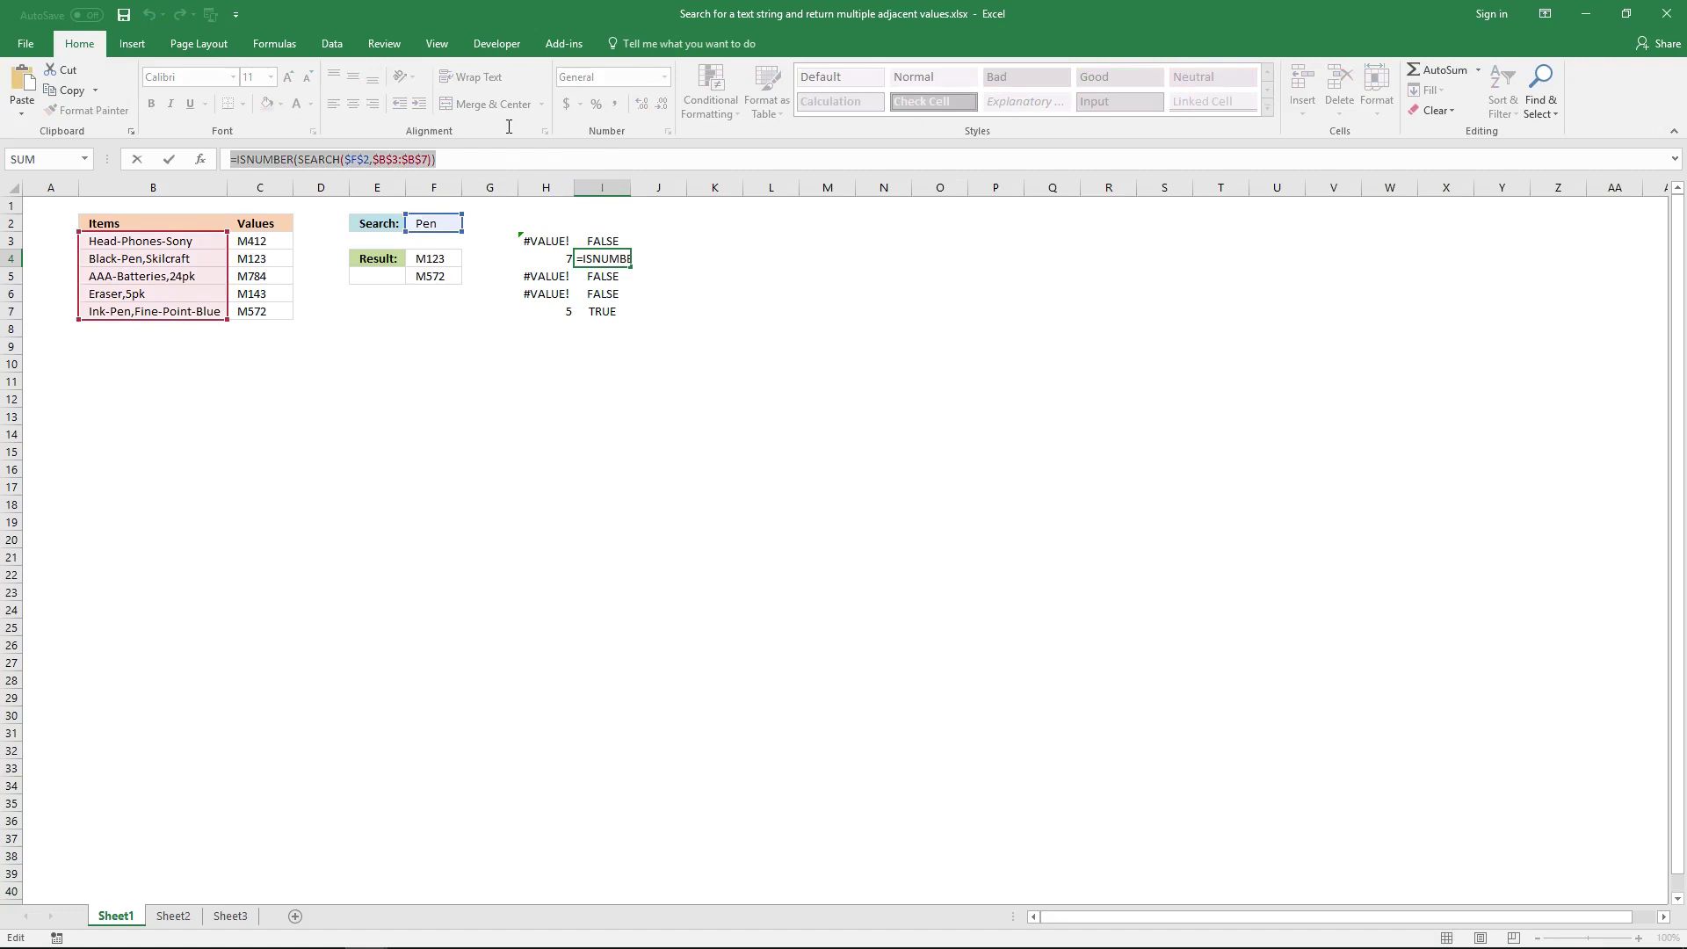
{"action": "key", "text": "Escape"}
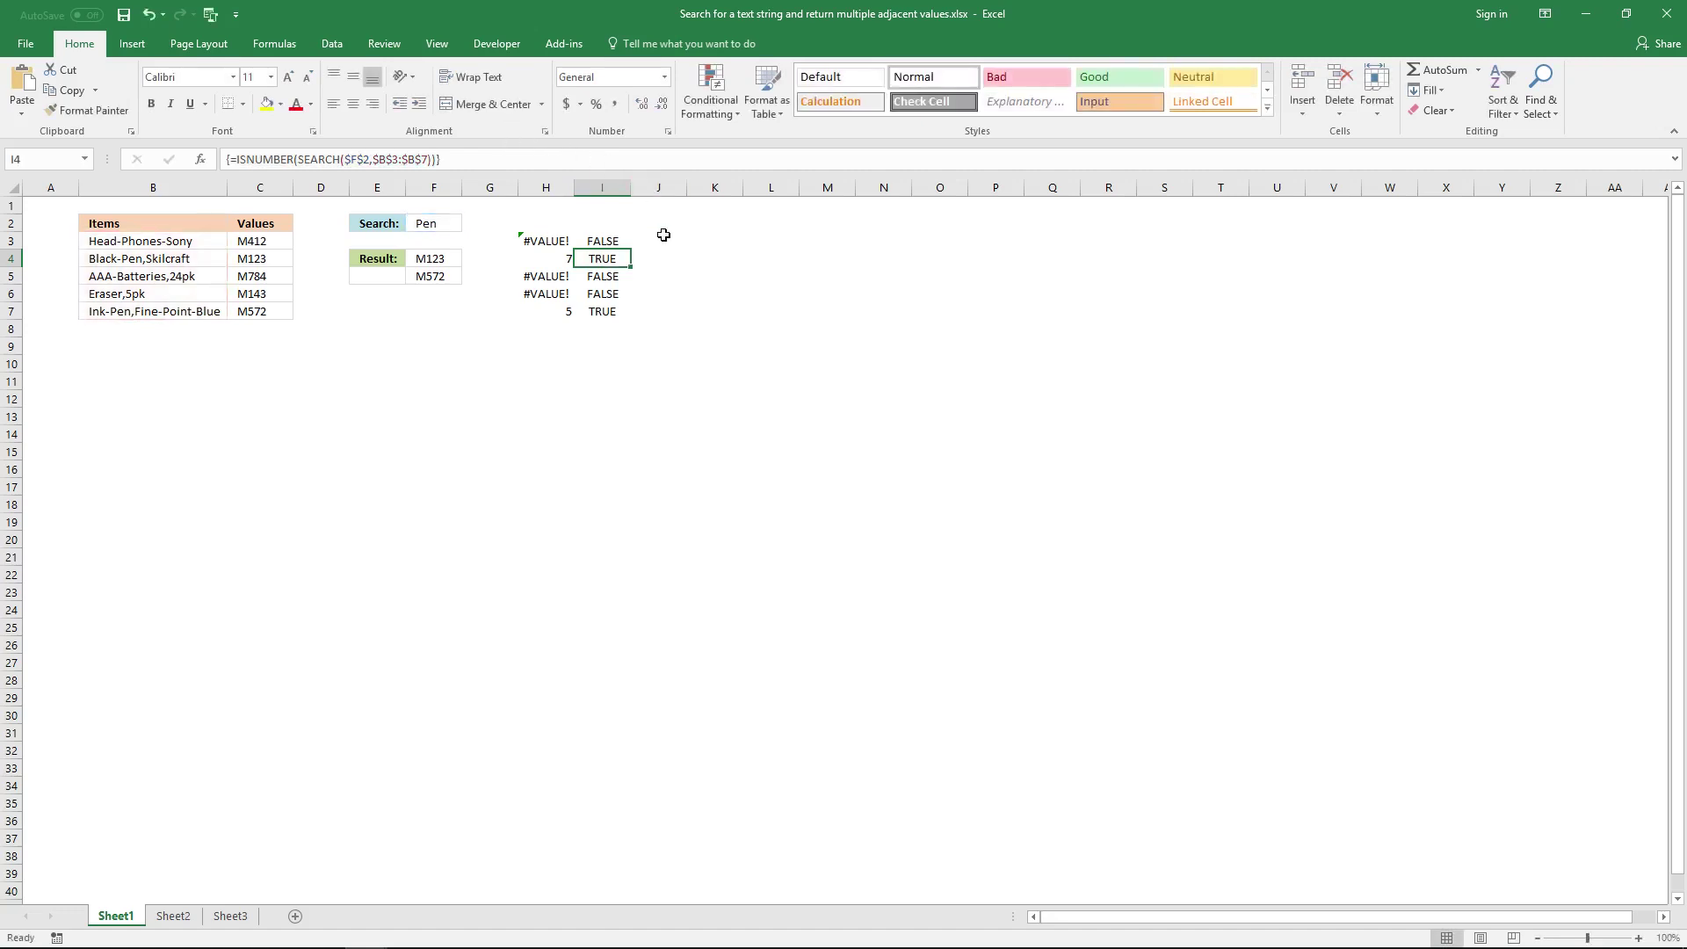
Enter the array formula =IF(ISNUMBER(SEARCH($F$2,$B$3:$B$7)),1,0) in cell J3, reusing the copied ISNUMBER expression
{"action": "left_click", "coordinate": [659, 240]}
{"action": "left_click", "coordinate": [639, 154]}
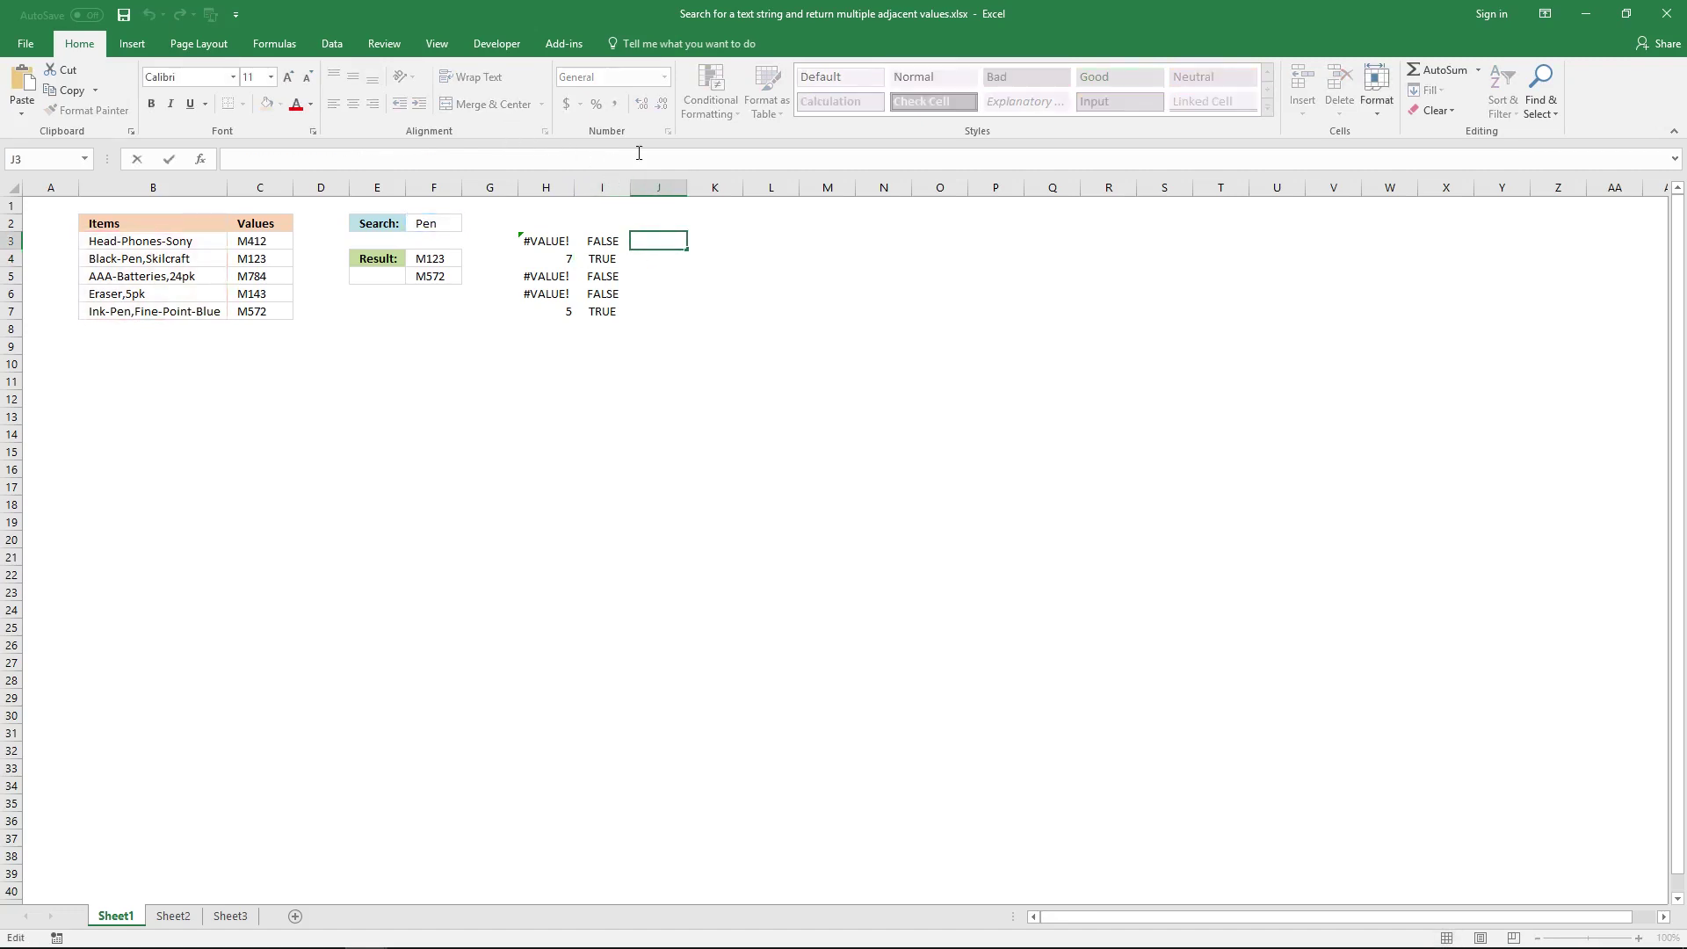
{"action": "type", "text": "=IF("}
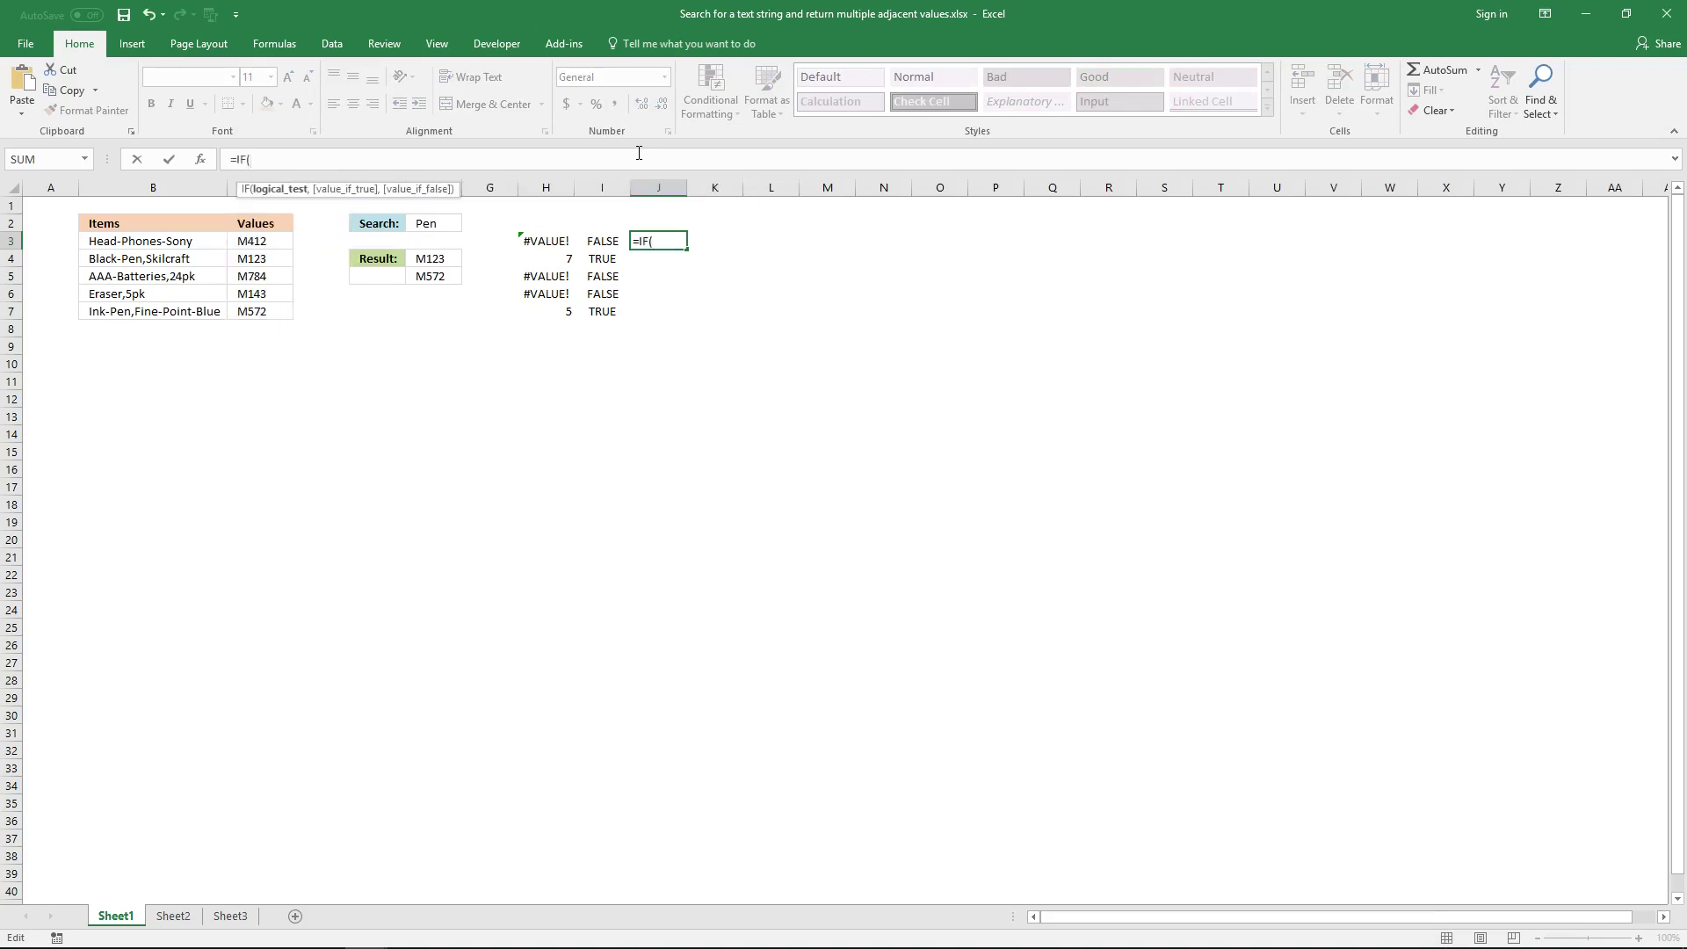
{"action": "key", "text": "ctrl+v"}
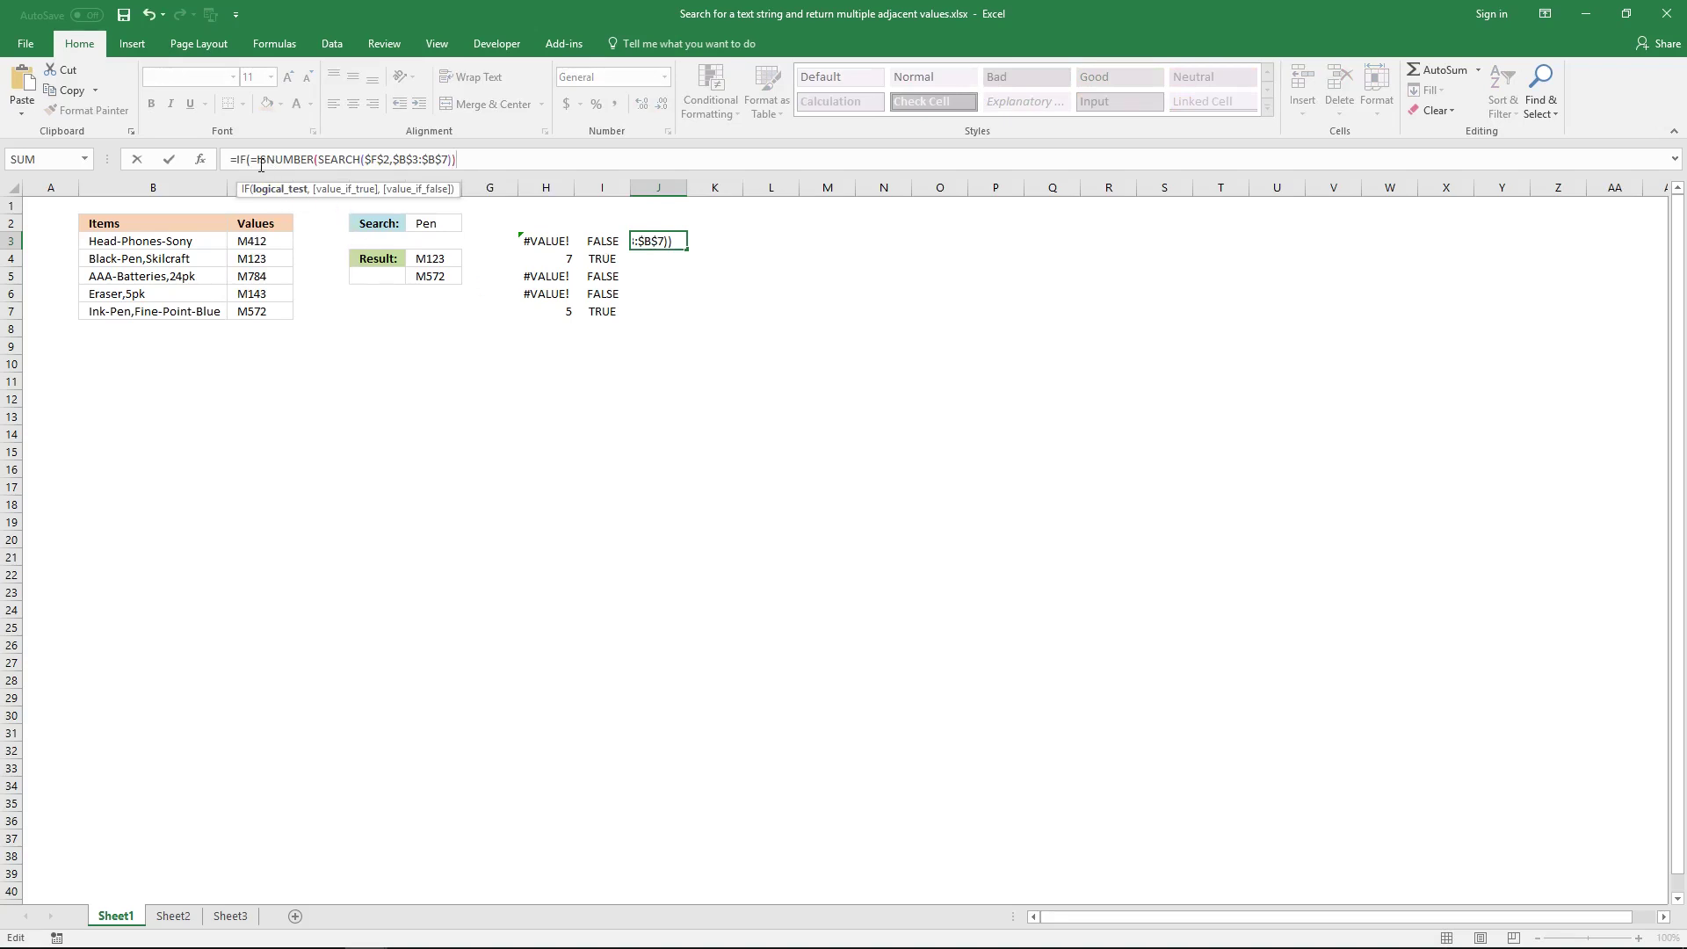
{"action": "key", "text": "BackSpace"}
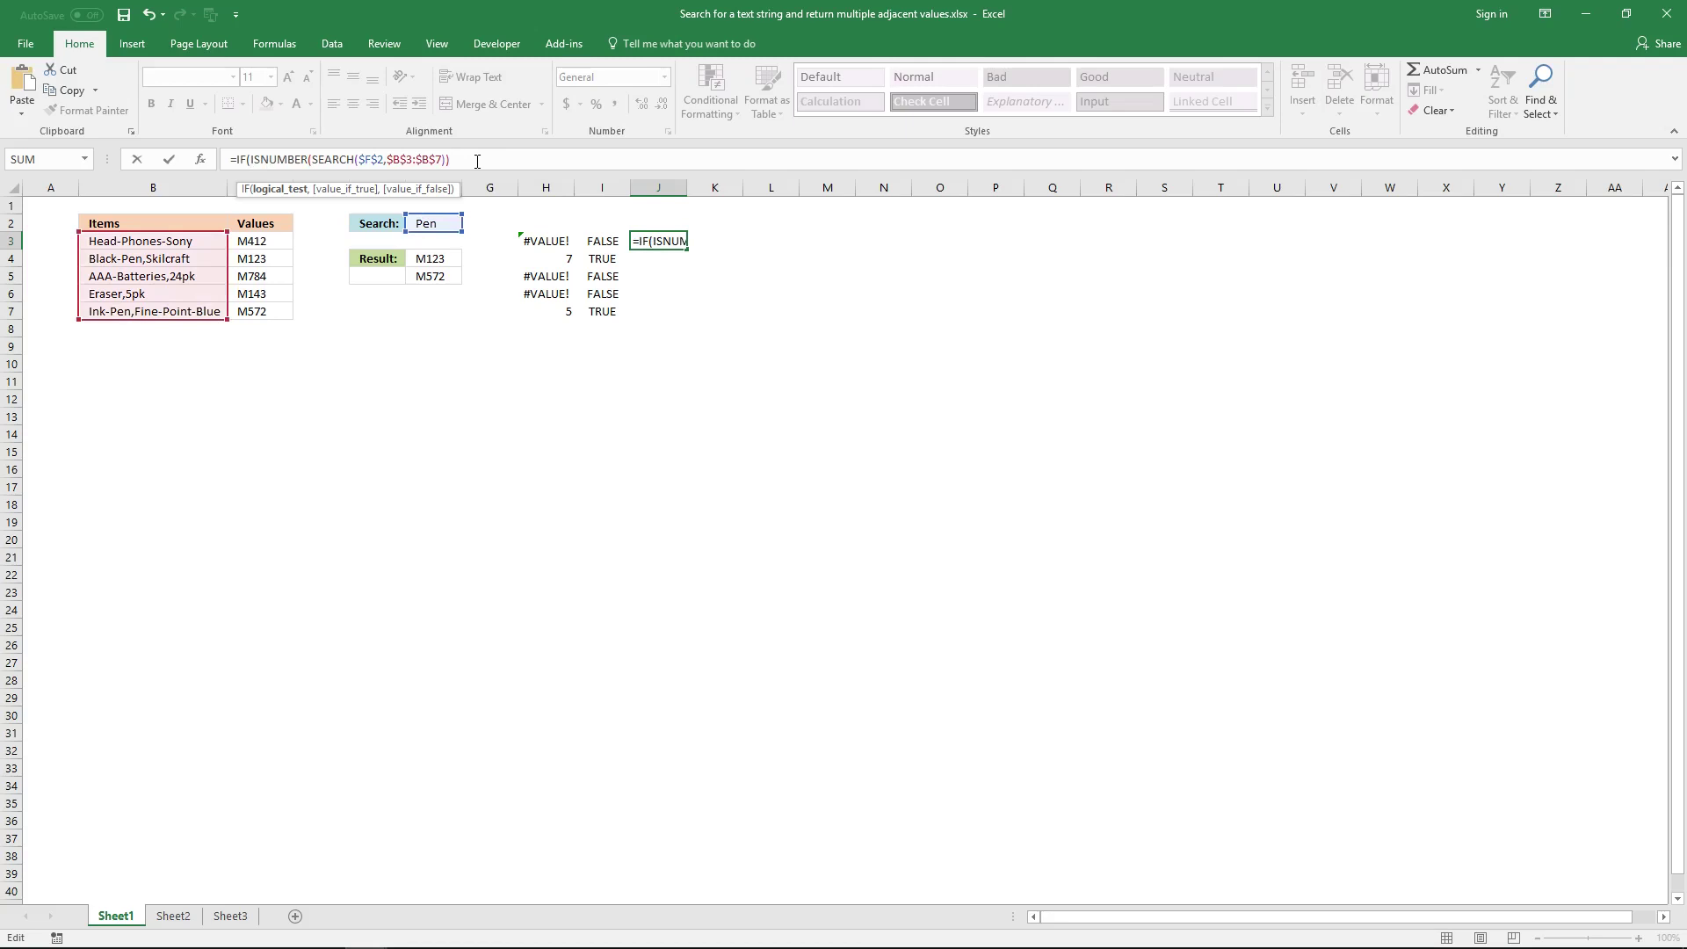
{"action": "type", "text": ",1"}
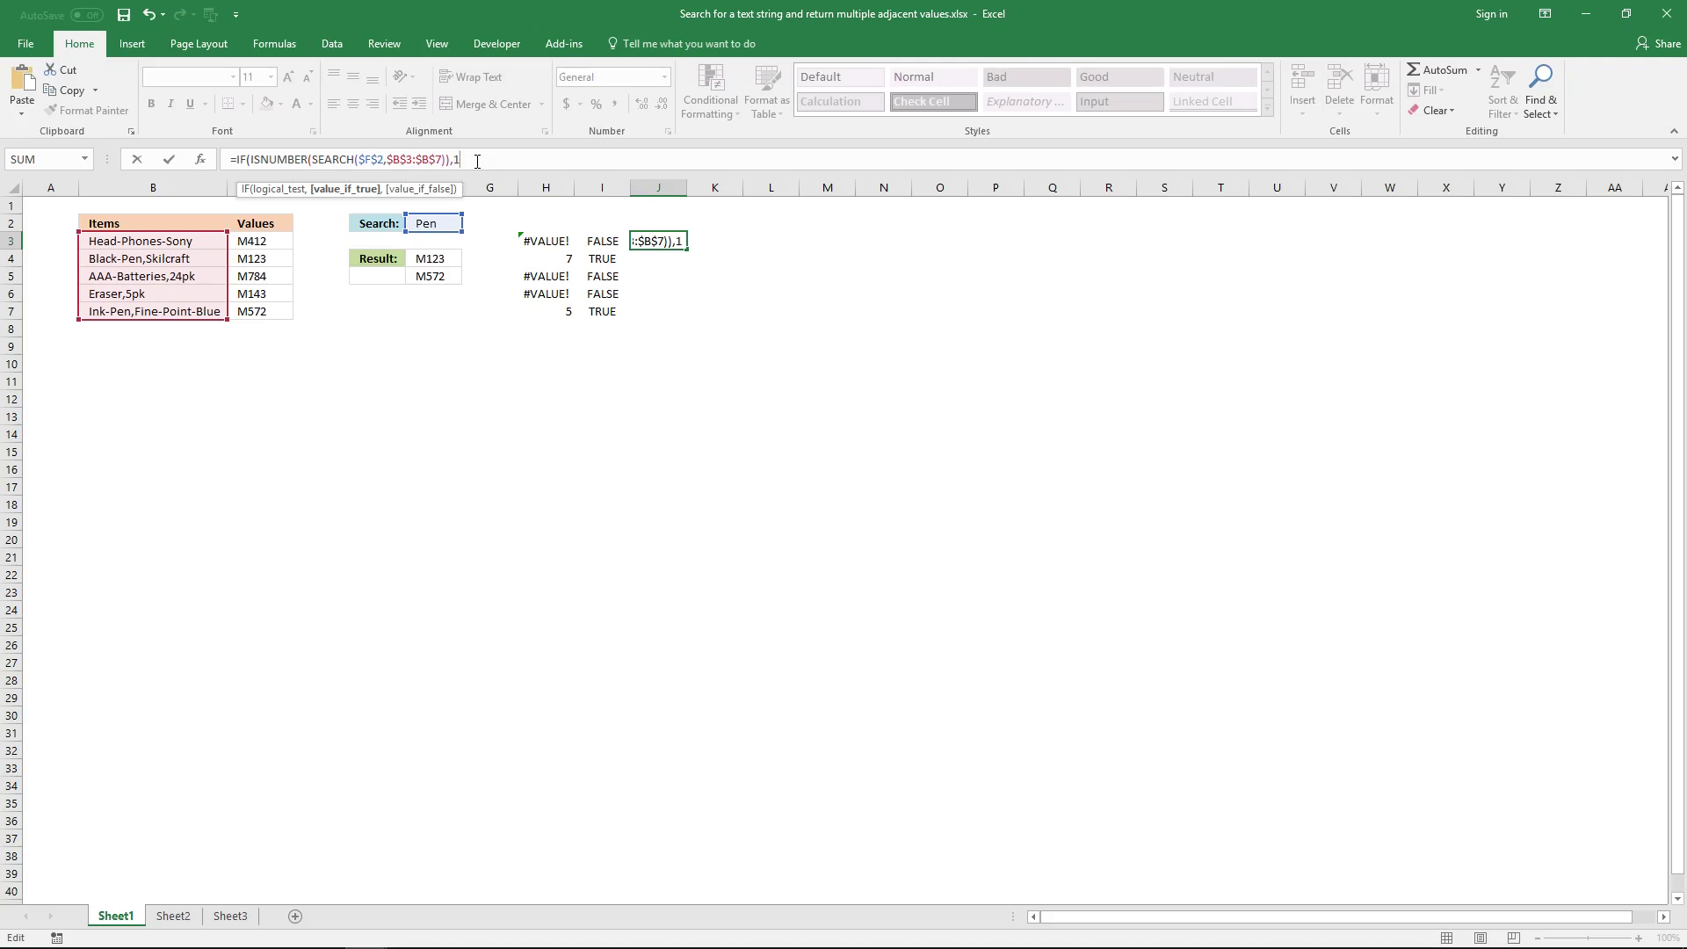
{"action": "type", "text": ",0)"}
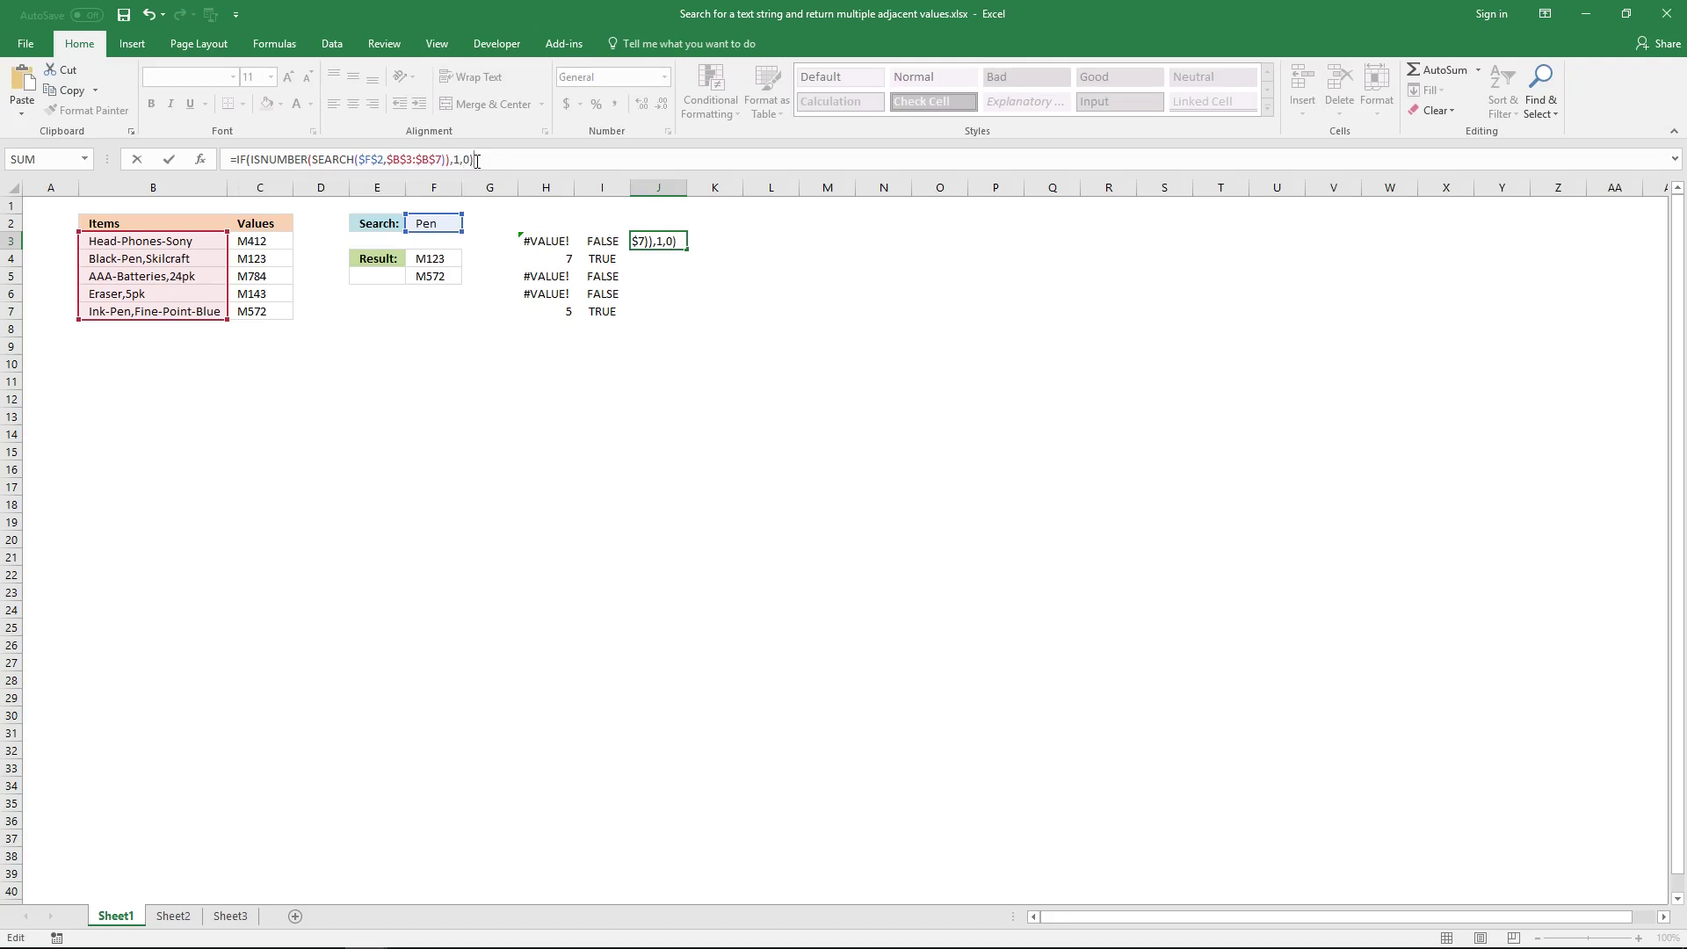
{"action": "key", "text": "ctrl+shift+Return"}
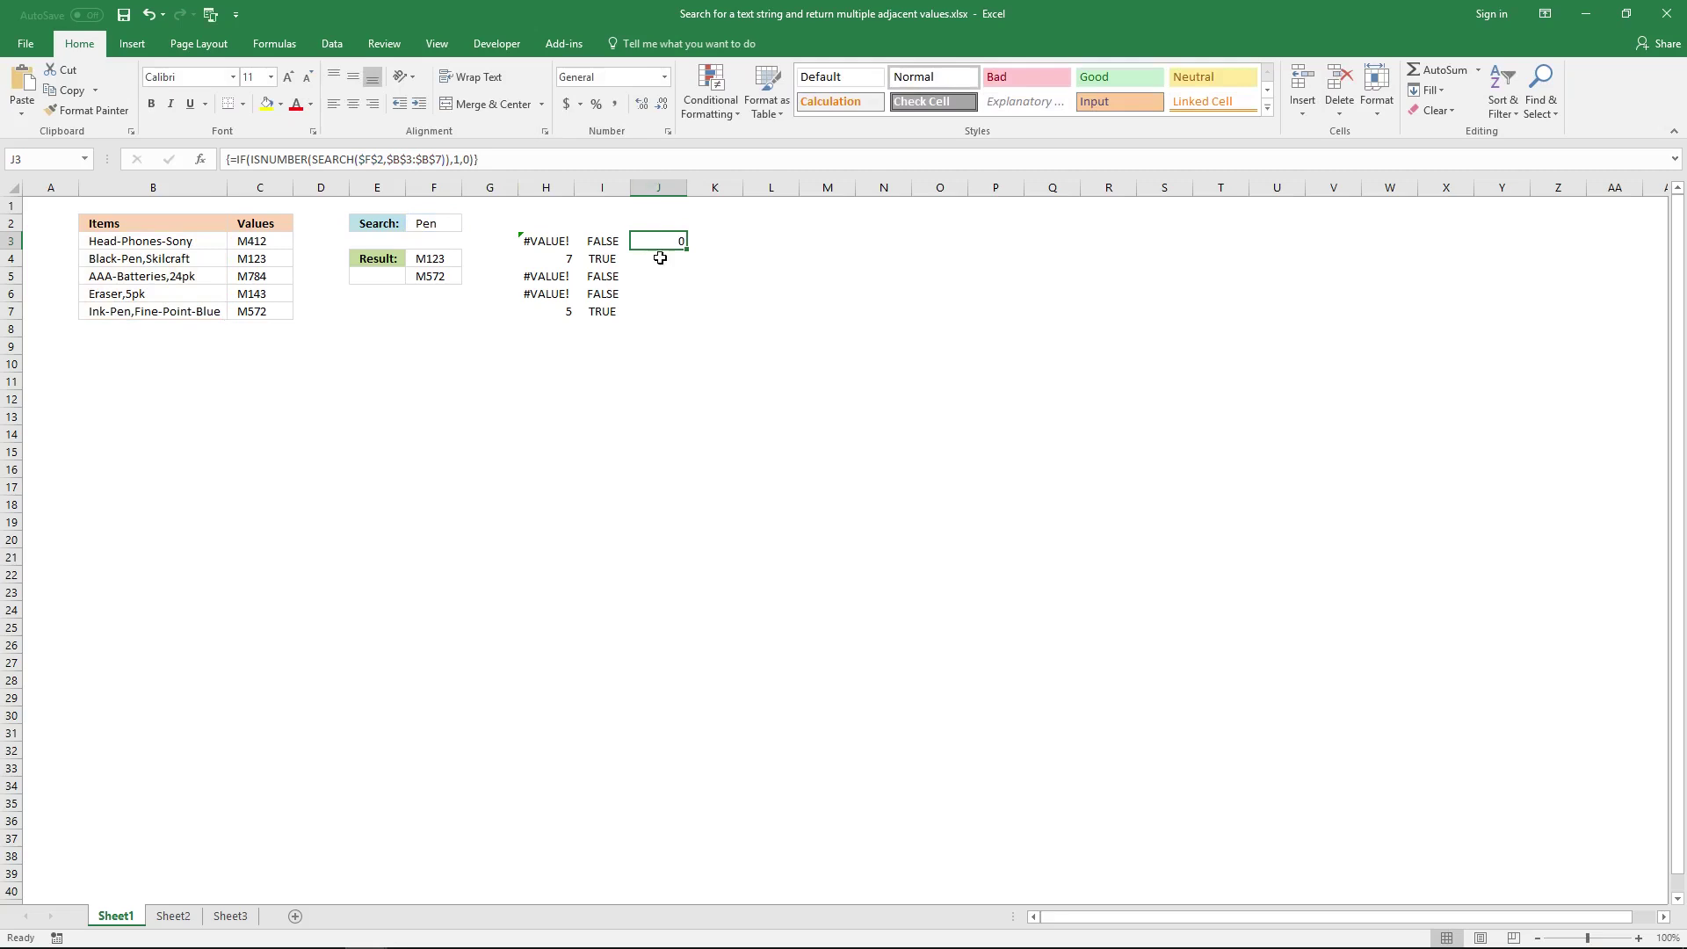
Extend the IF array formula from J3 over the range J3:J7
{"action": "left_click_drag", "start_coordinate": [669, 245], "coordinate": [670, 312]}
{"action": "left_click", "coordinate": [623, 158]}
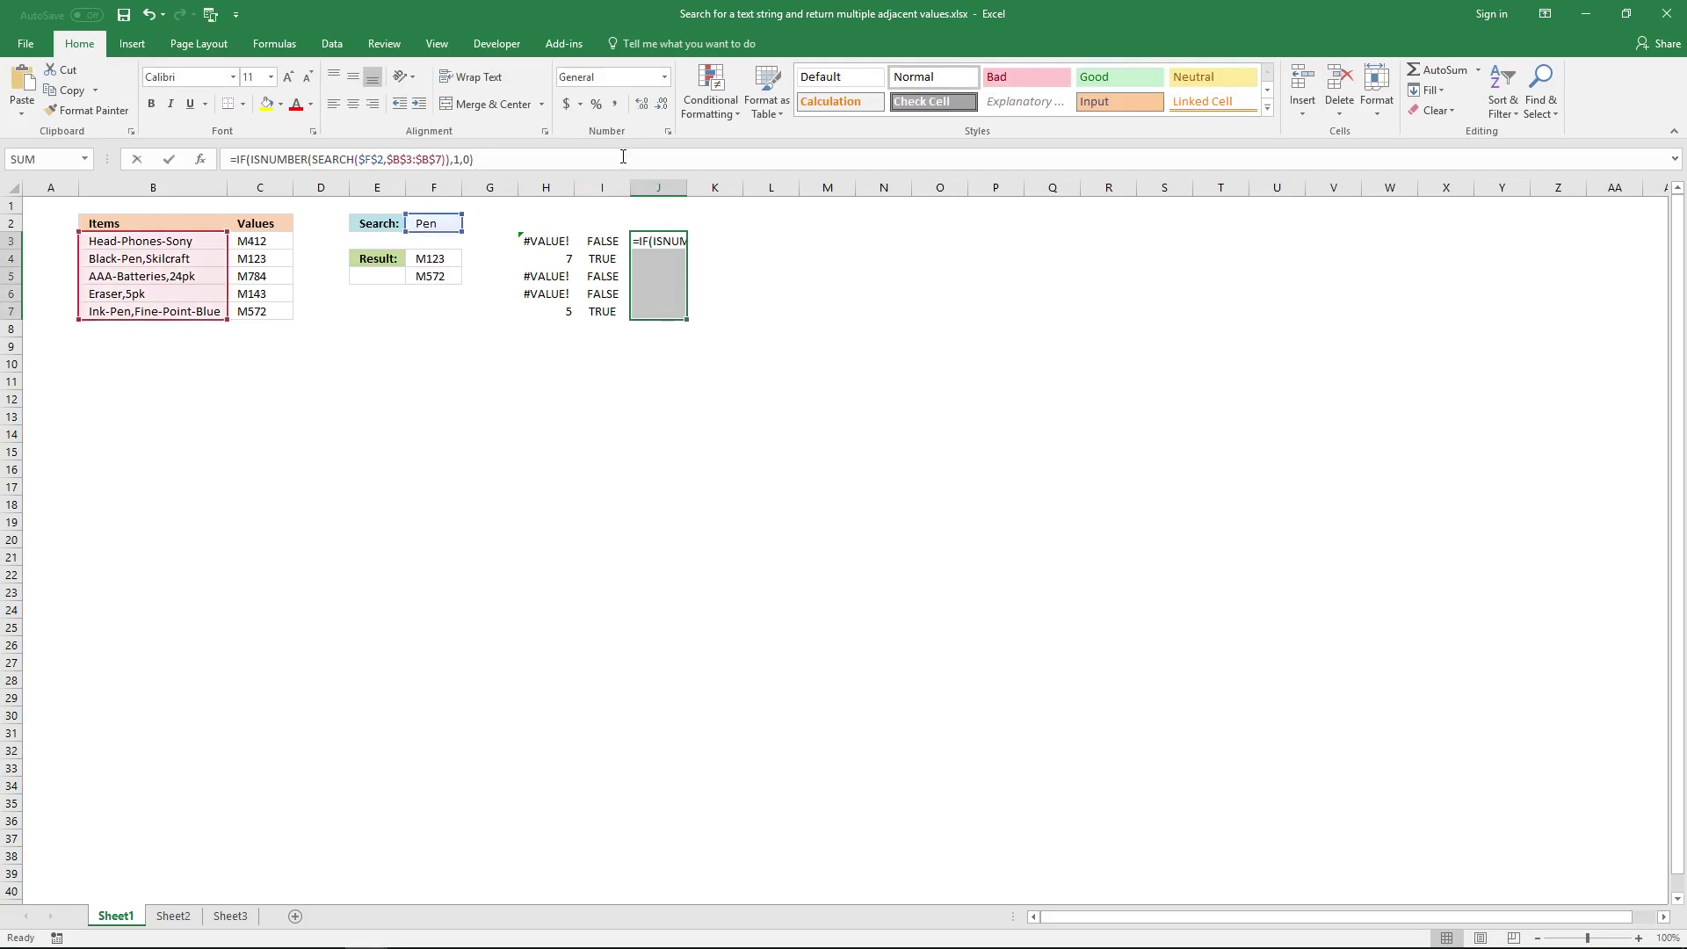
{"action": "key", "text": "ctrl+shift+Return"}
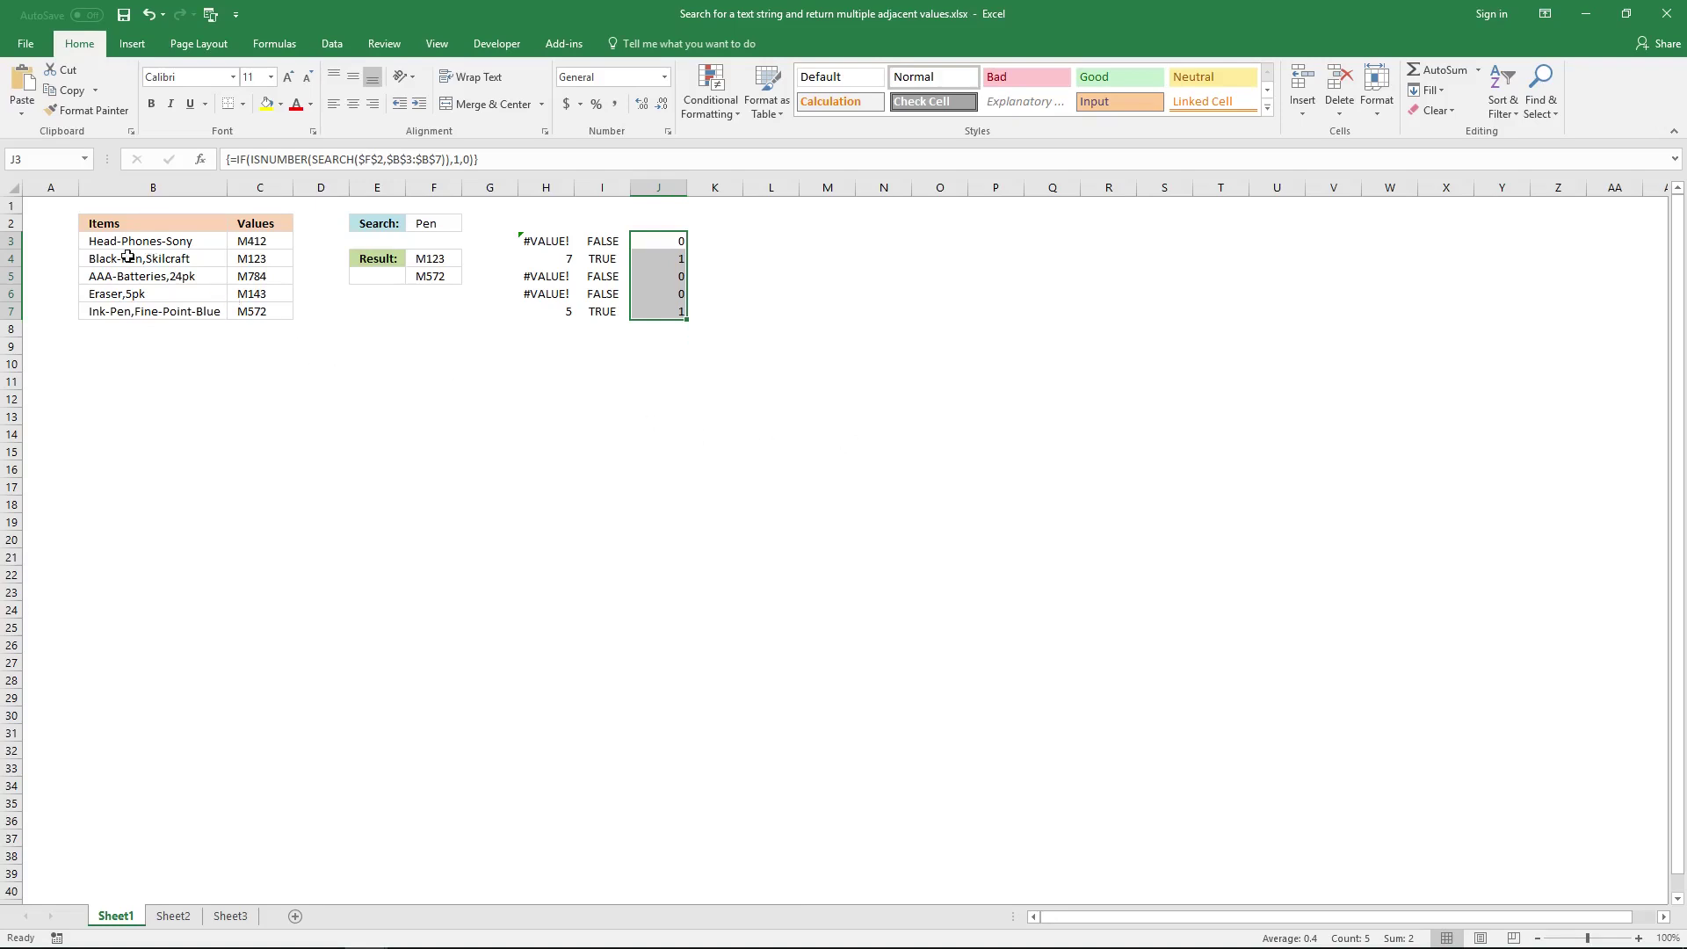
Number the item rows 1 to 5 in cells A3:A7 beside the Items table
{"action": "left_click", "coordinate": [57, 240]}
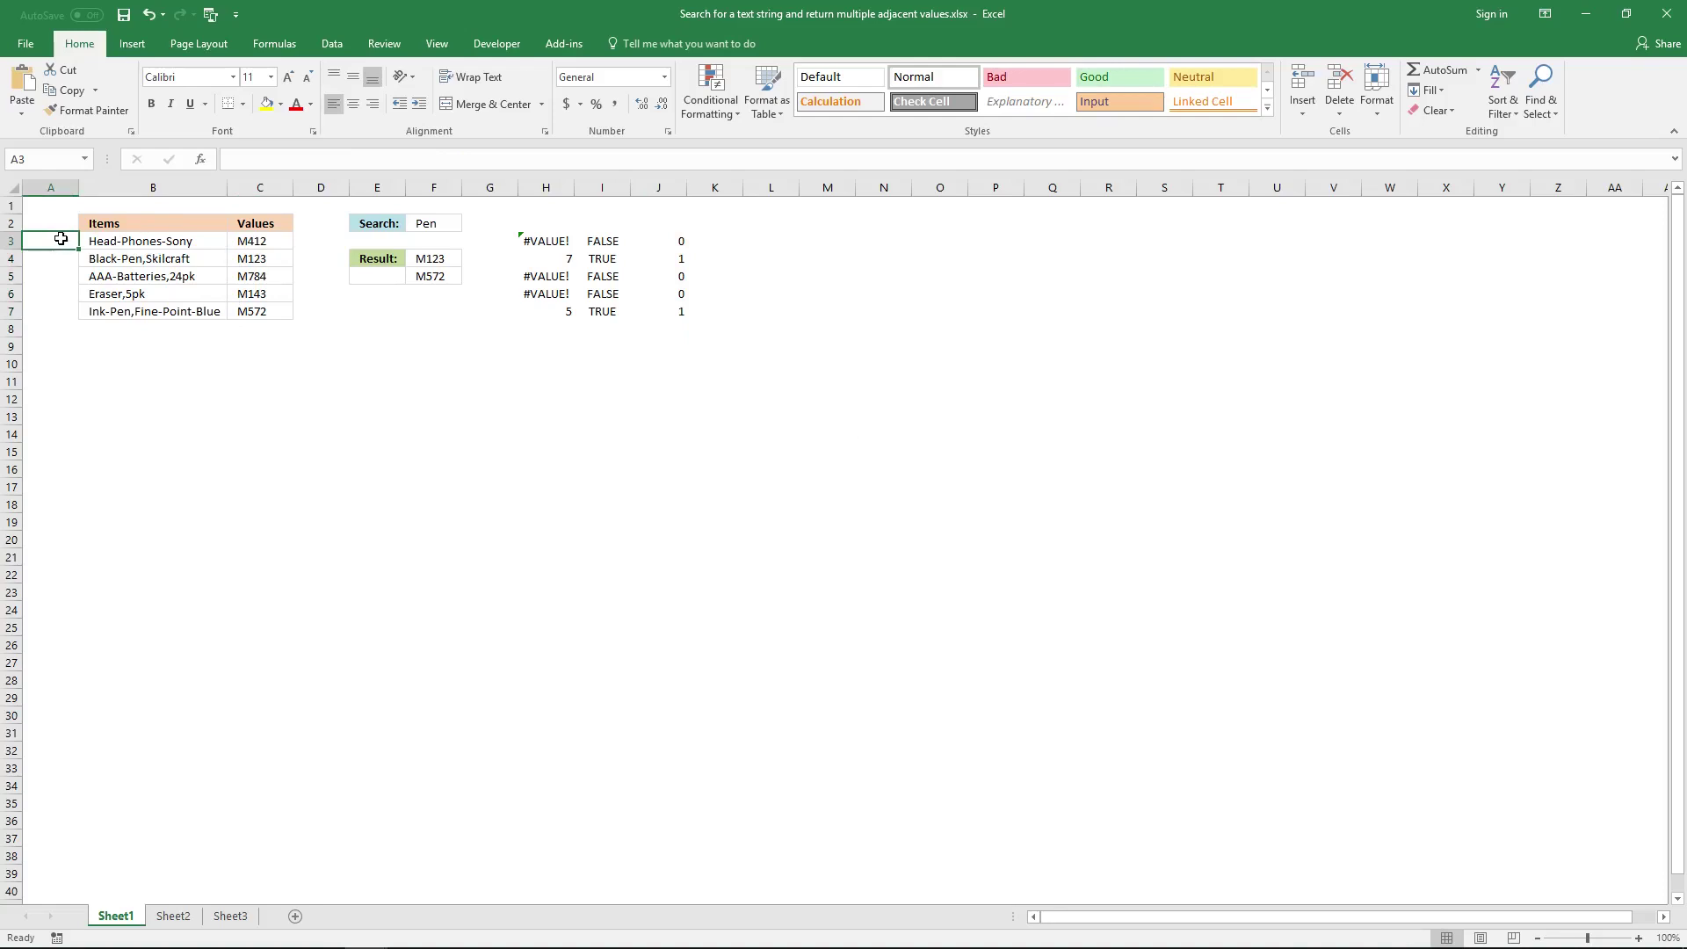
{"action": "left_click", "coordinate": [173, 241]}
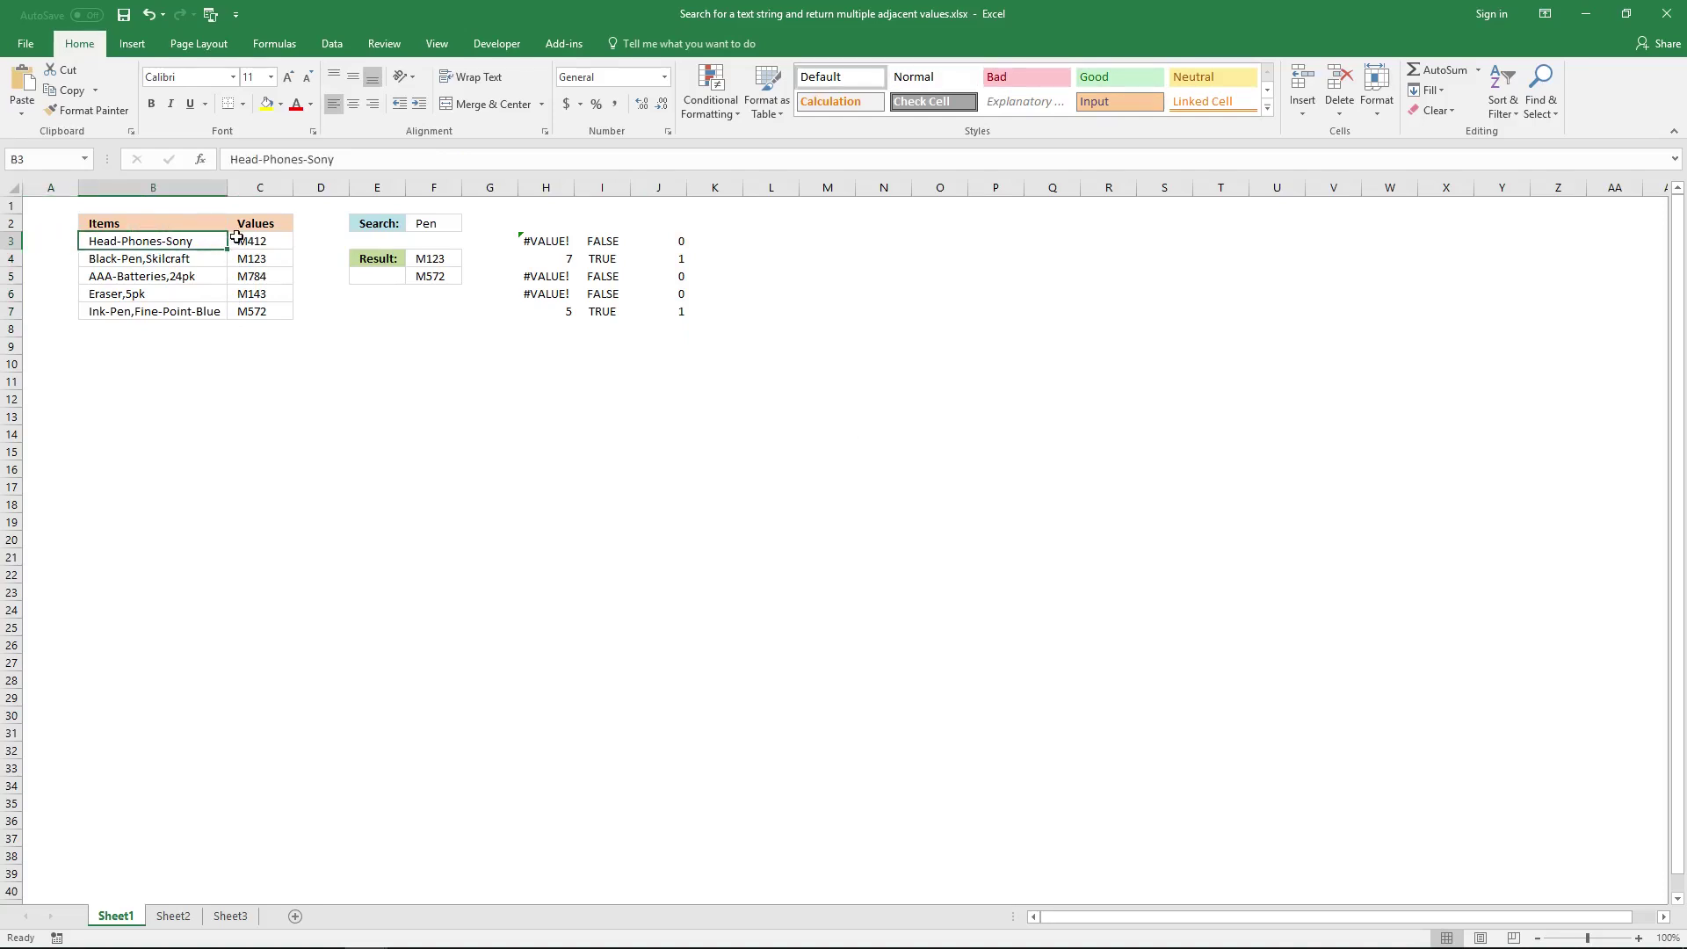
{"action": "left_click_drag", "start_coordinate": [239, 240], "coordinate": [255, 306]}
{"action": "left_click", "coordinate": [66, 239]}
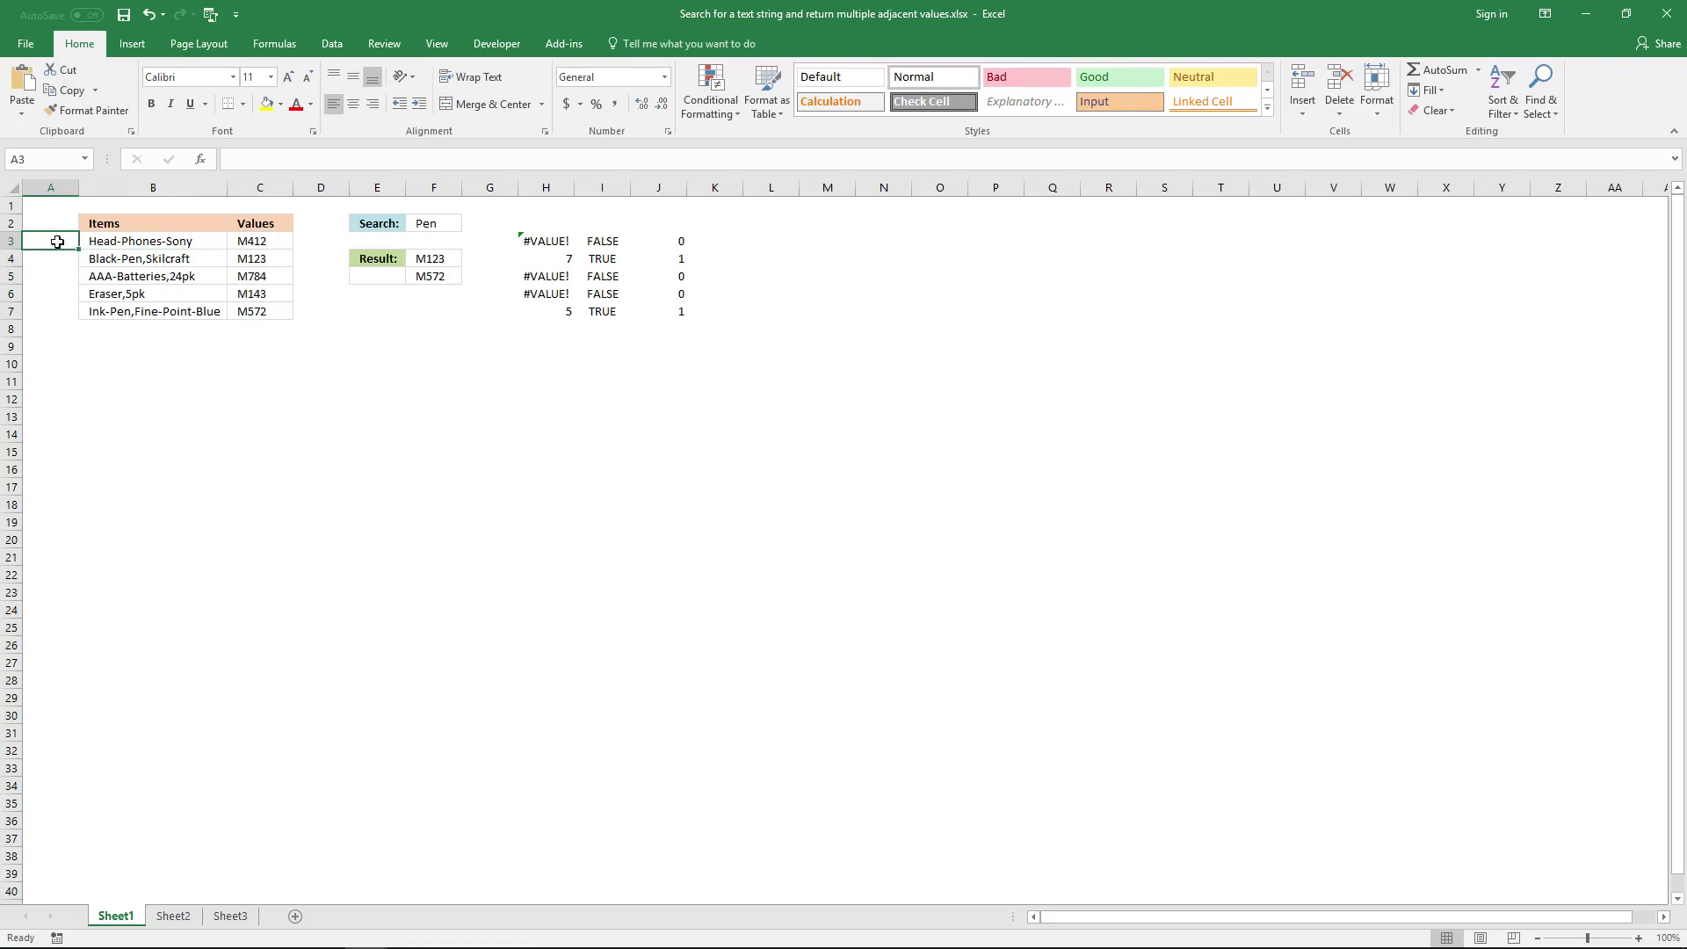
{"action": "type", "text": "1"}
{"action": "key", "text": "Return"}
{"action": "type", "text": "2"}
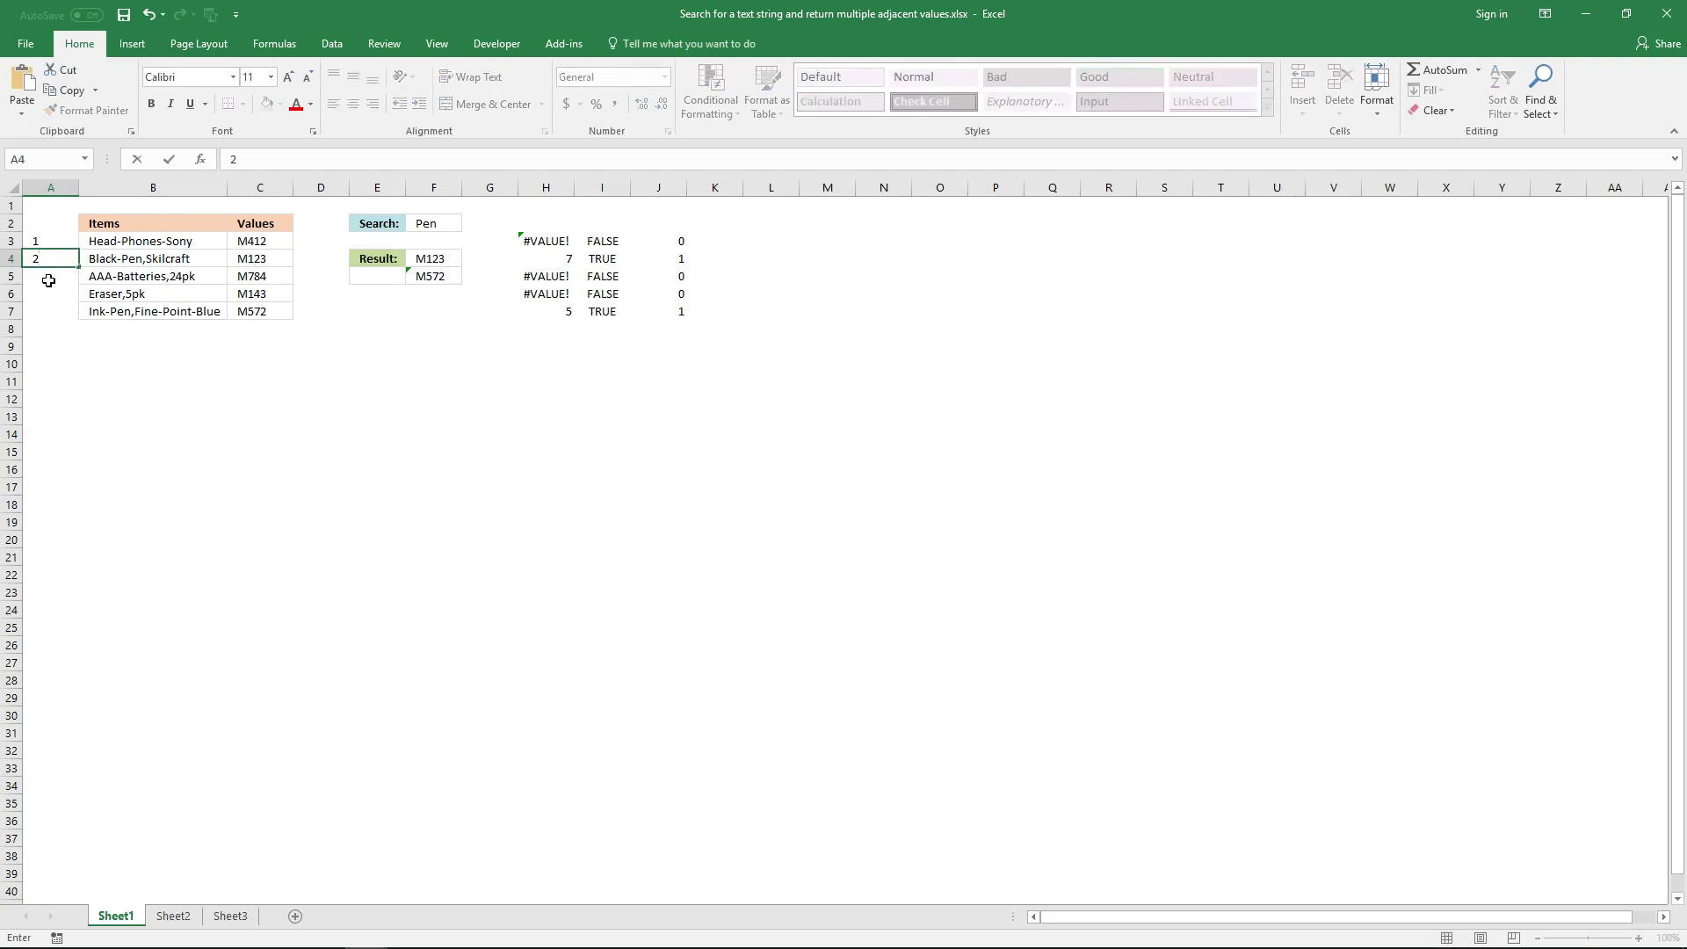
{"action": "key", "text": "Return"}
{"action": "type", "text": "3"}
{"action": "key", "text": "Return"}
{"action": "type", "text": "4"}
{"action": "key", "text": "Return"}
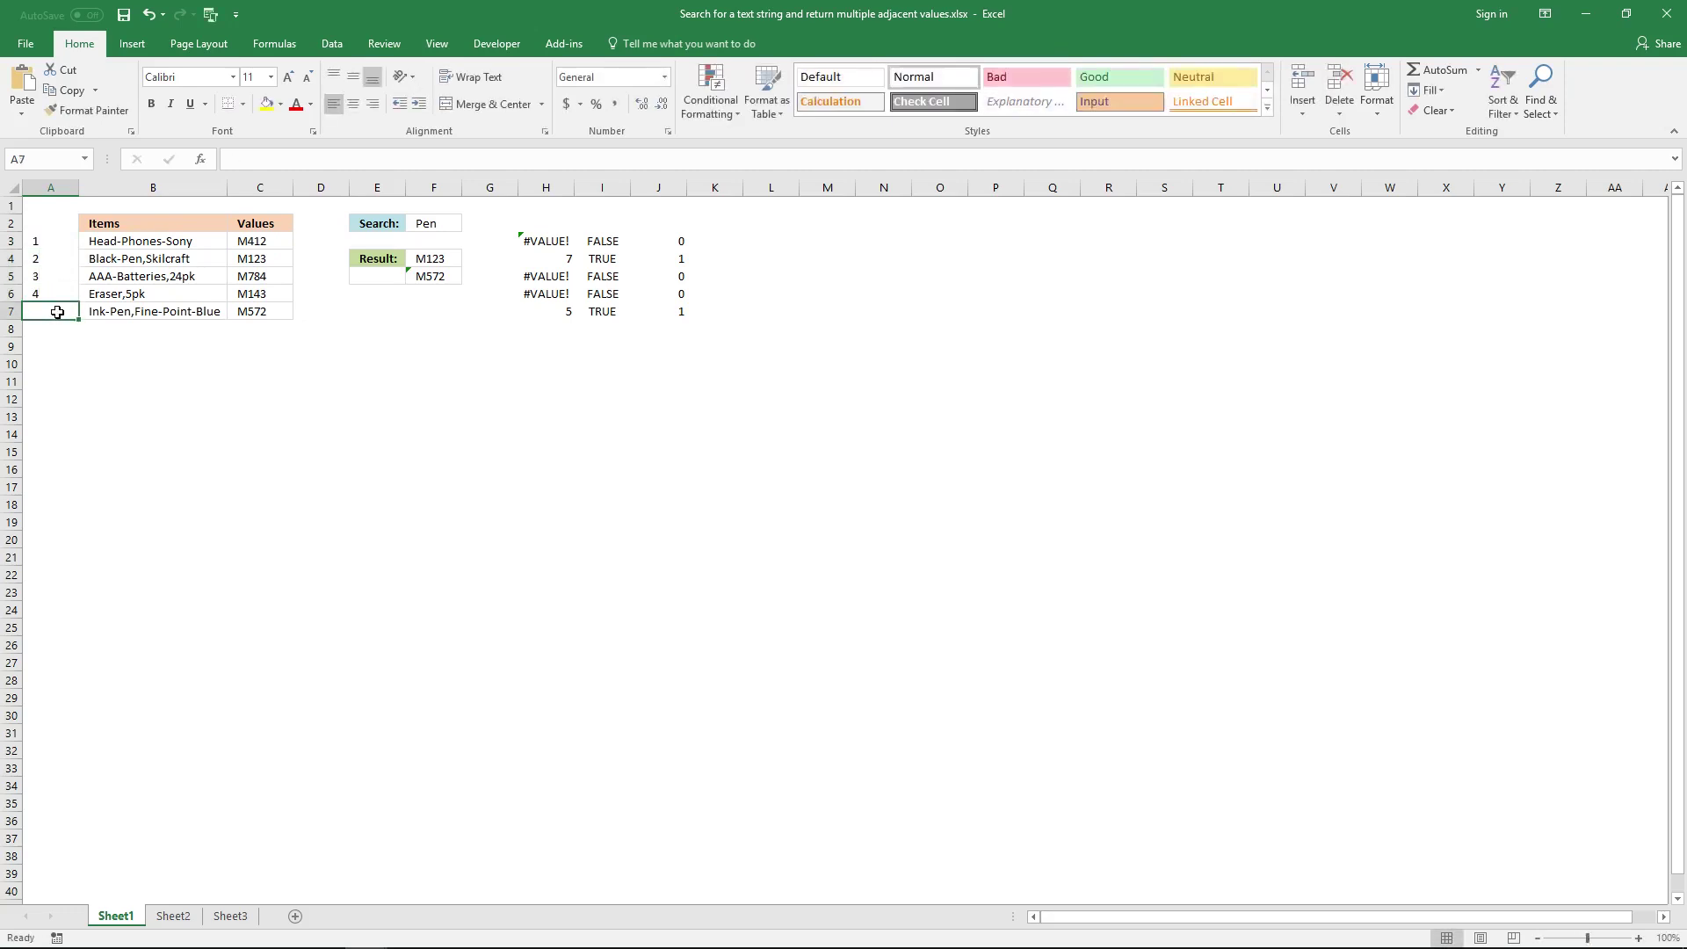
{"action": "type", "text": "5"}
{"action": "left_click", "coordinate": [81, 347]}
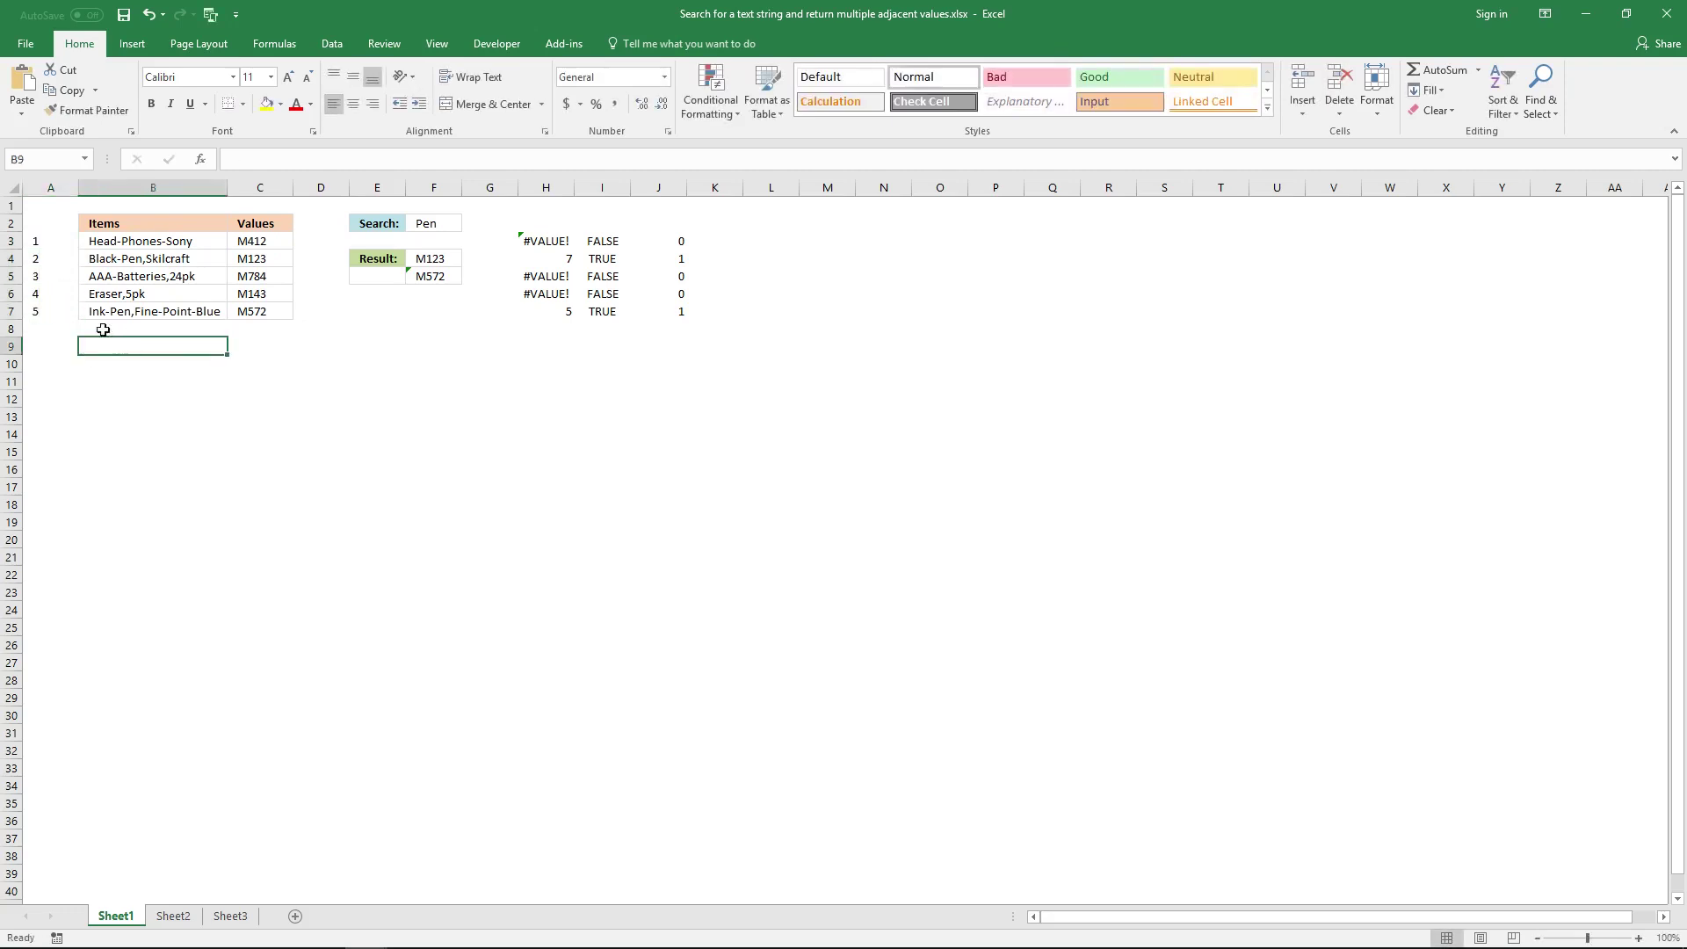
Replace the value-if-true argument 1 in cell J3's IF formula with MATCH(ROW($C$3:$C$7),ROW($C$3:$C$7))
{"action": "left_click", "coordinate": [670, 242]}
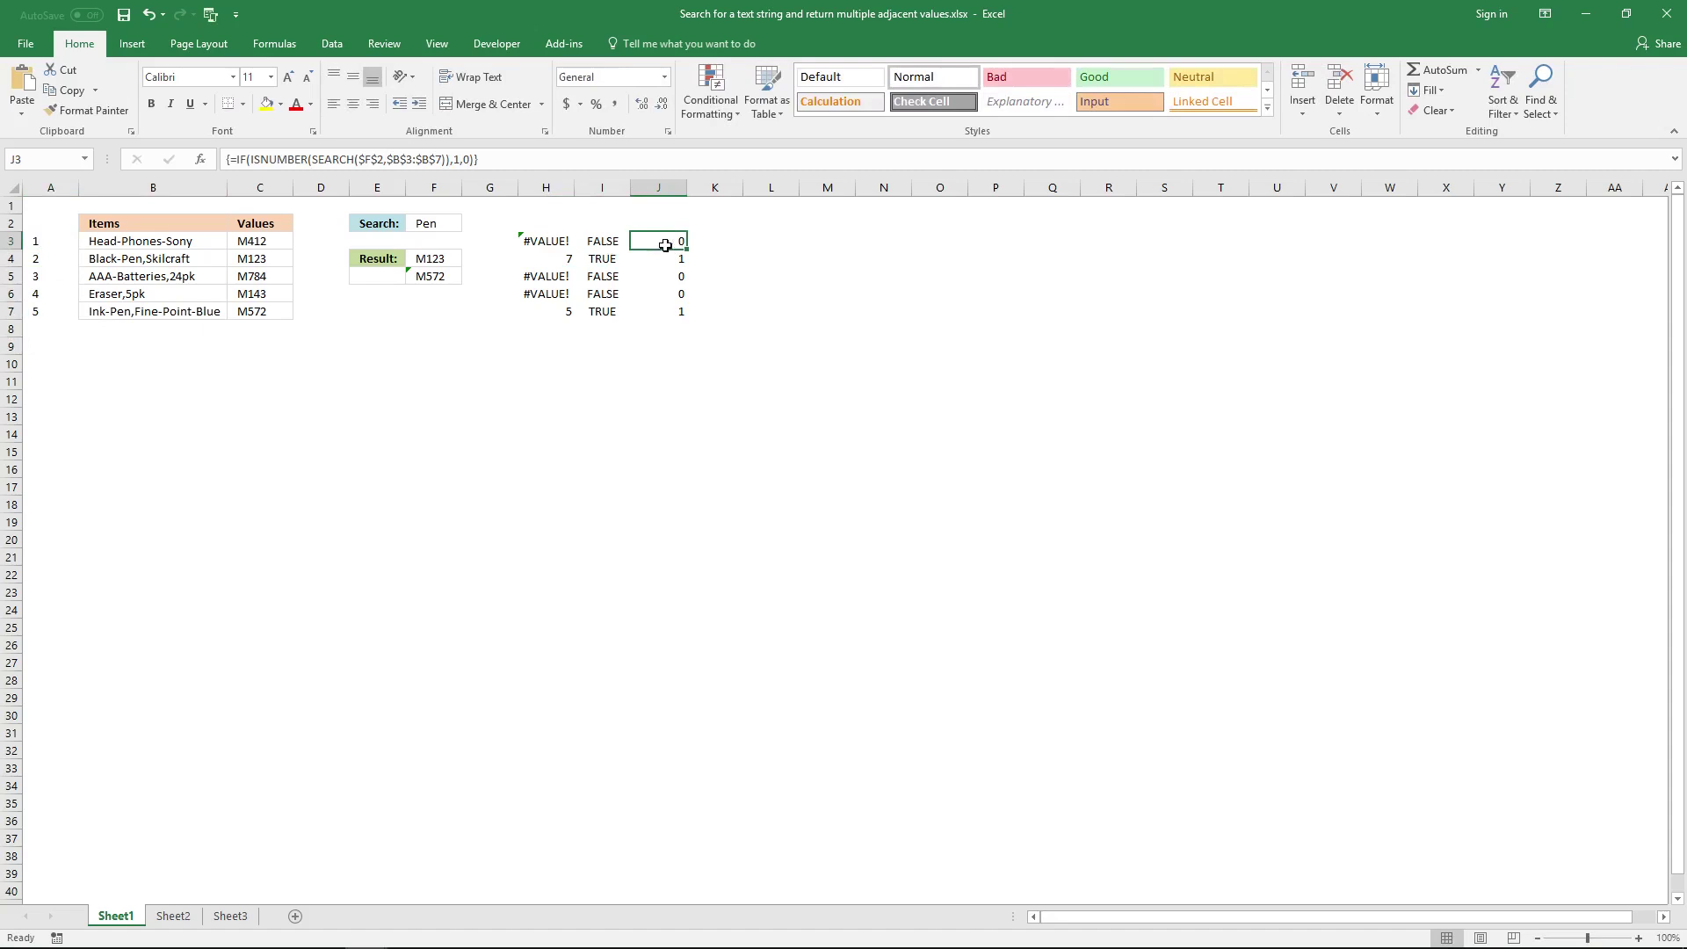
{"action": "left_click", "coordinate": [458, 163]}
{"action": "key", "text": "BackSpace"}
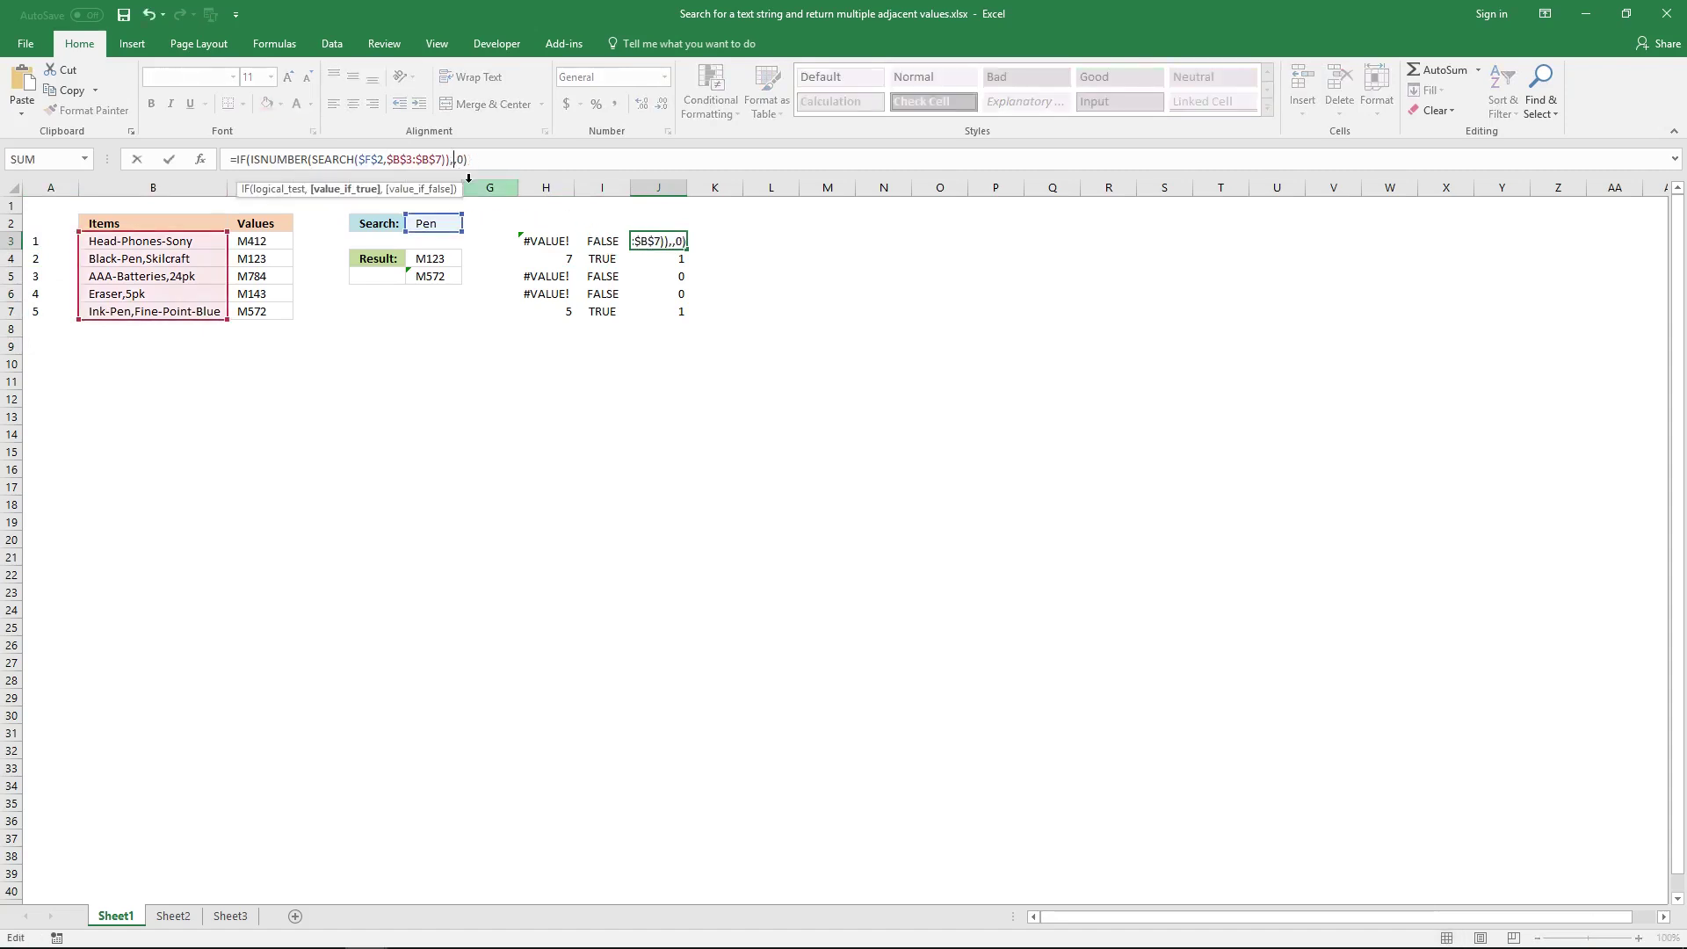
{"action": "type", "text": "MATCH("}
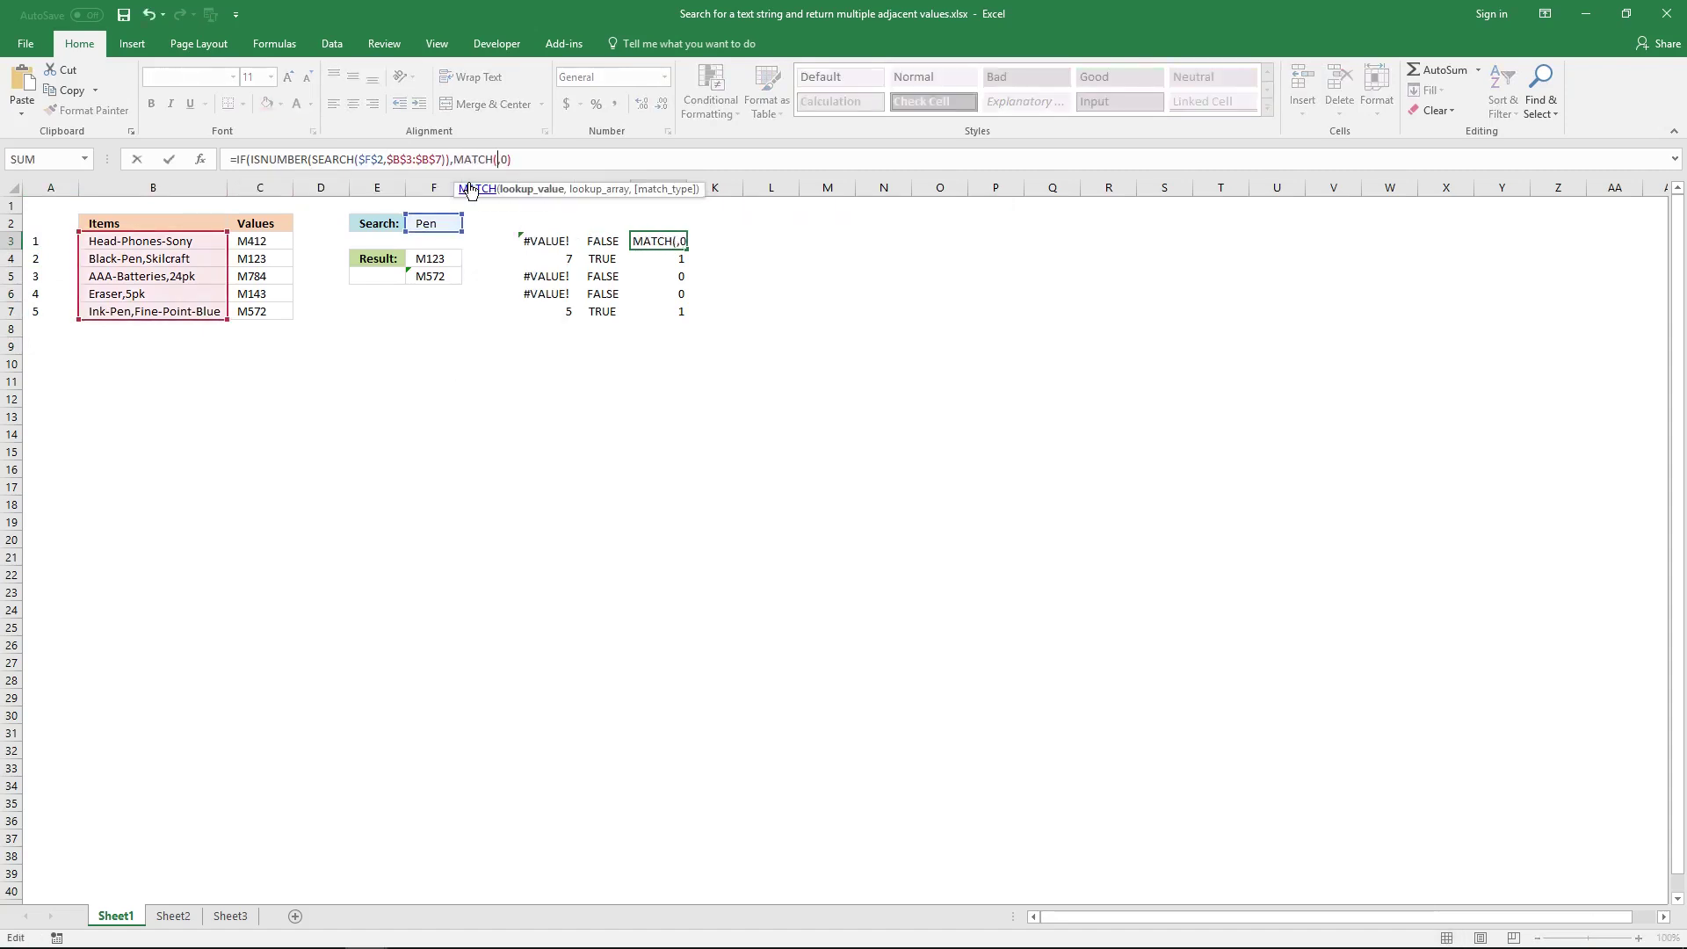
{"action": "type", "text": "ROW("}
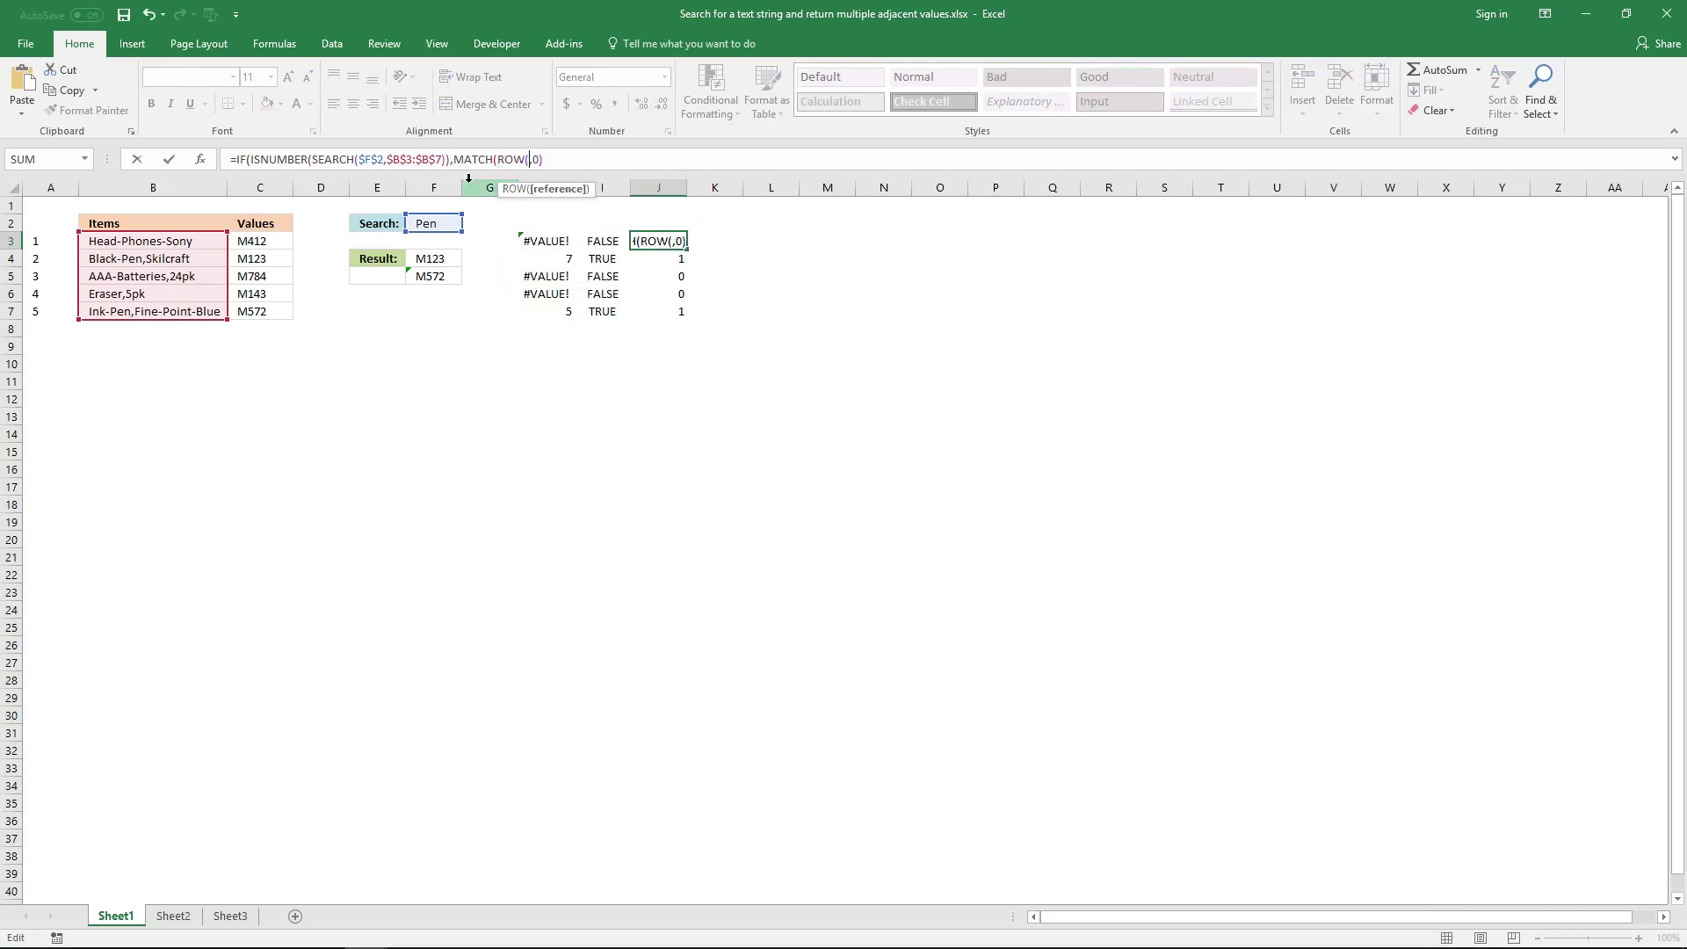
{"action": "left_click_drag", "start_coordinate": [272, 242], "coordinate": [273, 314]}
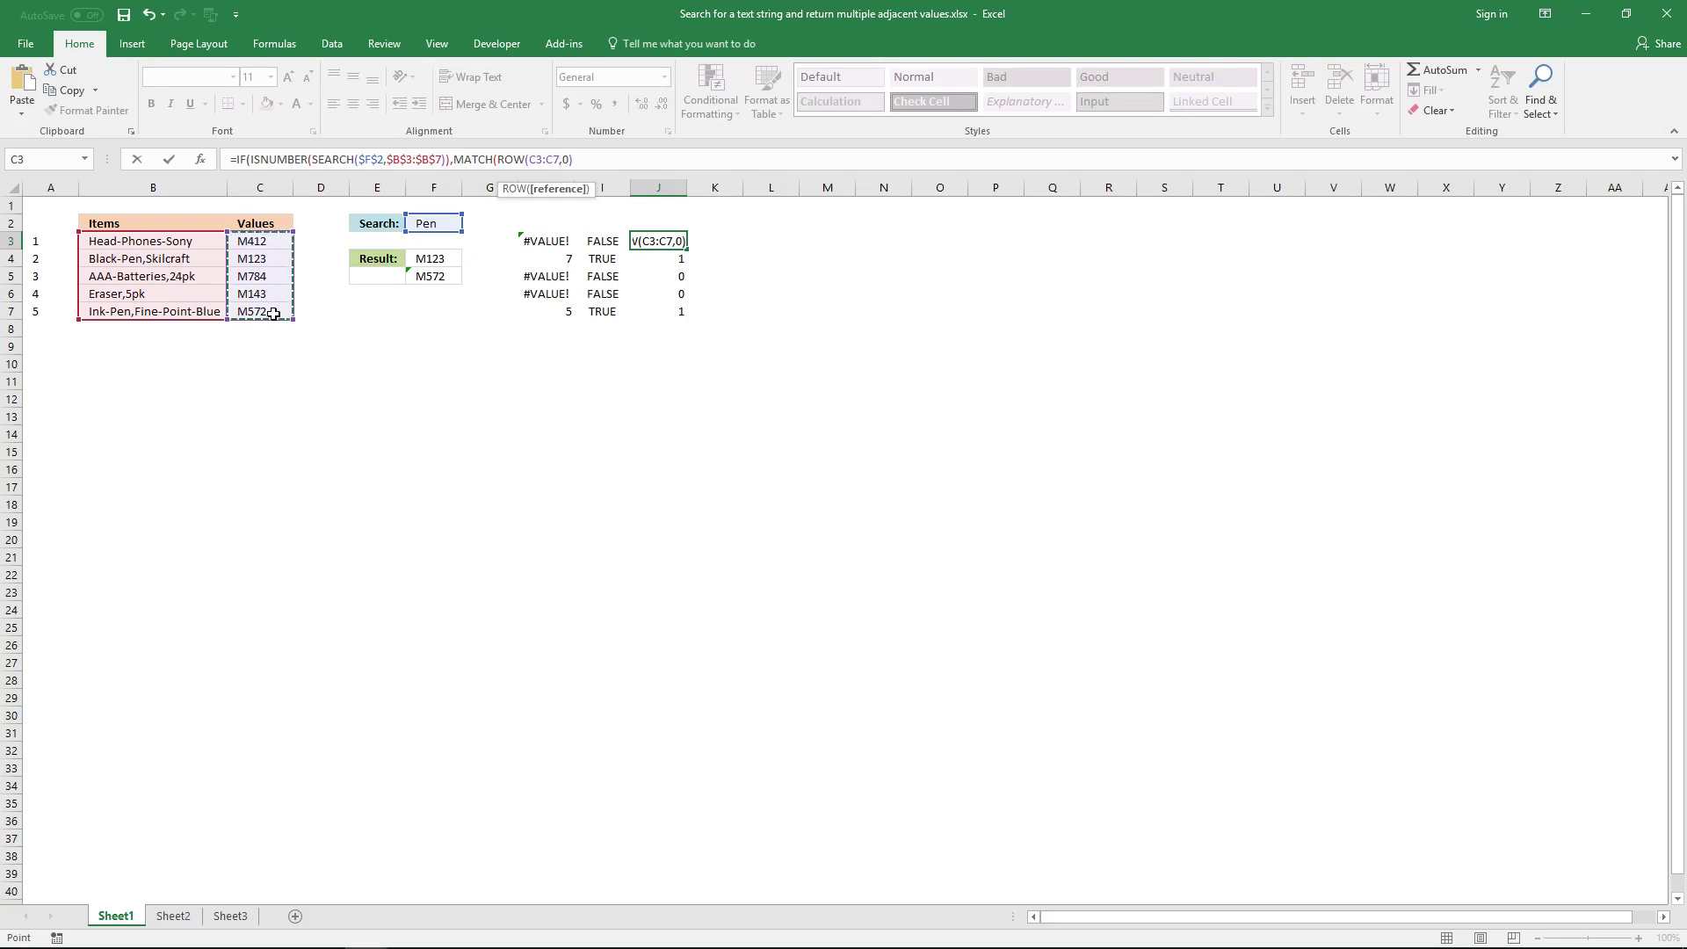
{"action": "key", "text": "F4"}
{"action": "type", "text": ")"}
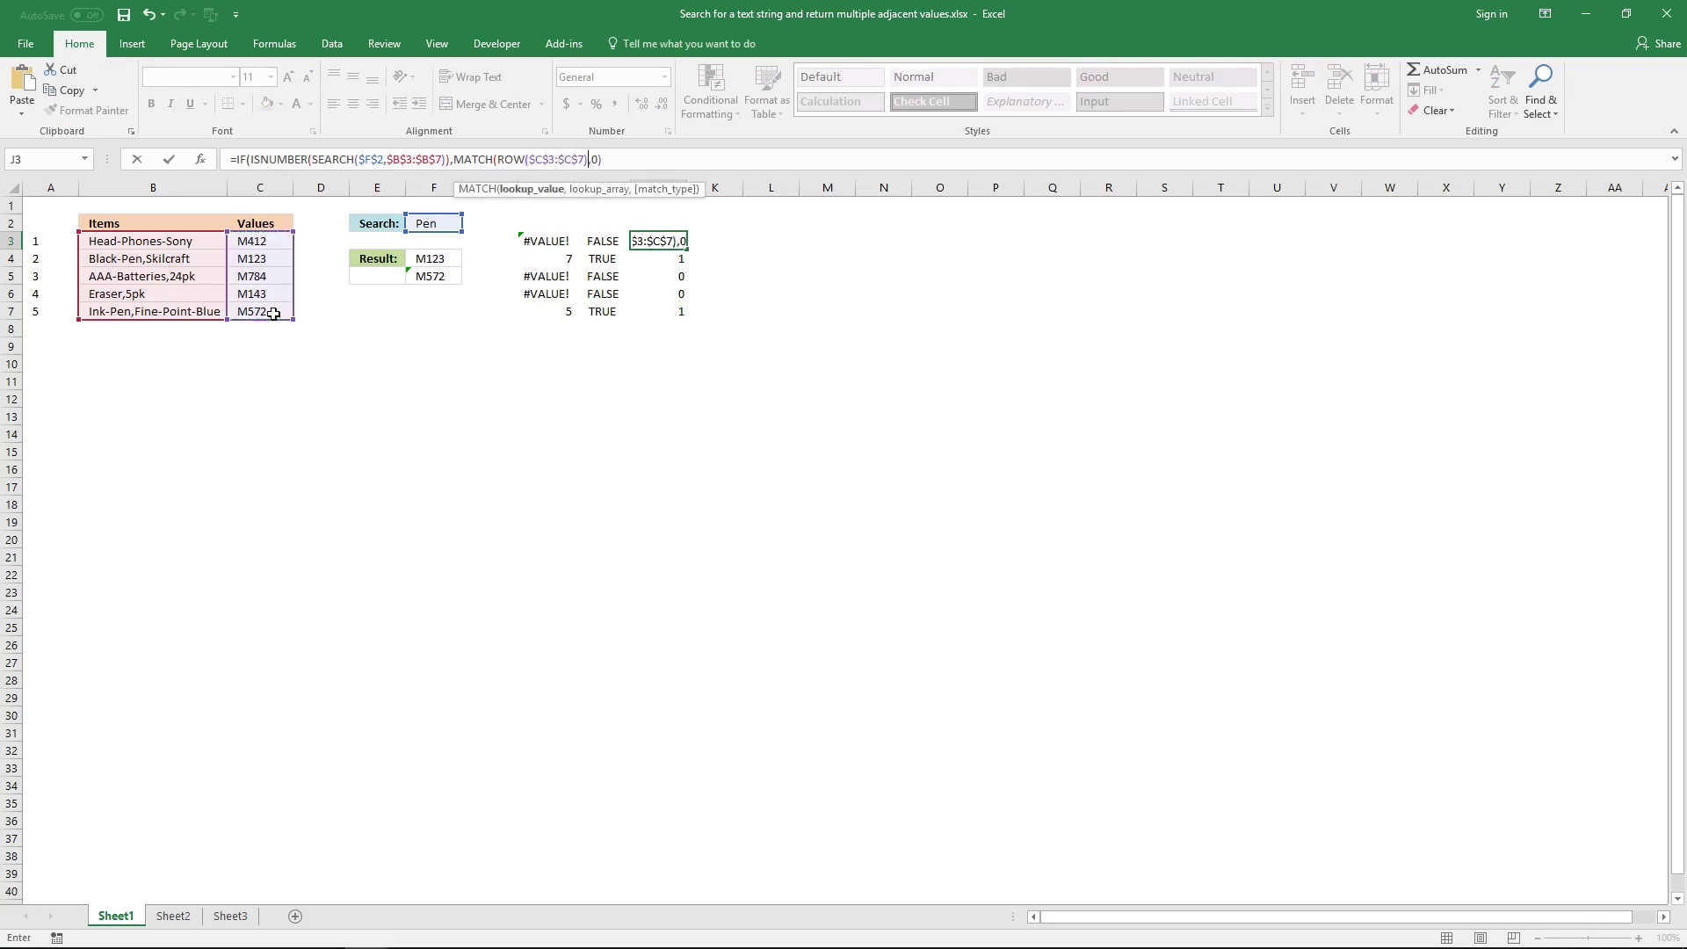
{"action": "type", "text": ",ROW(,"}
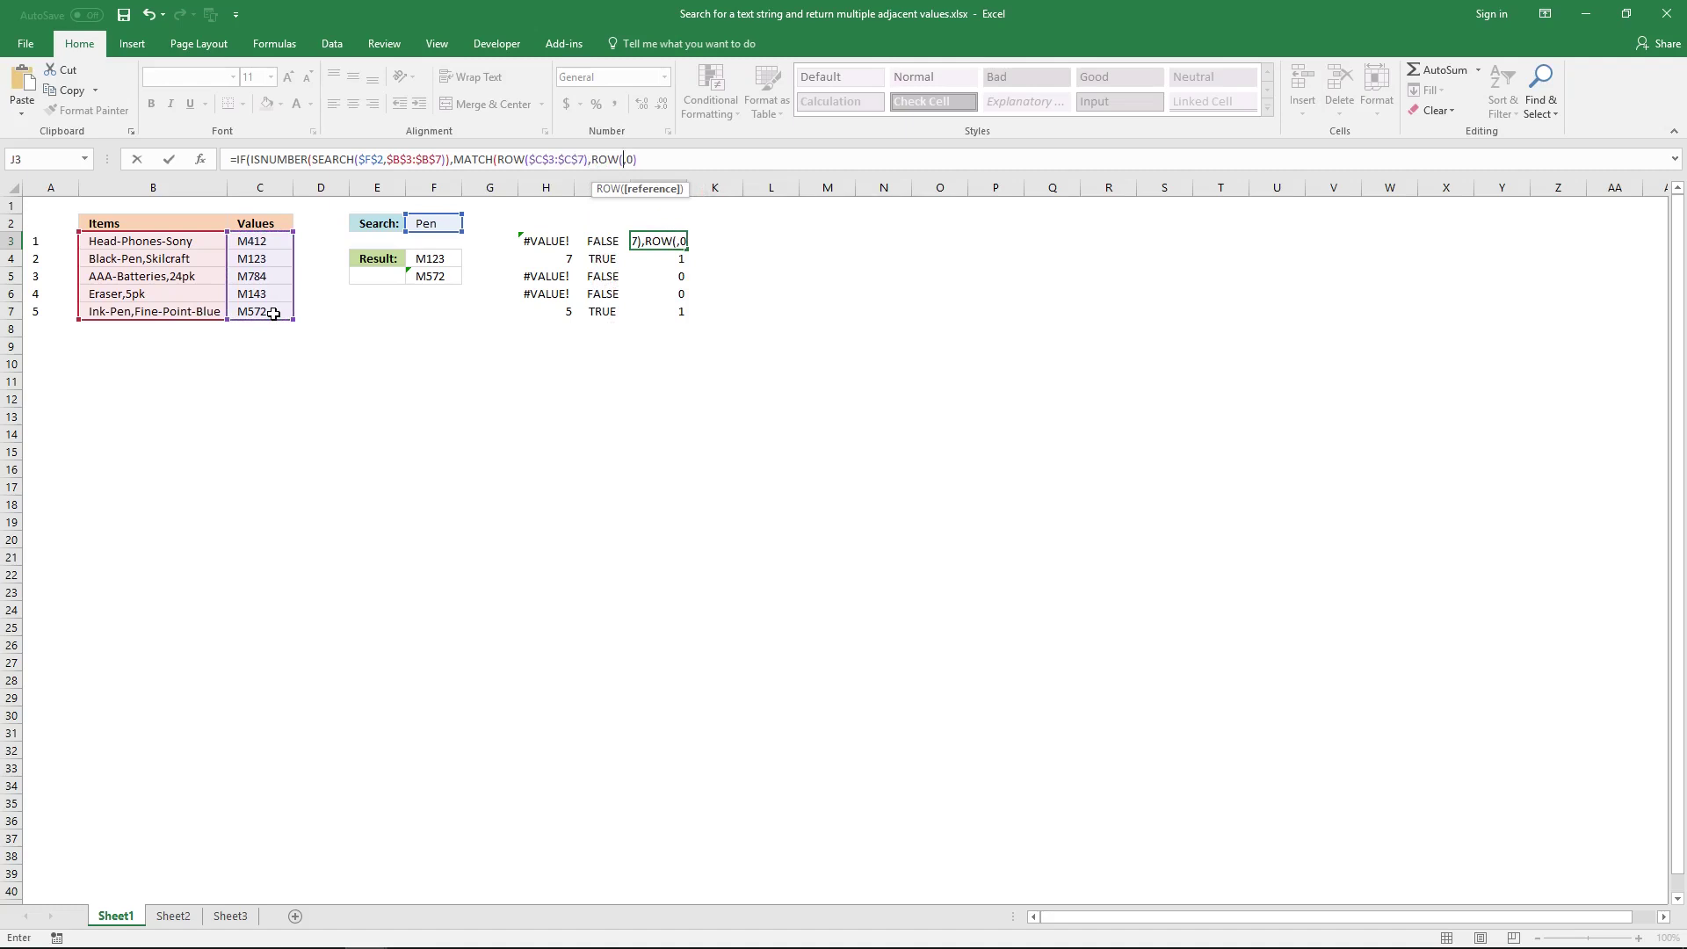
{"action": "left_click_drag", "start_coordinate": [275, 313], "coordinate": [289, 239]}
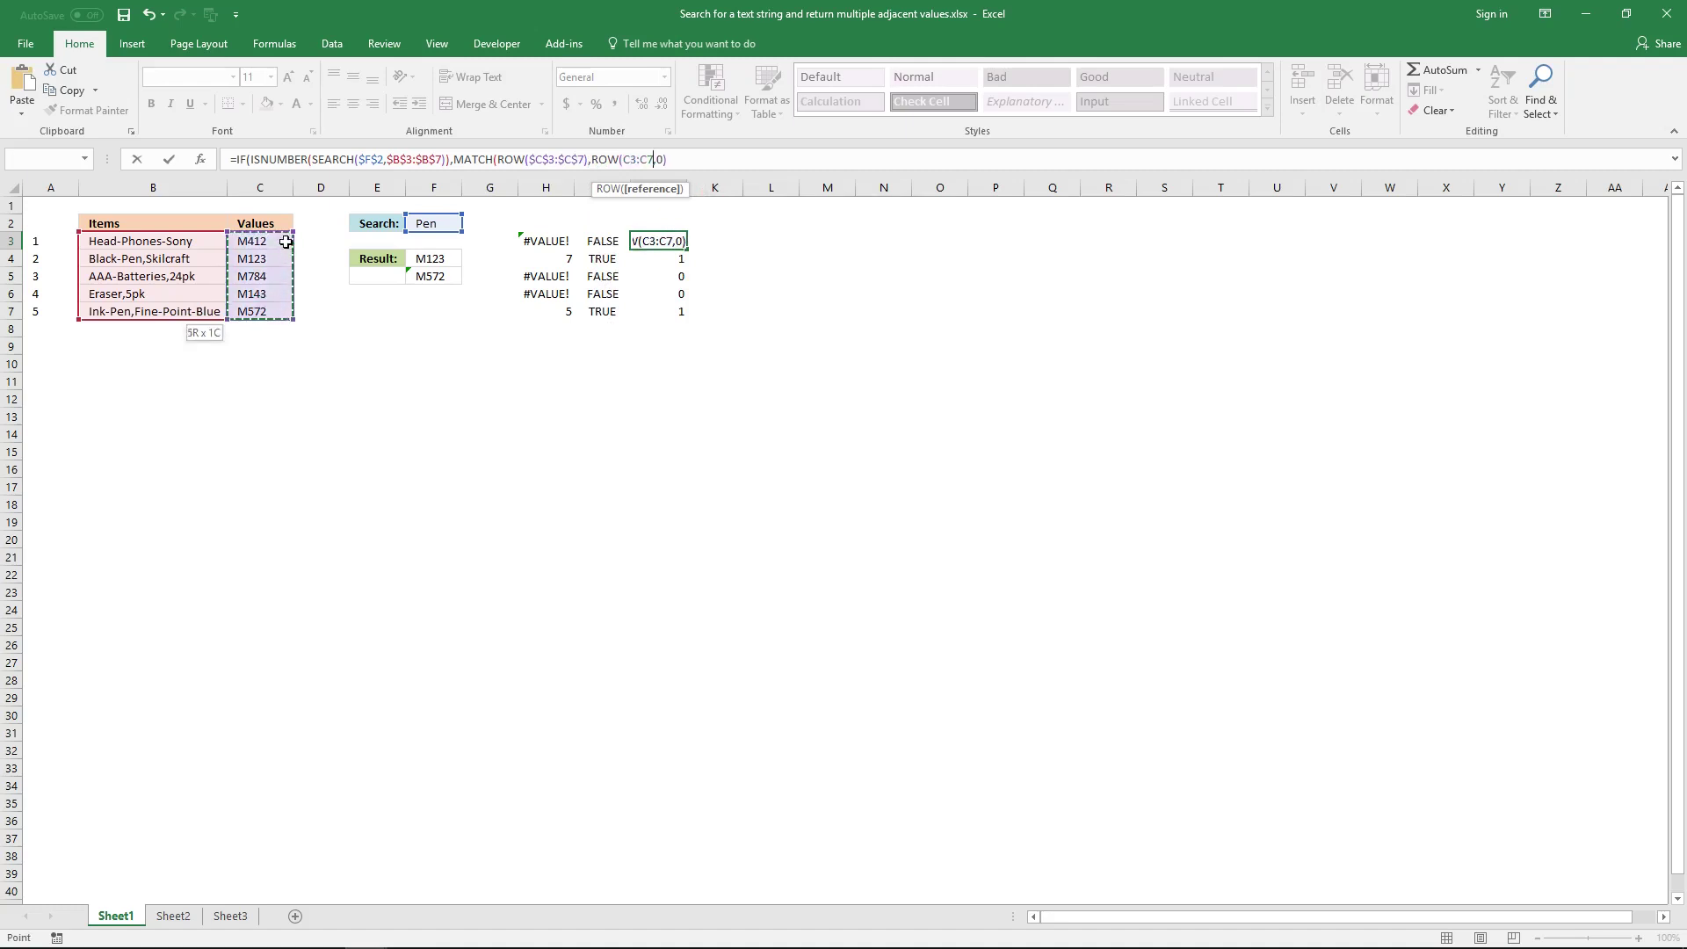
{"action": "key", "text": "F4"}
{"action": "type", "text": "))"}
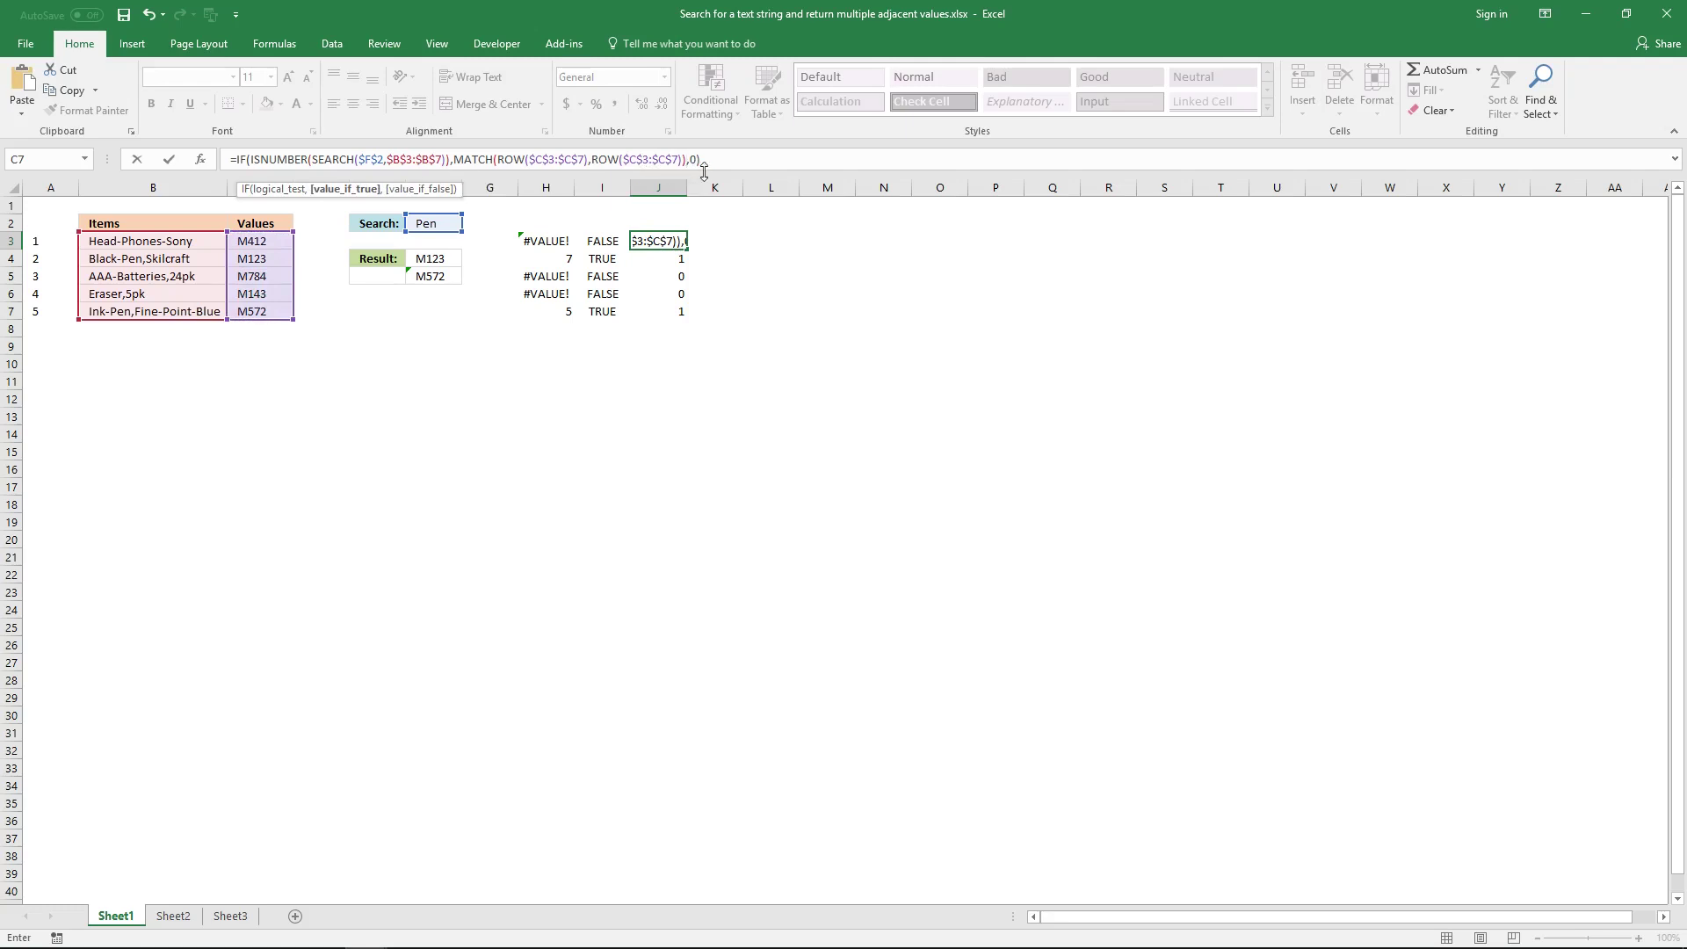
Copy the edited IF formula text, discard the edit in J3, and enter the copied text as an array formula in cell K3
{"action": "left_click_drag", "start_coordinate": [723, 167], "coordinate": [229, 159]}
{"action": "key", "text": "ctrl+c"}
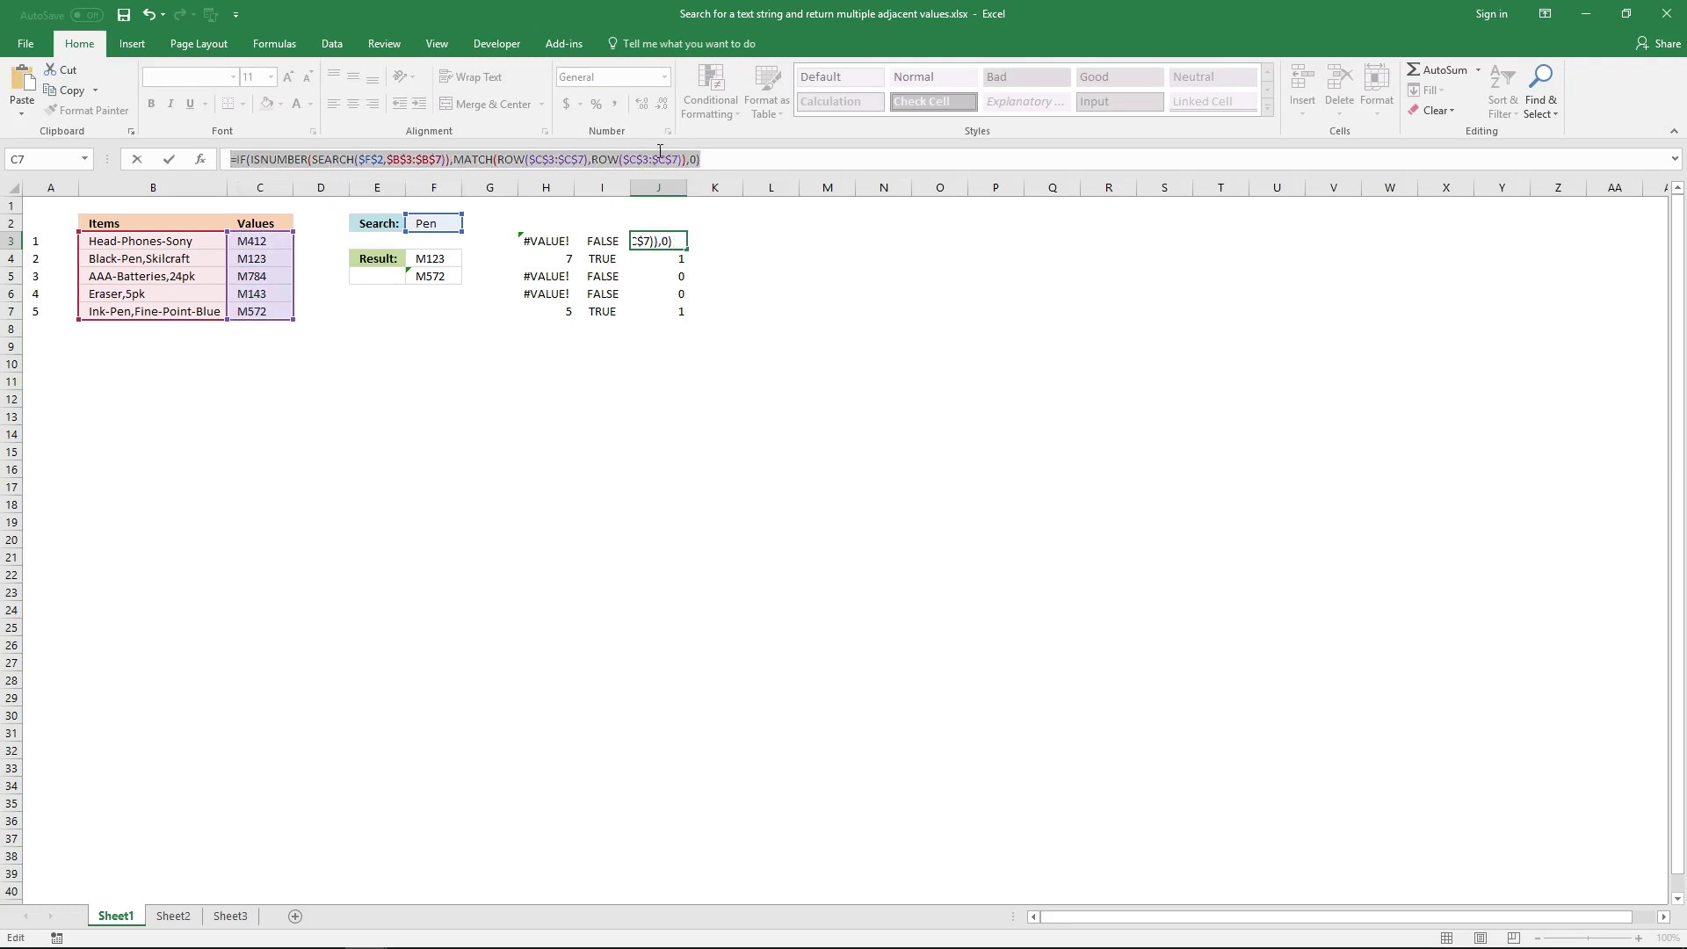
{"action": "key", "text": "Escape"}
{"action": "left_click", "coordinate": [703, 236]}
{"action": "left_click", "coordinate": [662, 158]}
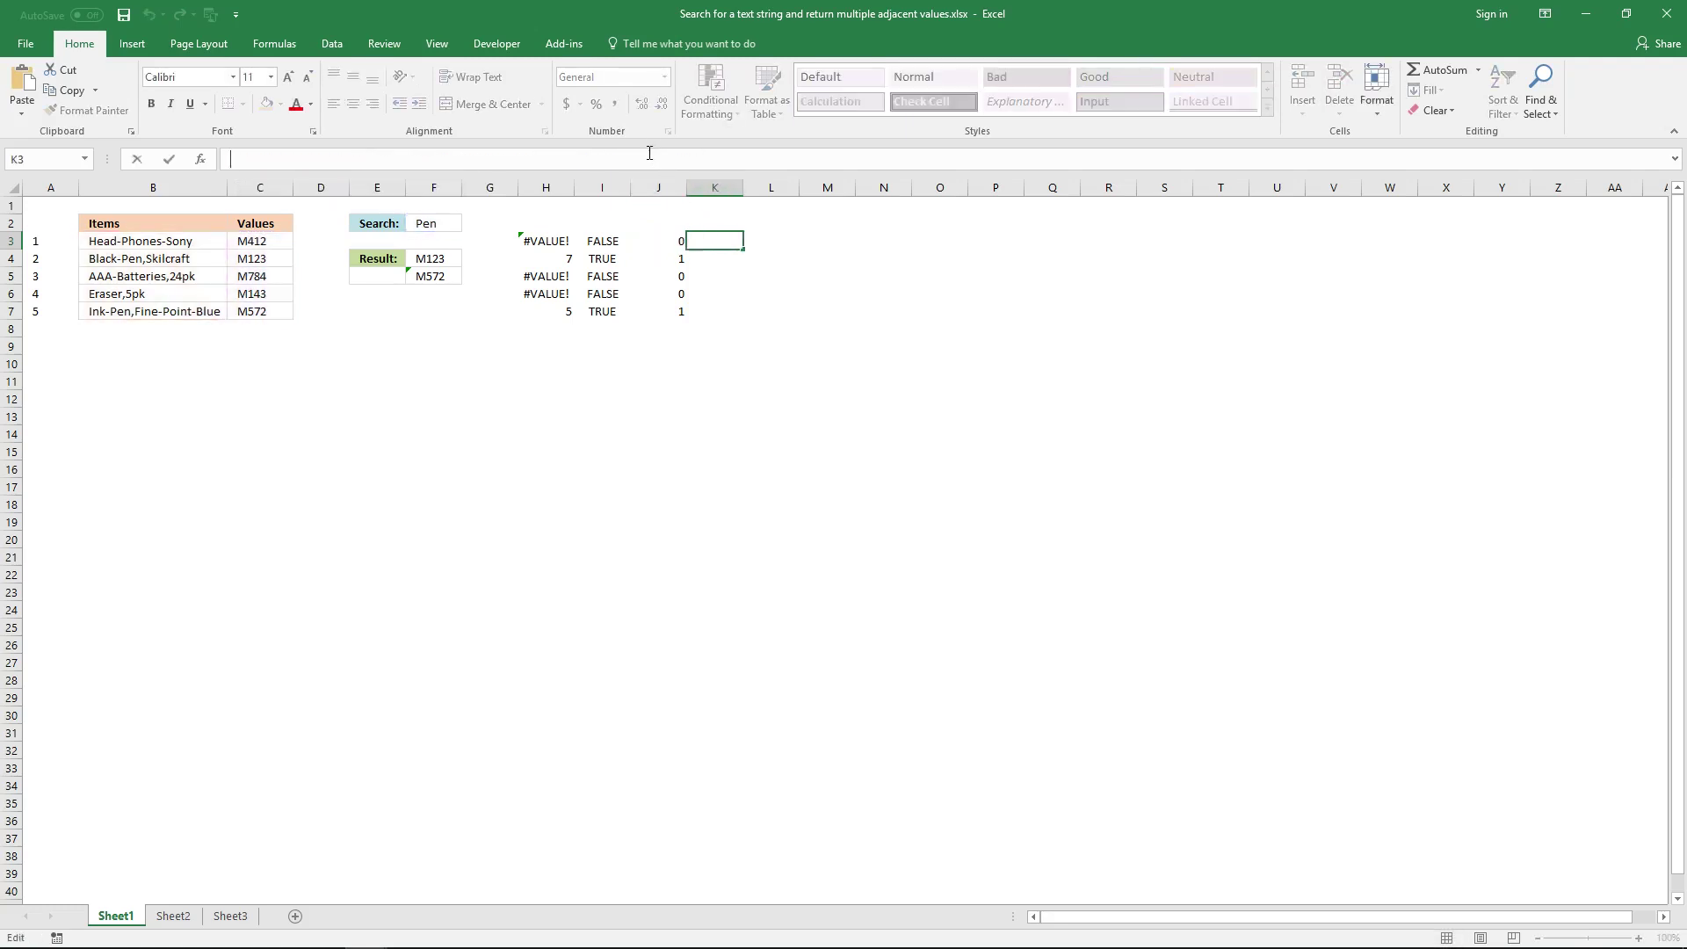
{"action": "key", "text": "ctrl+v"}
{"action": "key", "text": "ctrl+shift+Return"}
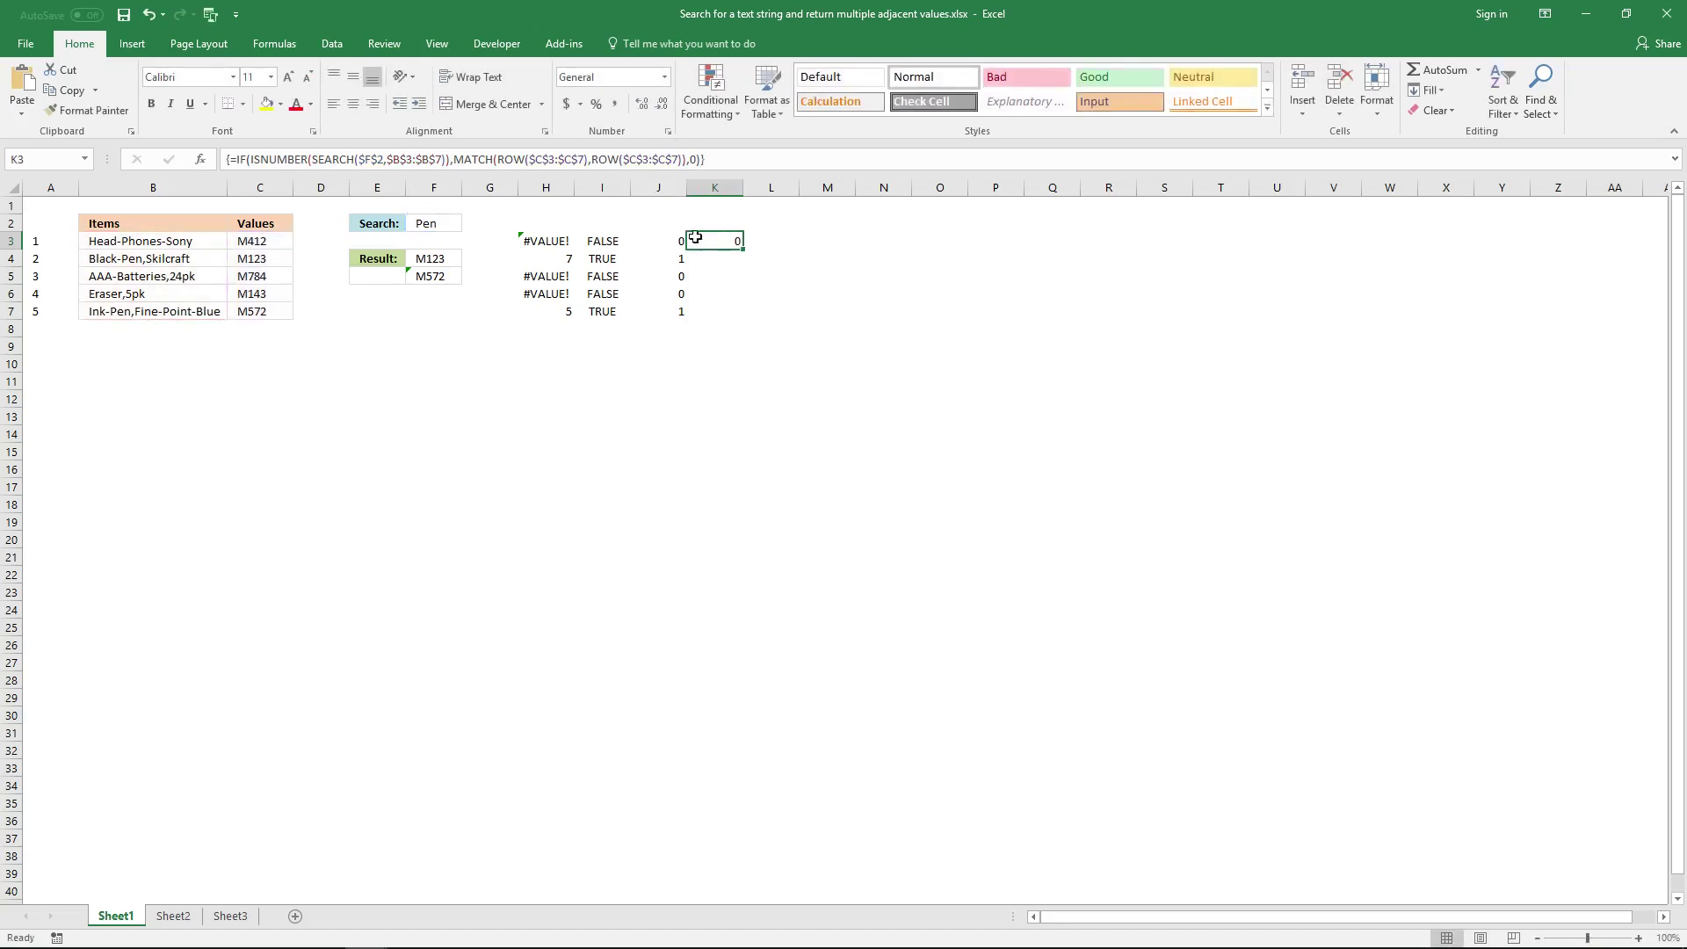
Extend the IF and MATCH array formula from K3 over the range K3:K7
{"action": "left_click_drag", "start_coordinate": [696, 238], "coordinate": [715, 308]}
{"action": "left_click", "coordinate": [725, 160]}
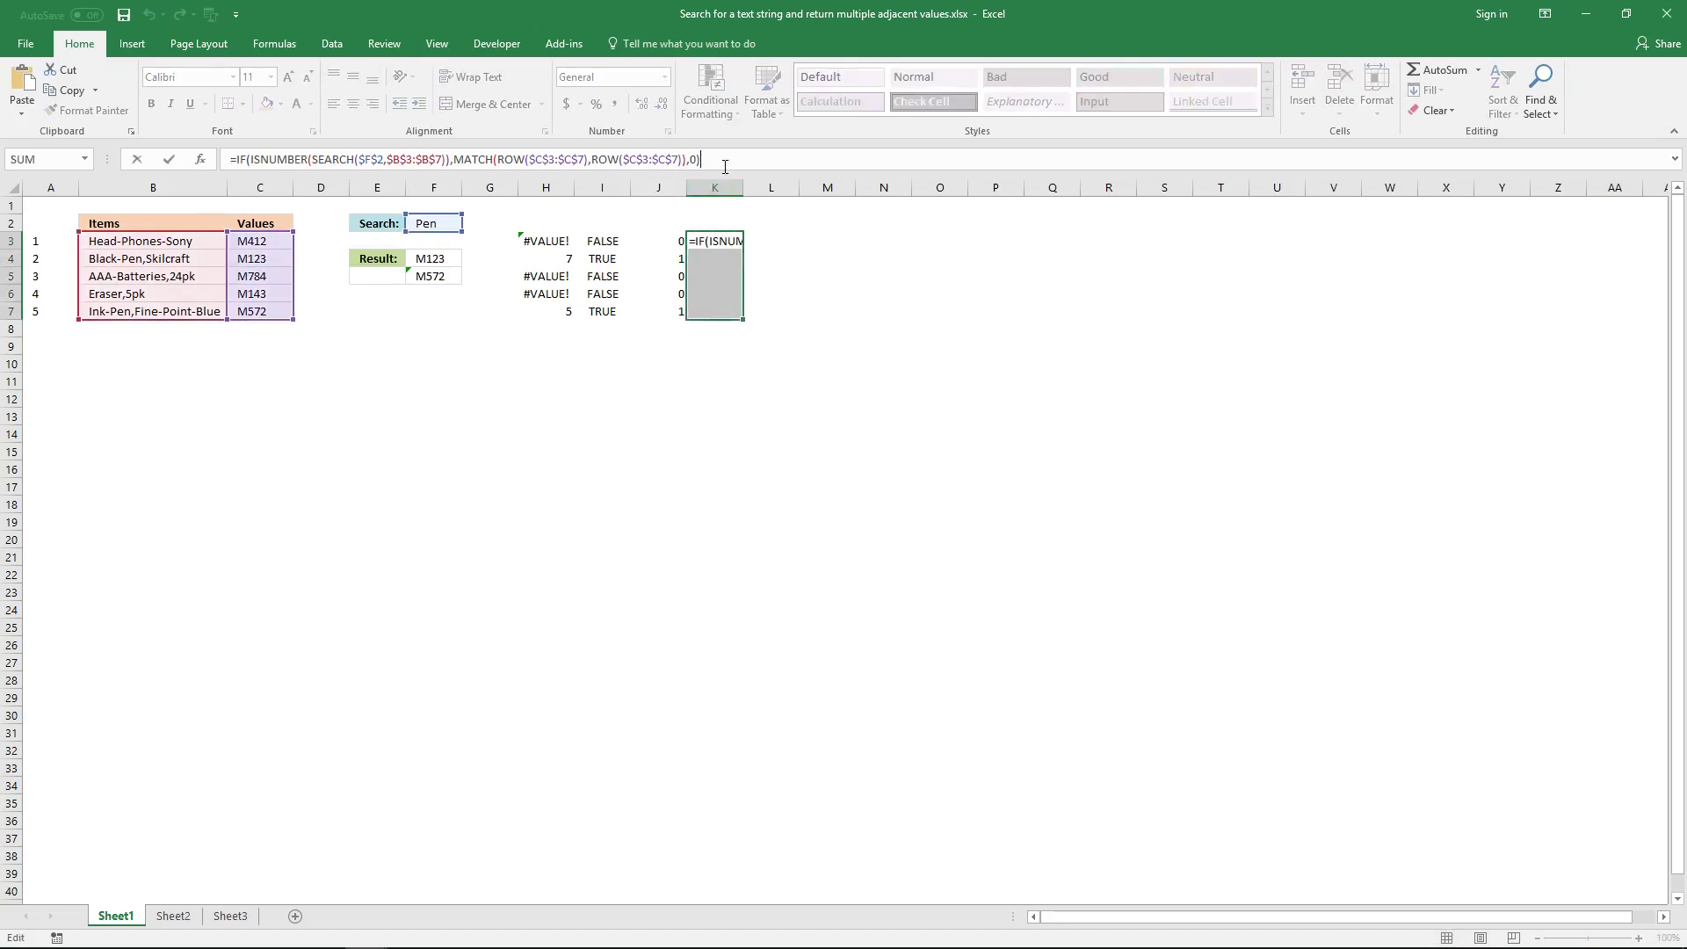
{"action": "key", "text": "ctrl+shift+Return"}
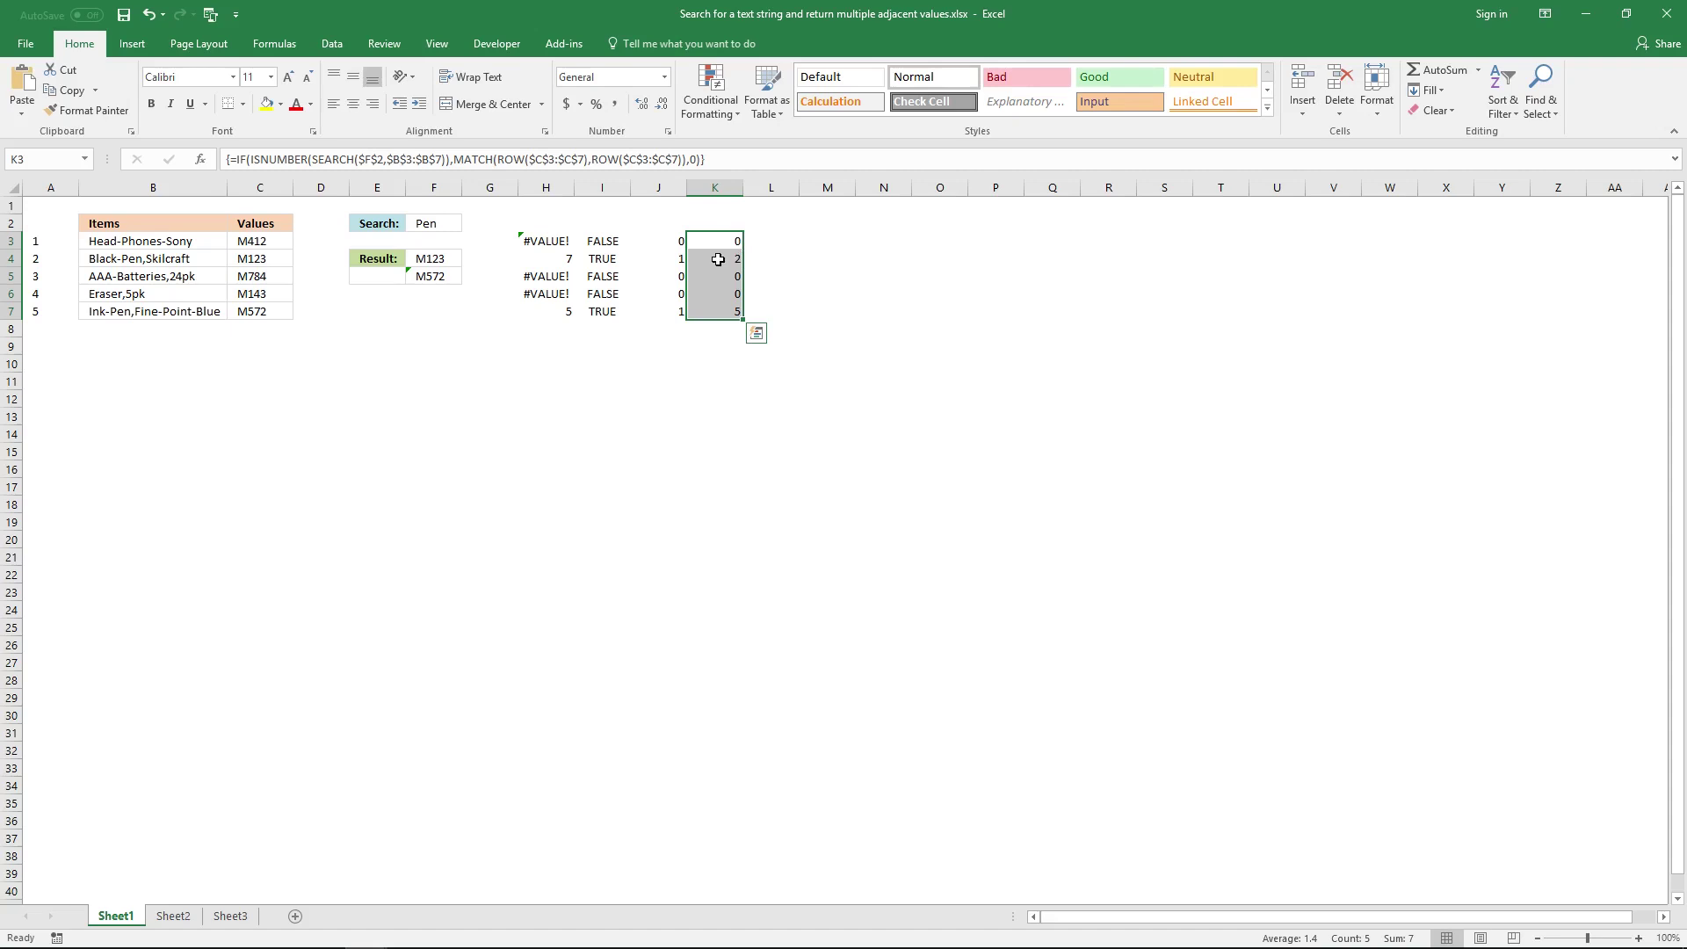
{"action": "left_click", "coordinate": [195, 266]}
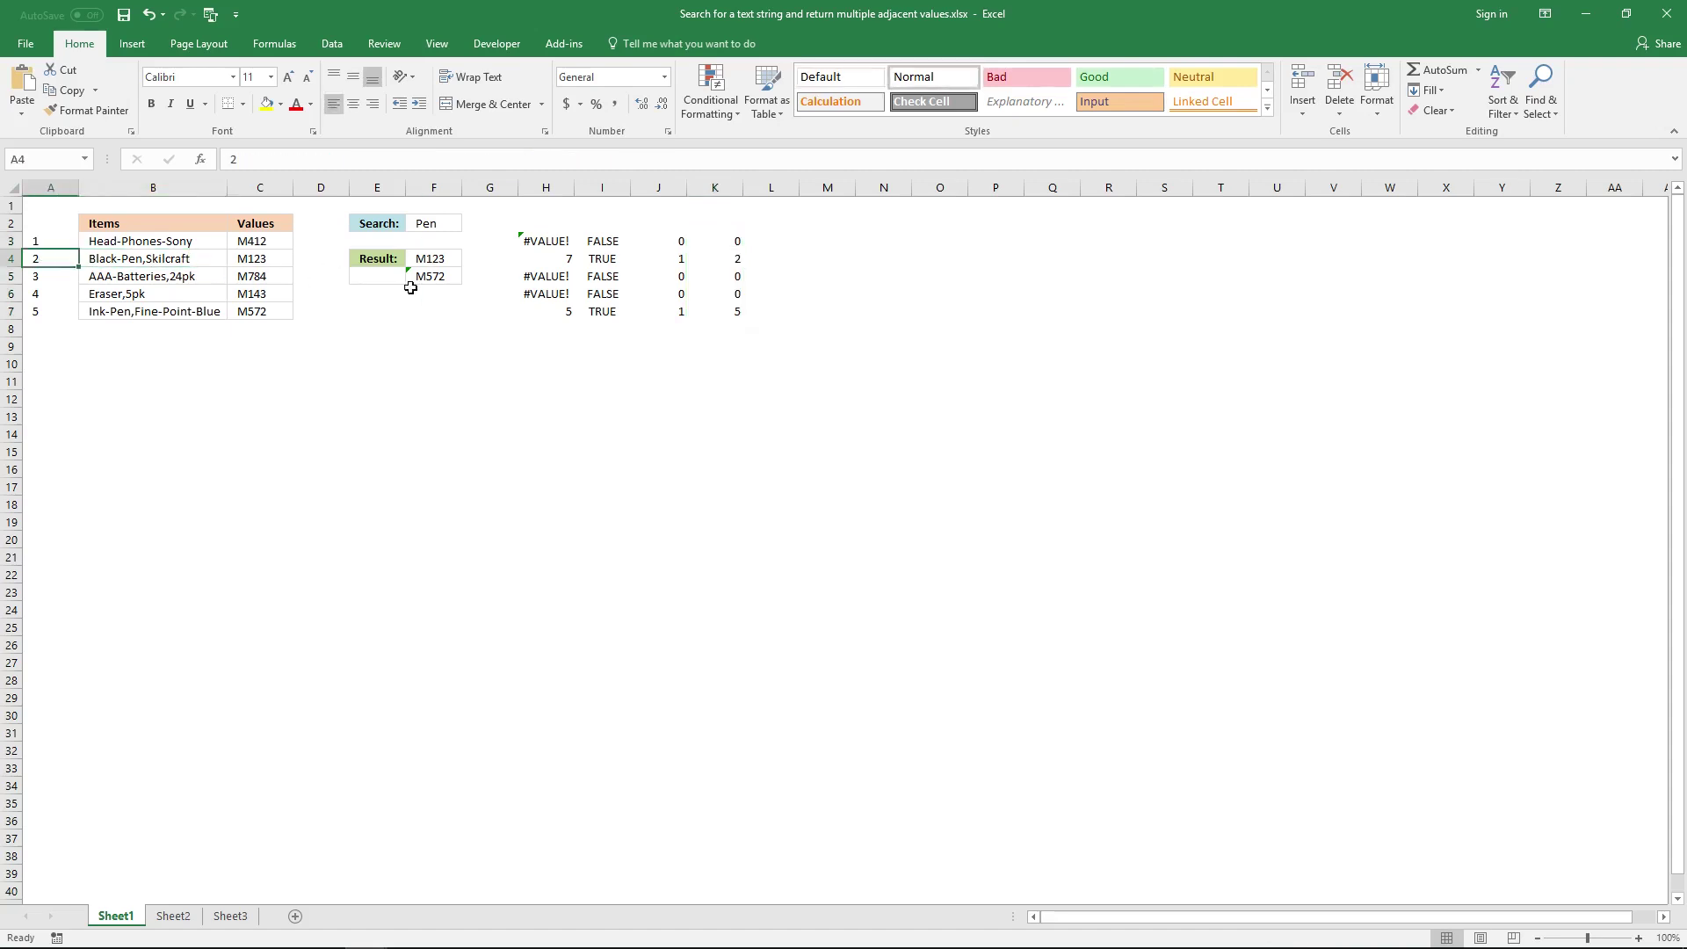
{"action": "left_click", "coordinate": [737, 310]}
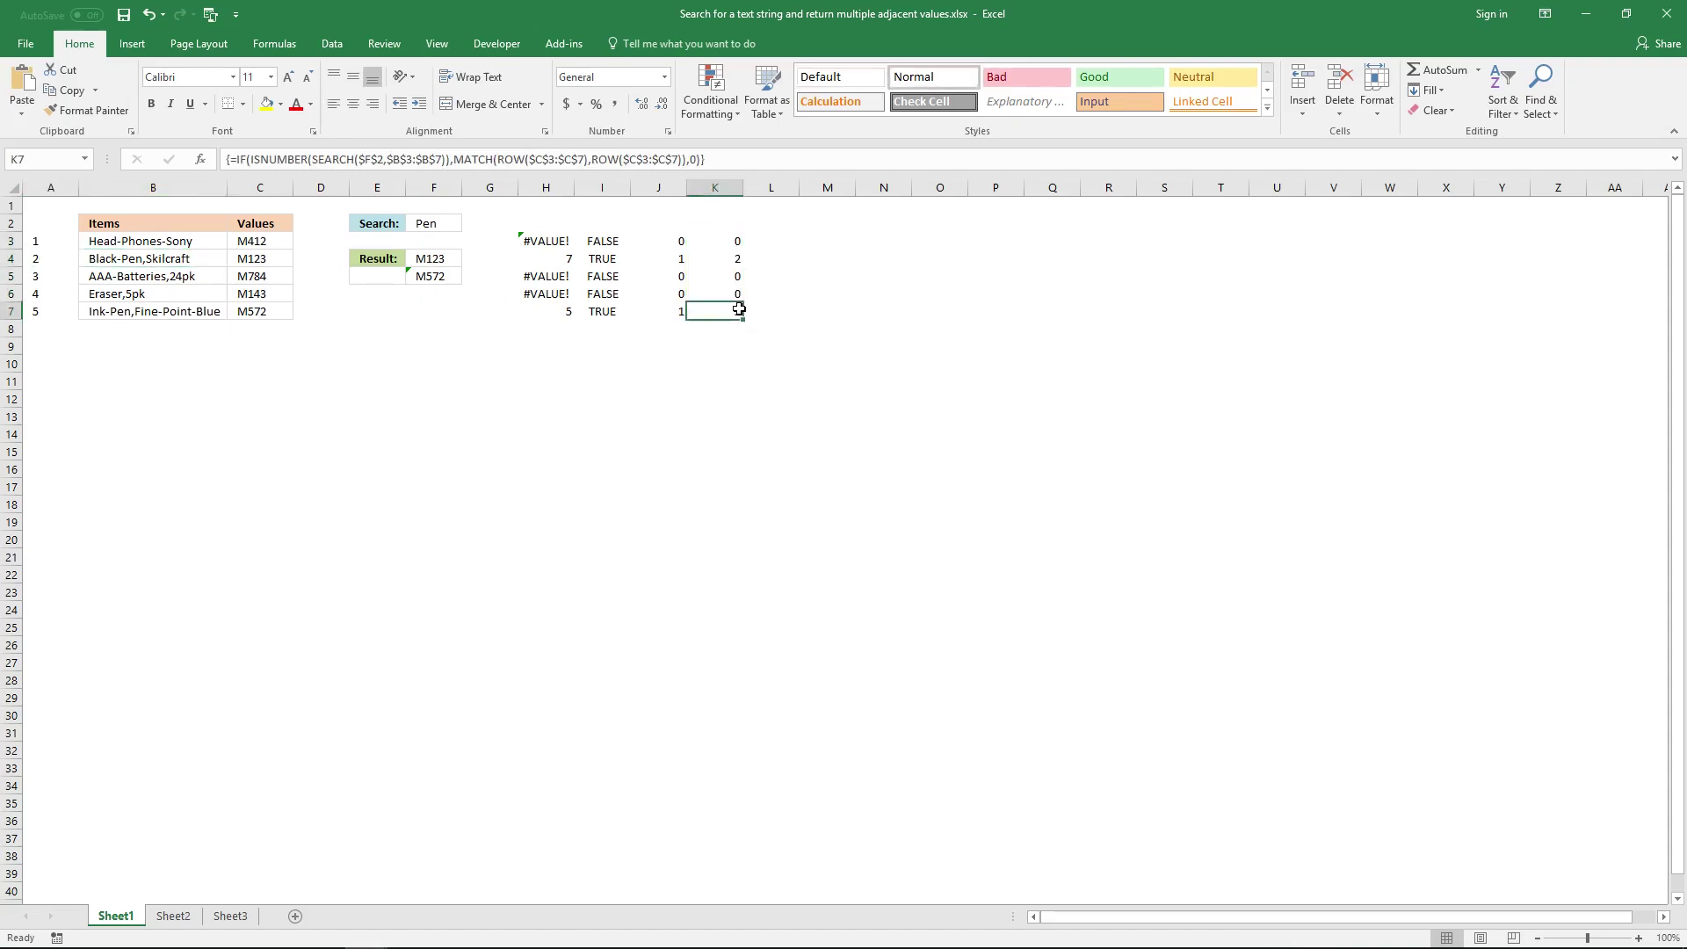
{"action": "left_click", "coordinate": [166, 312]}
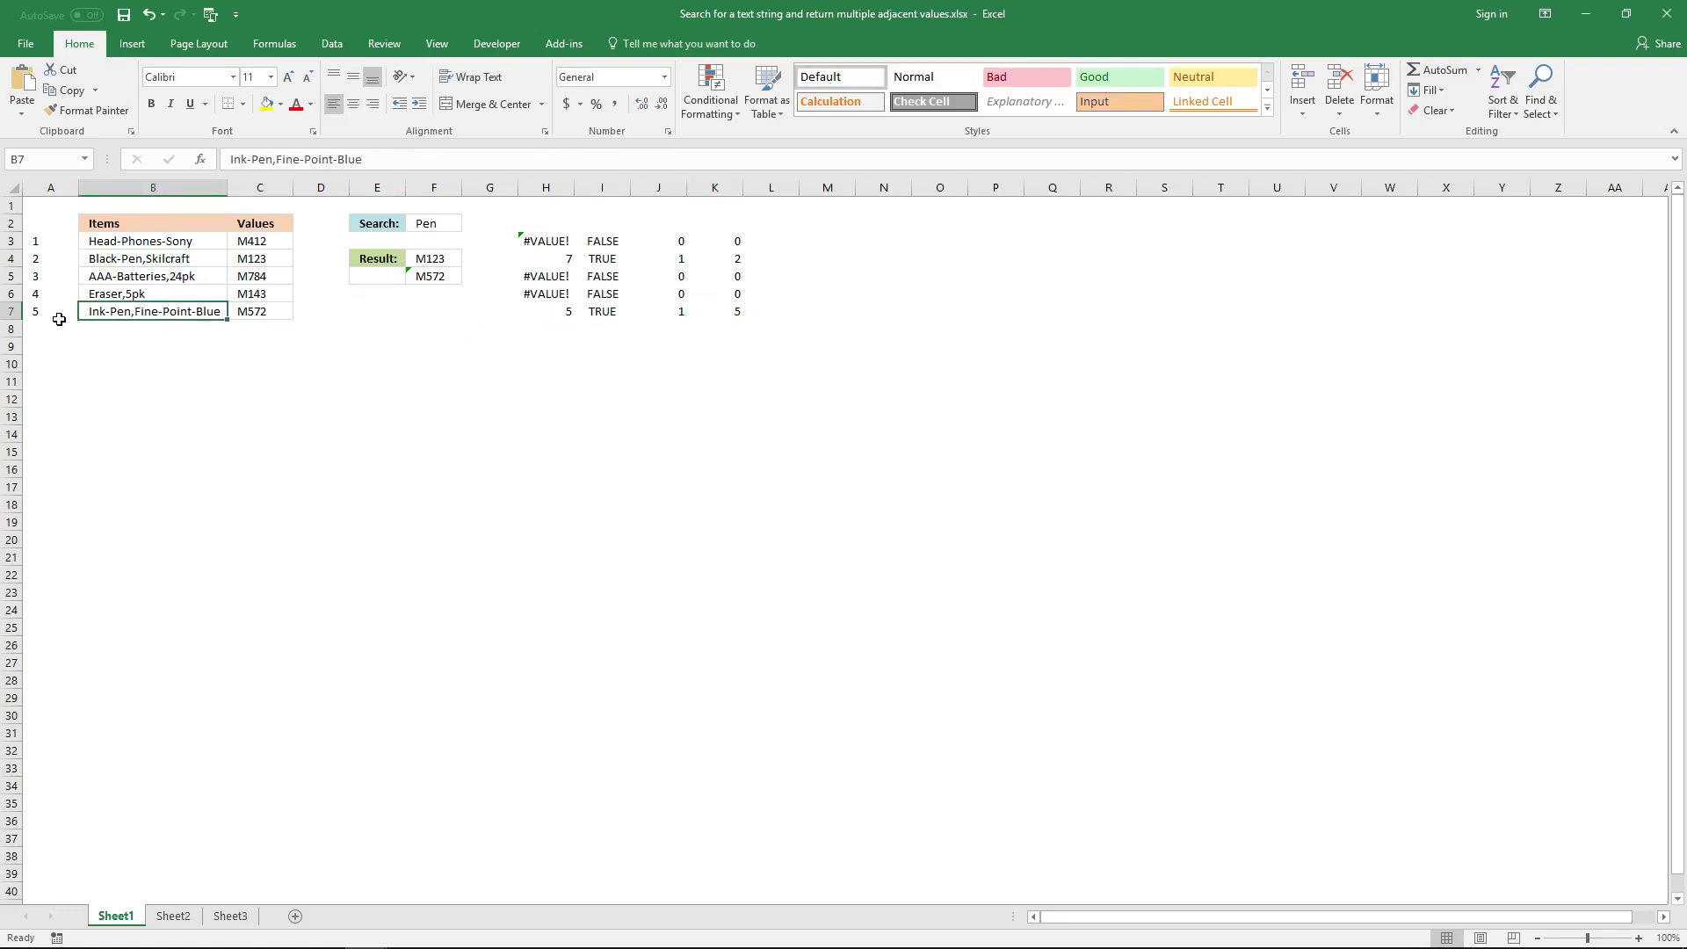
{"action": "left_click", "coordinate": [592, 315]}
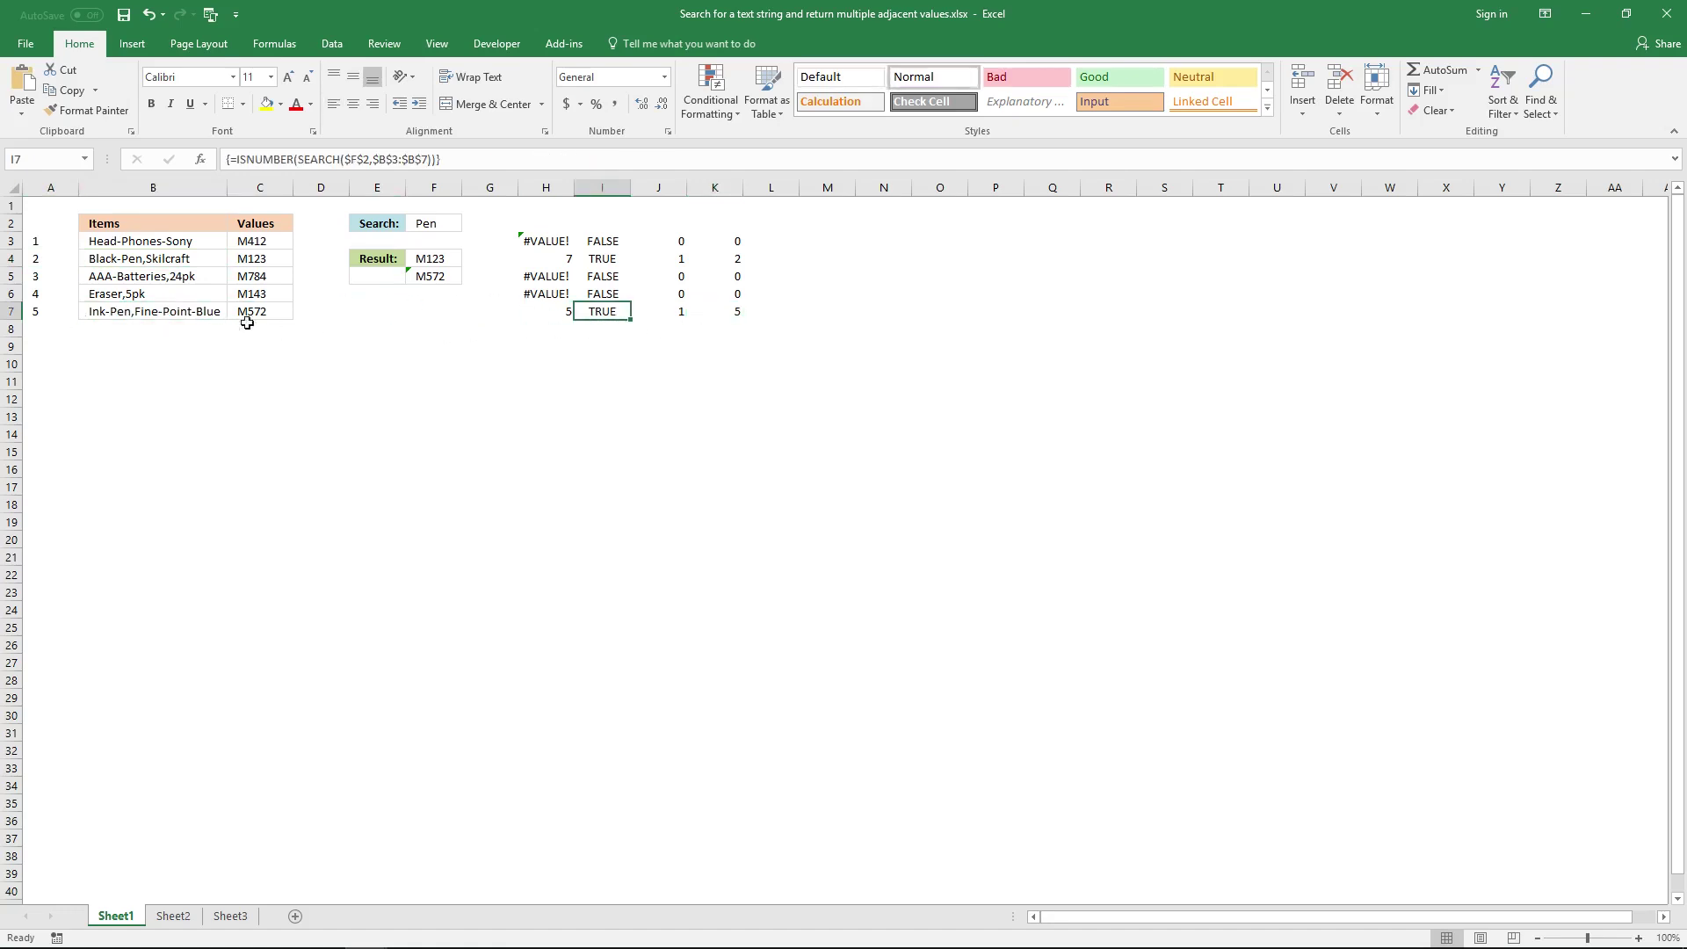
Change the value-if-false argument of the K3:K7 array formula from 0 to an empty string ""
{"action": "left_click", "coordinate": [727, 313]}
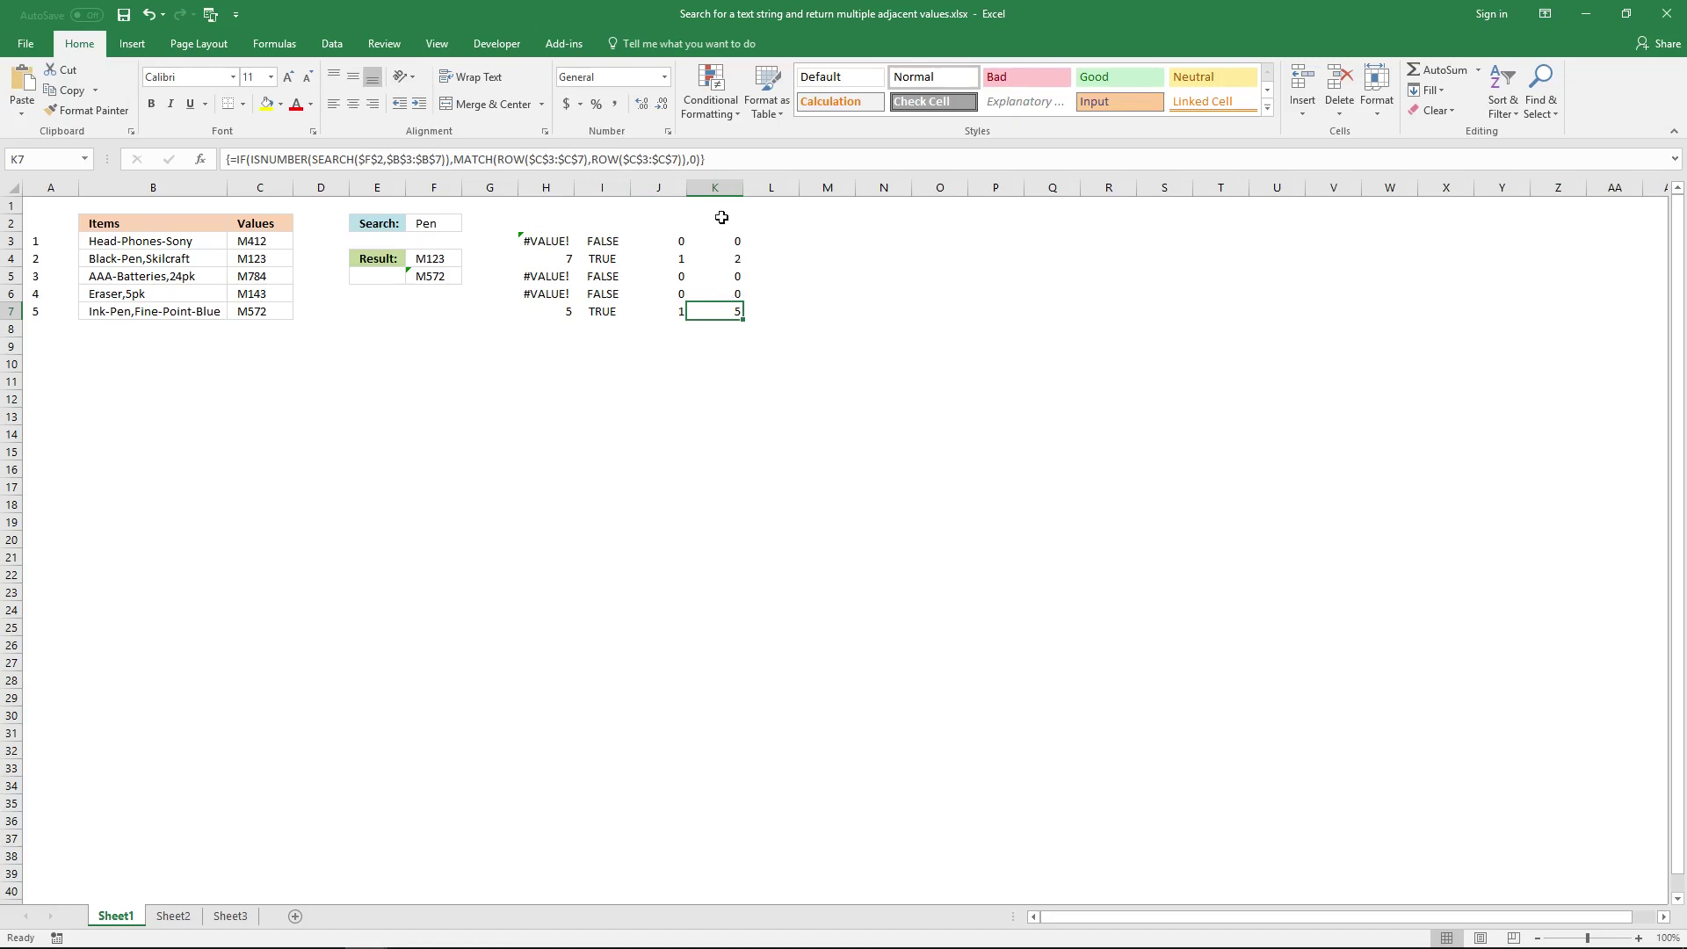
{"action": "left_click", "coordinate": [747, 159]}
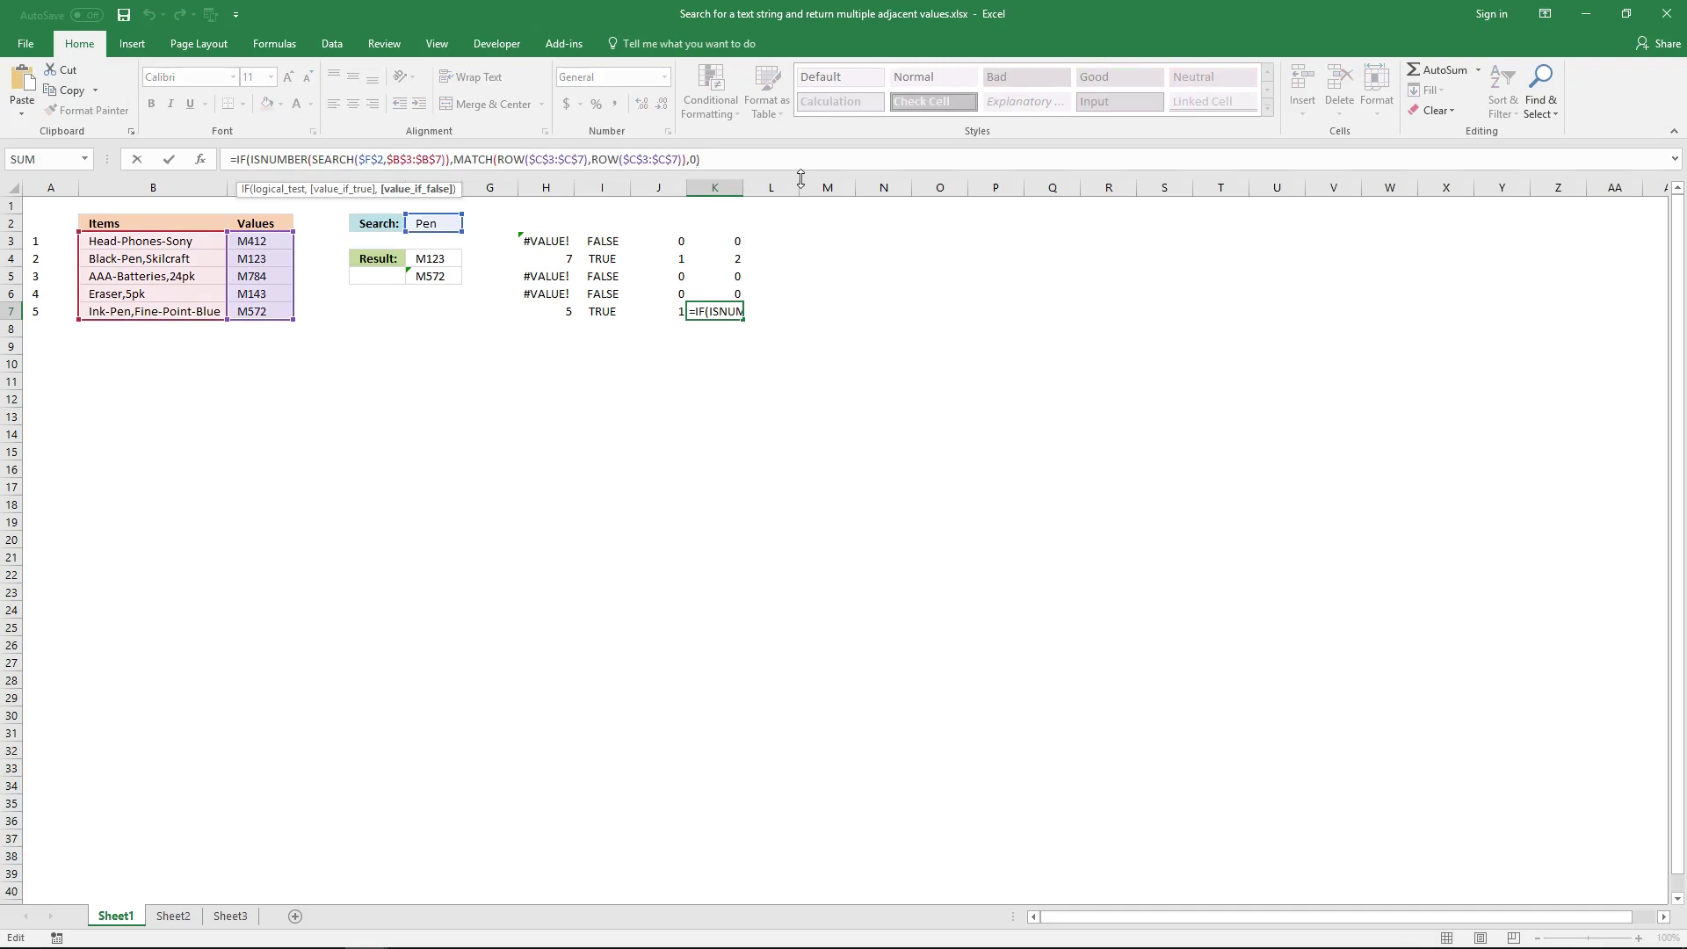
{"action": "key", "text": "BackSpace"}
{"action": "type", "text": "\"\""}
{"action": "key", "text": "ctrl+shift+Return"}
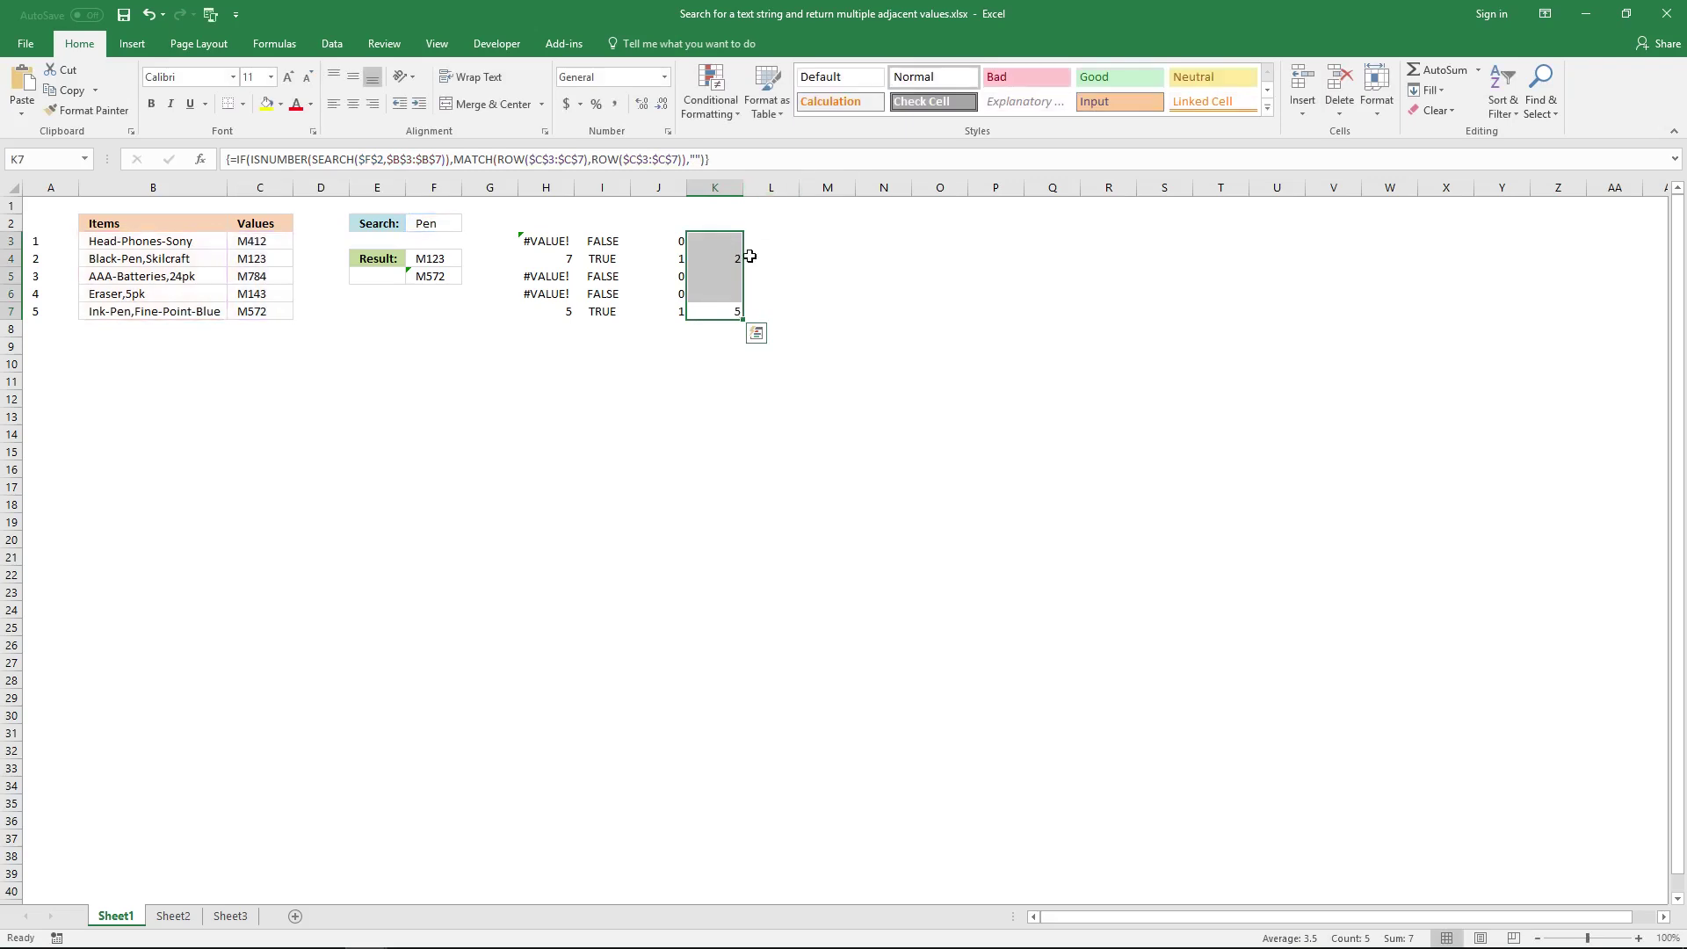
Copy the full IF array formula text from cell K3 without changing the cell
{"action": "left_click", "coordinate": [703, 239]}
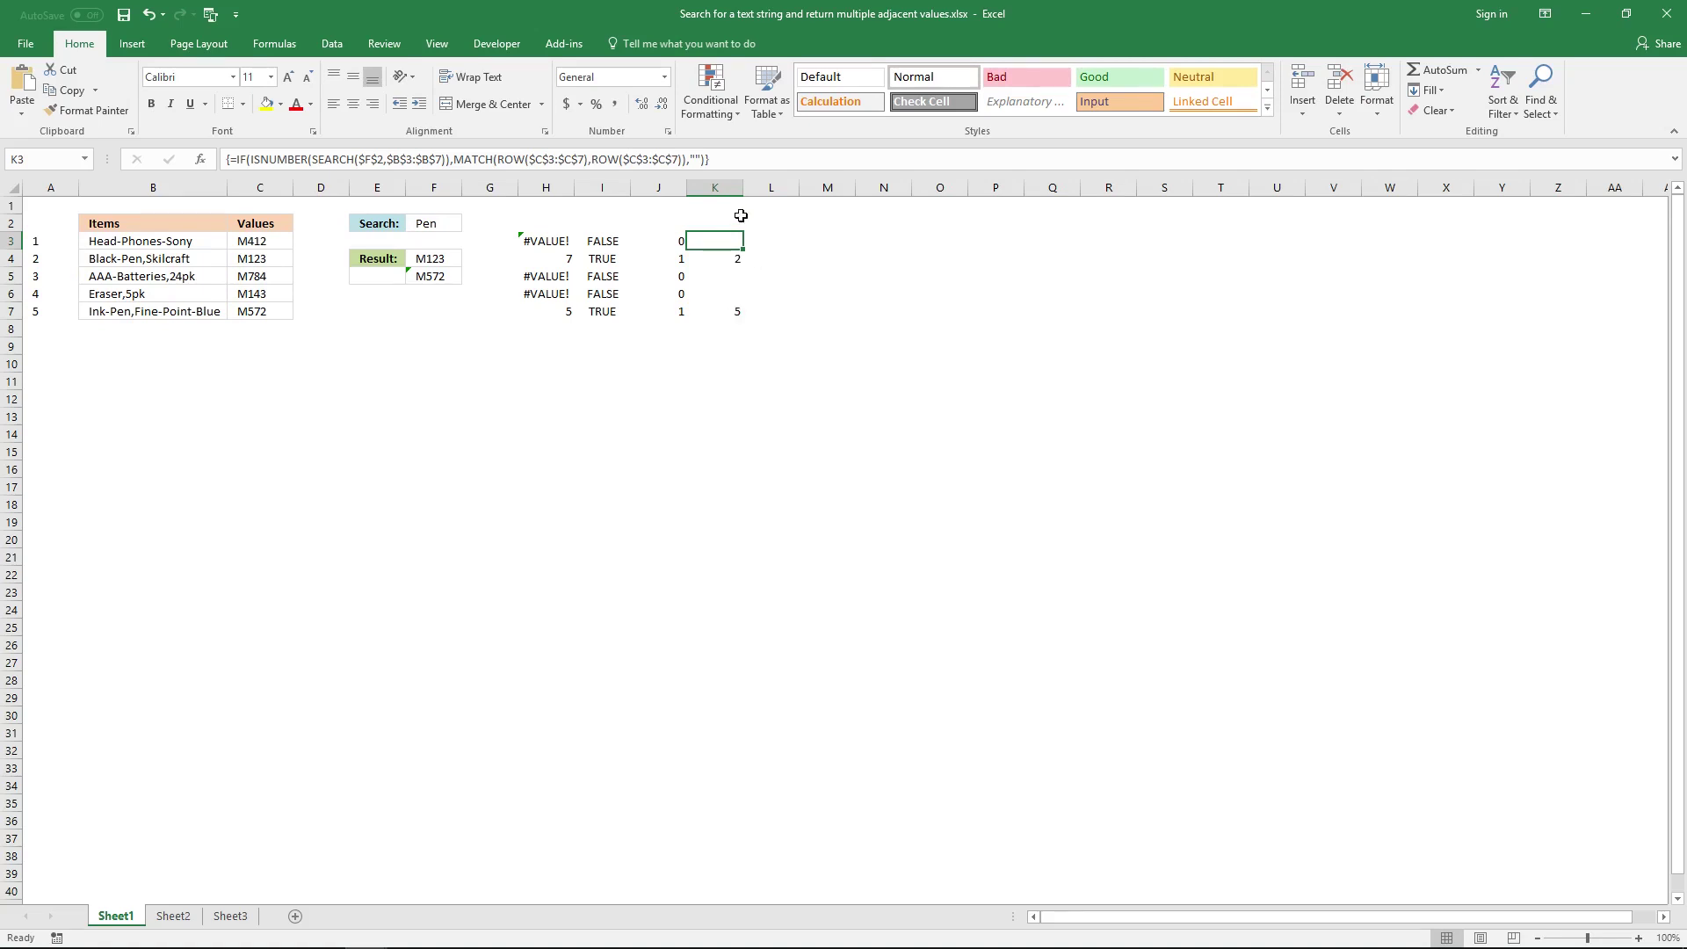
{"action": "left_click", "coordinate": [769, 160]}
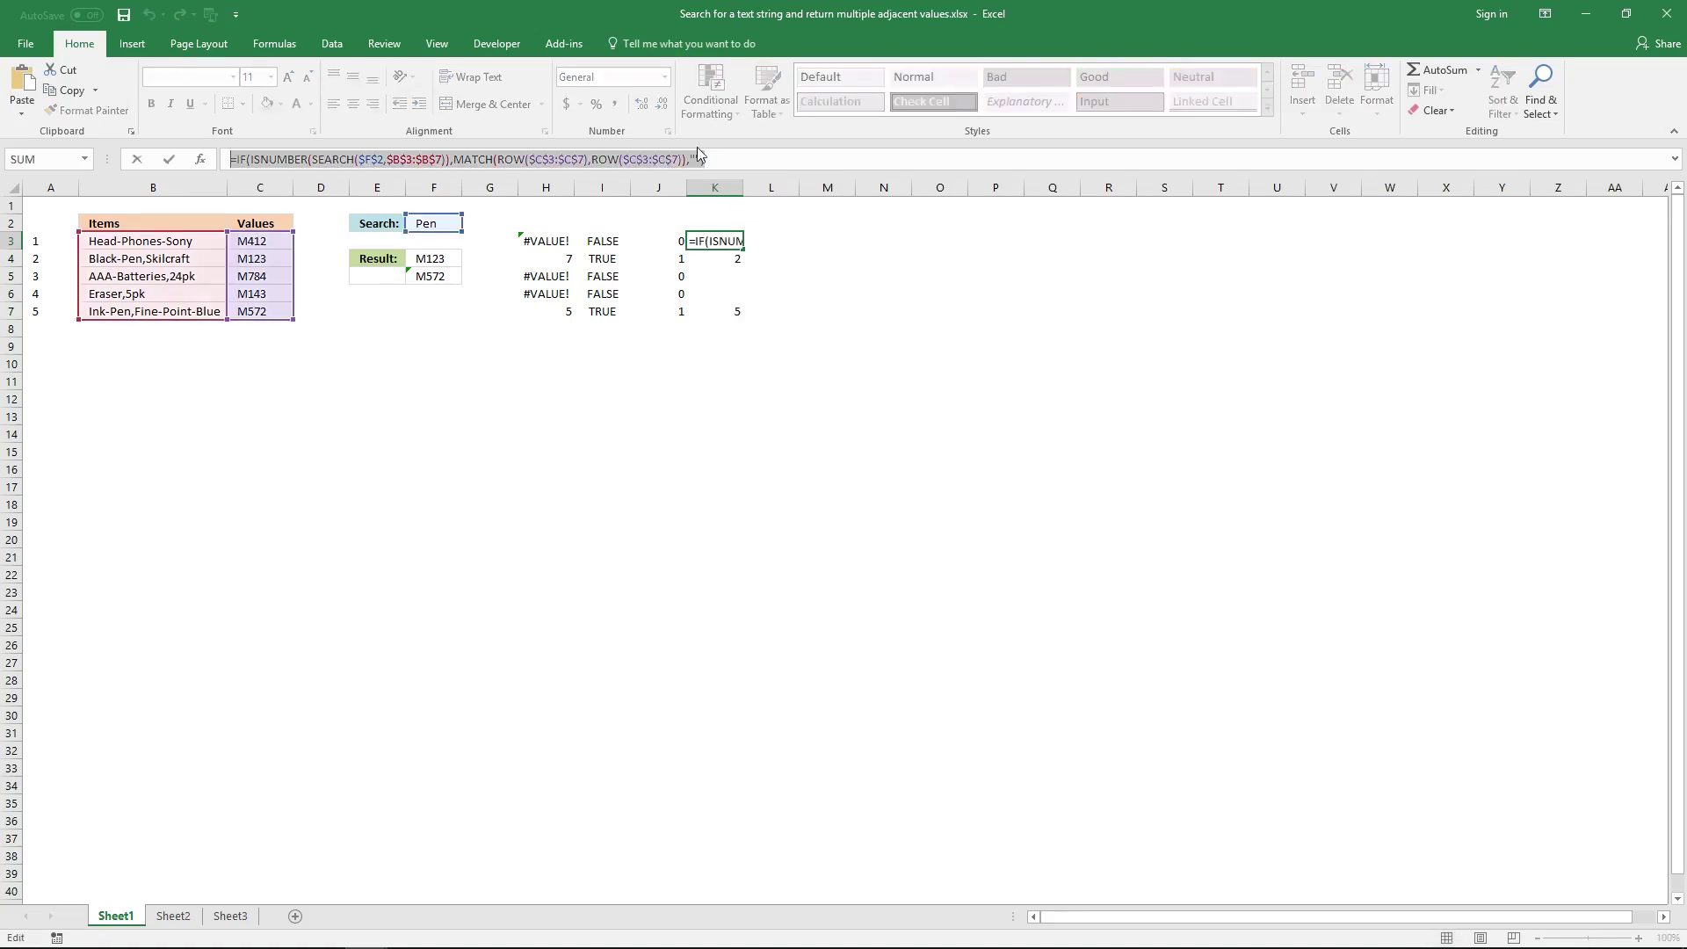
{"action": "key", "text": "ctrl+shift+Return"}
Start a SMALL formula in cell L3 with the copied IF expression, minus its equals sign, as the array argument
{"action": "left_click", "coordinate": [767, 237]}
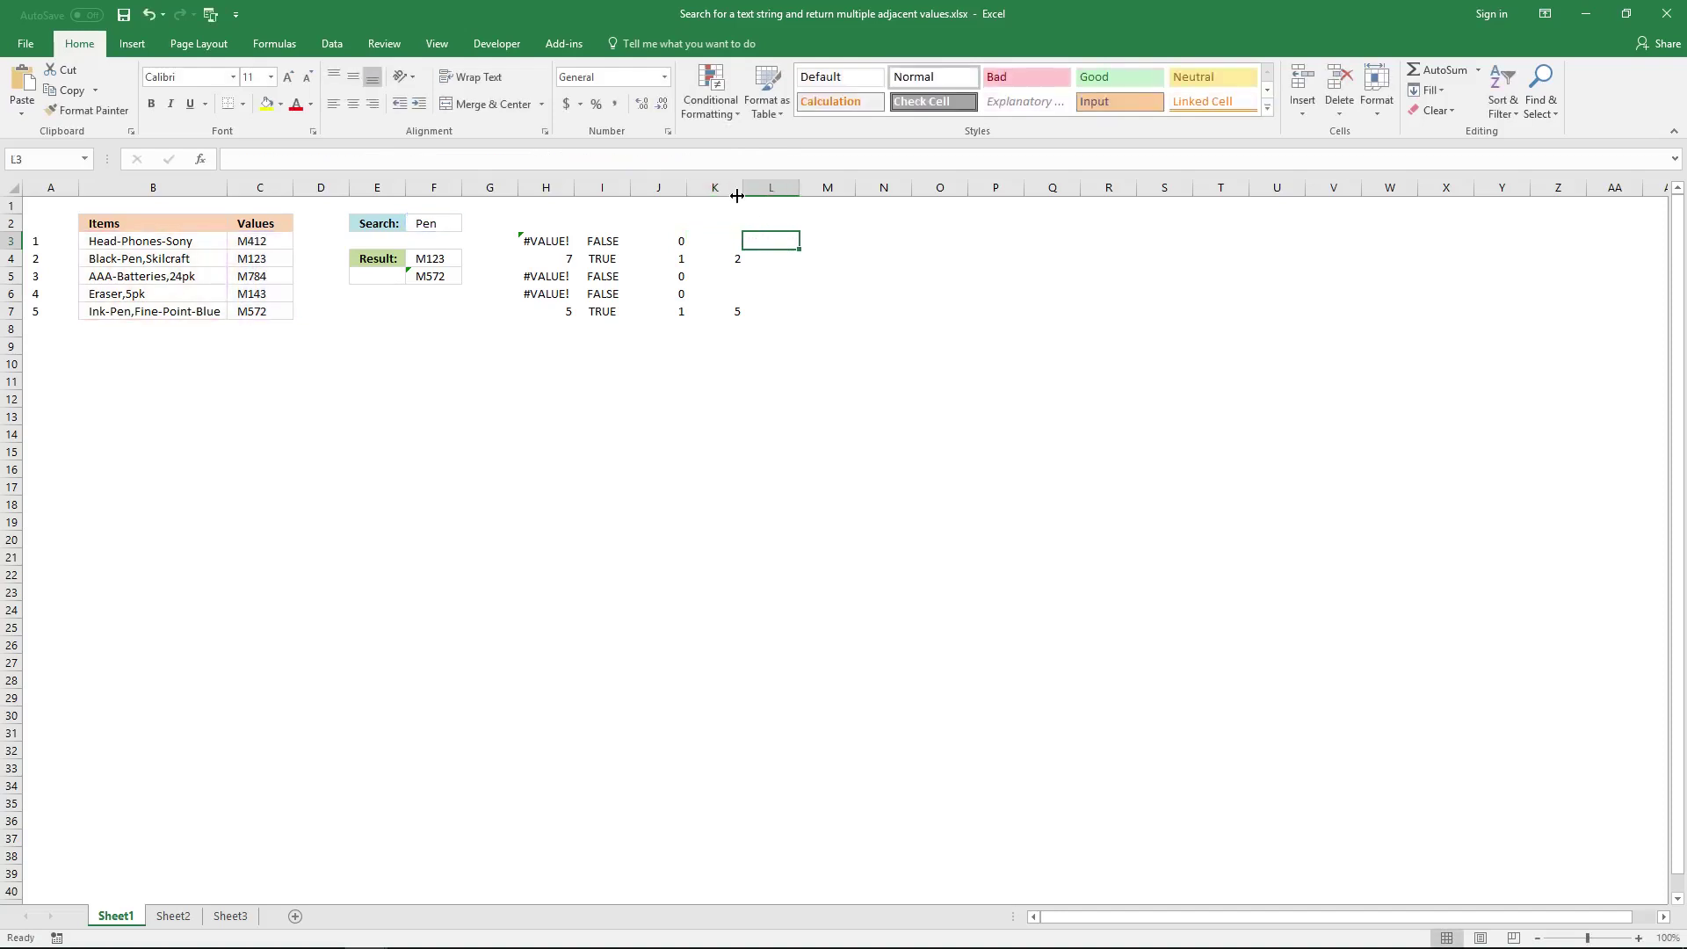
{"action": "left_click", "coordinate": [731, 159]}
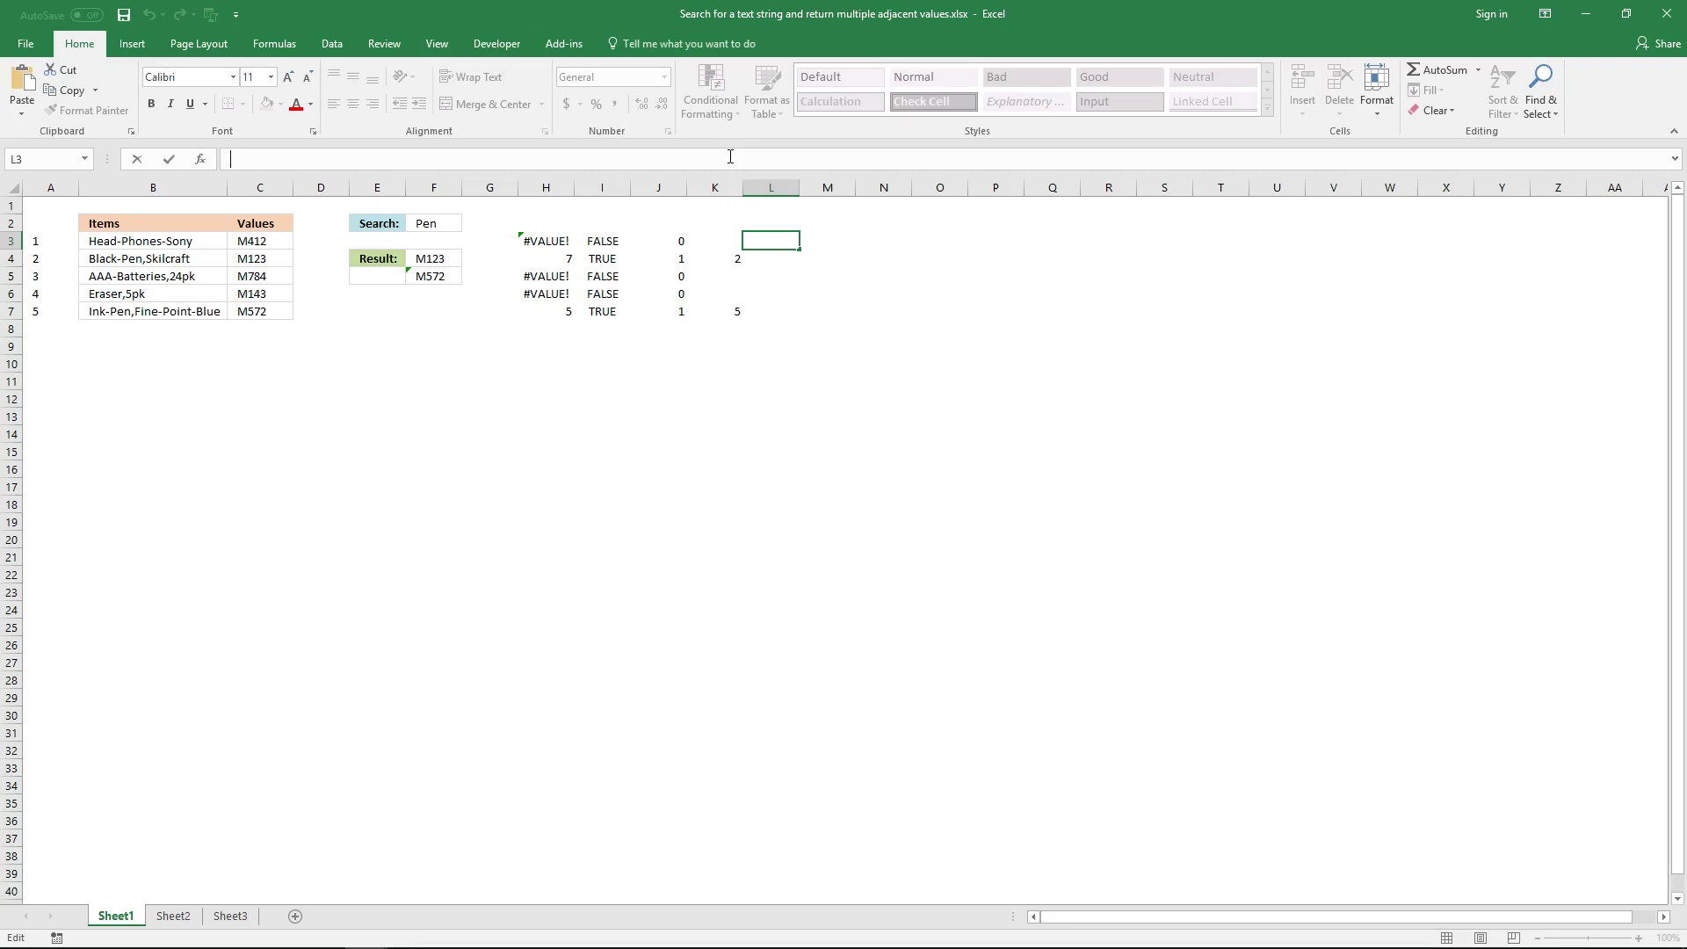
{"action": "type", "text": "=SMALL"}
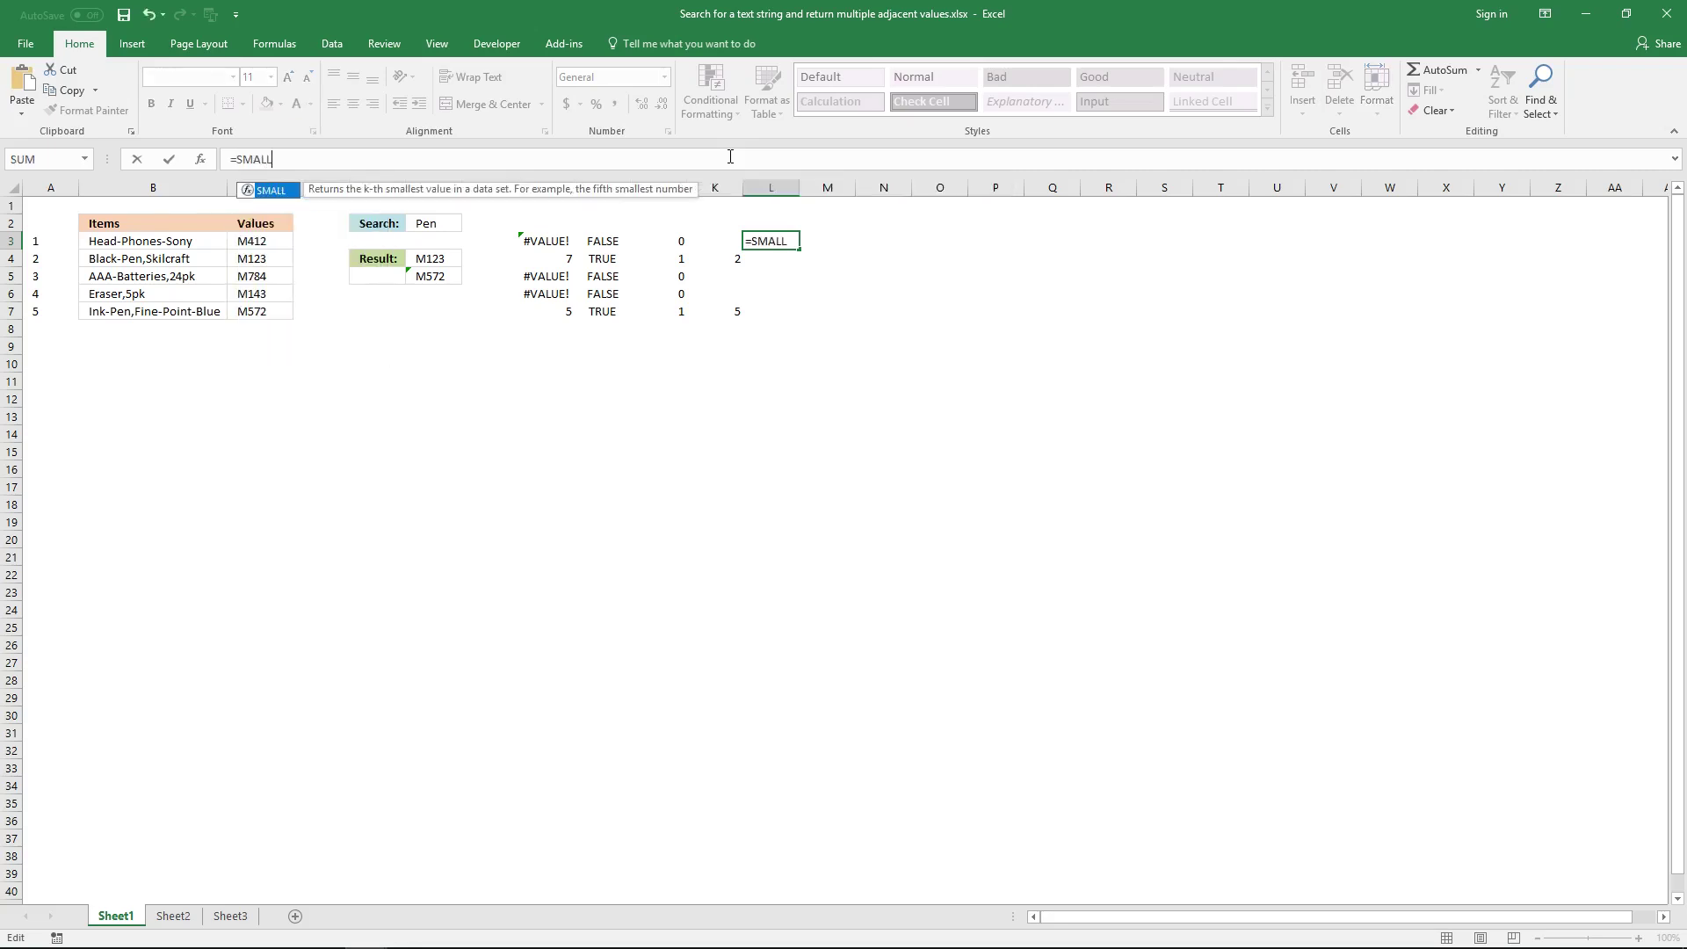
{"action": "type", "text": "("}
{"action": "type", "text": "=IF(ISNUMBER(SEARCH($F$2,$B$3:$B$7)),MATCH(ROW($C$3:$C$7),ROW($C$3:$C$7)),\"\")"}
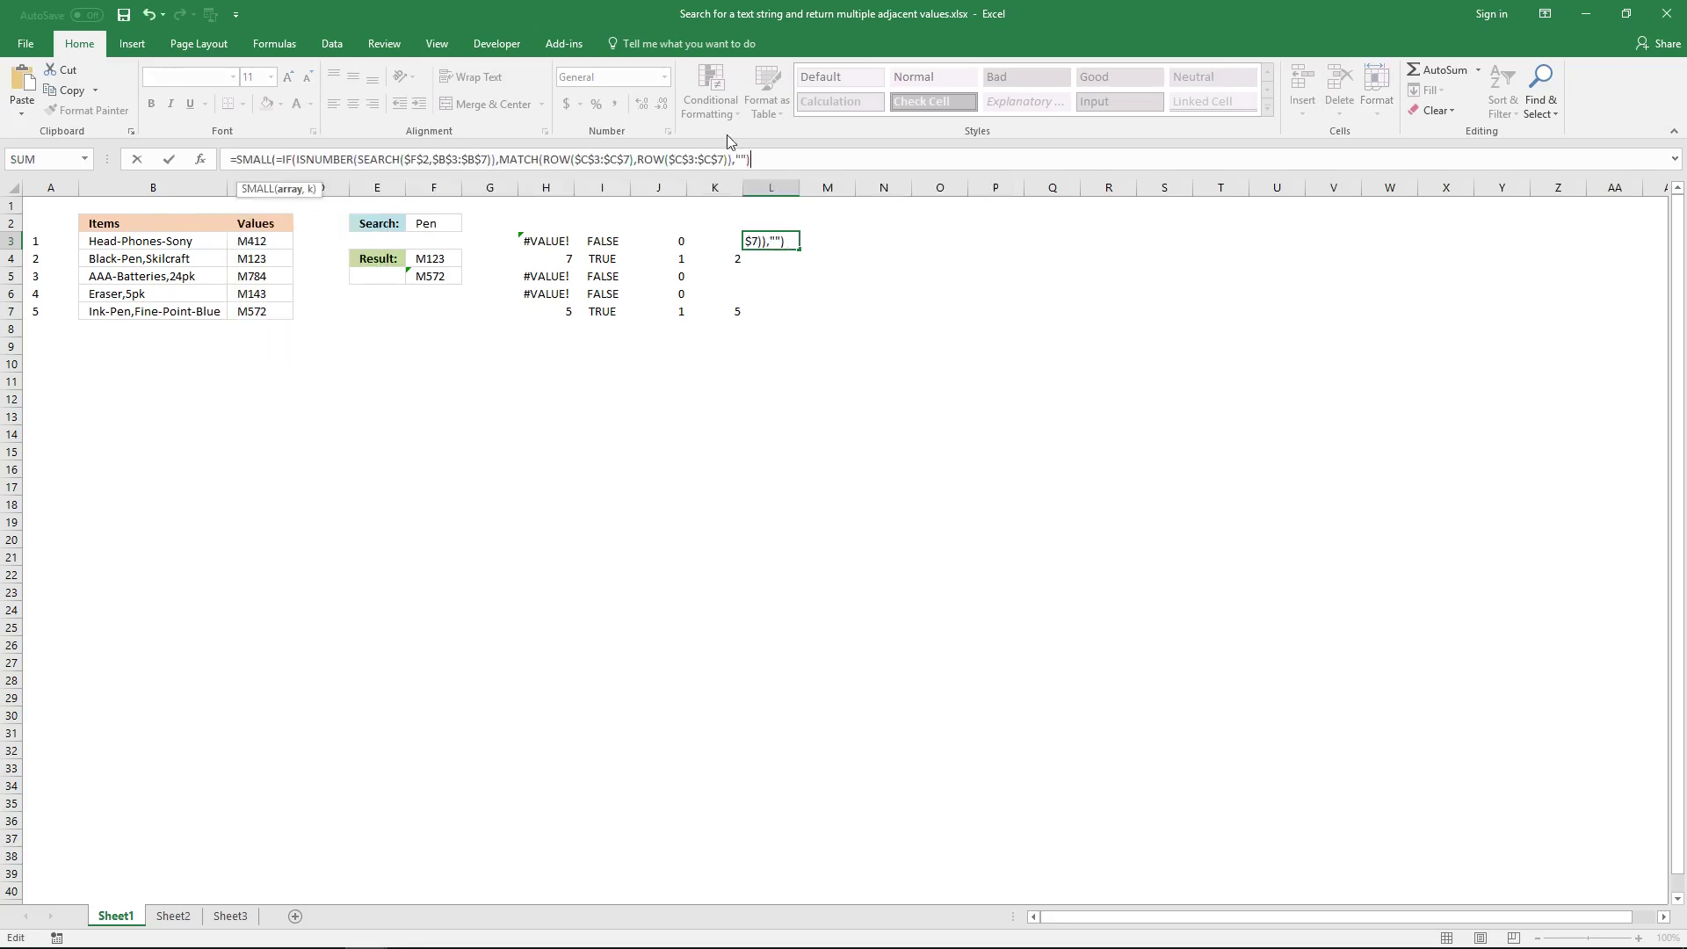
{"action": "key", "text": "BackSpace"}
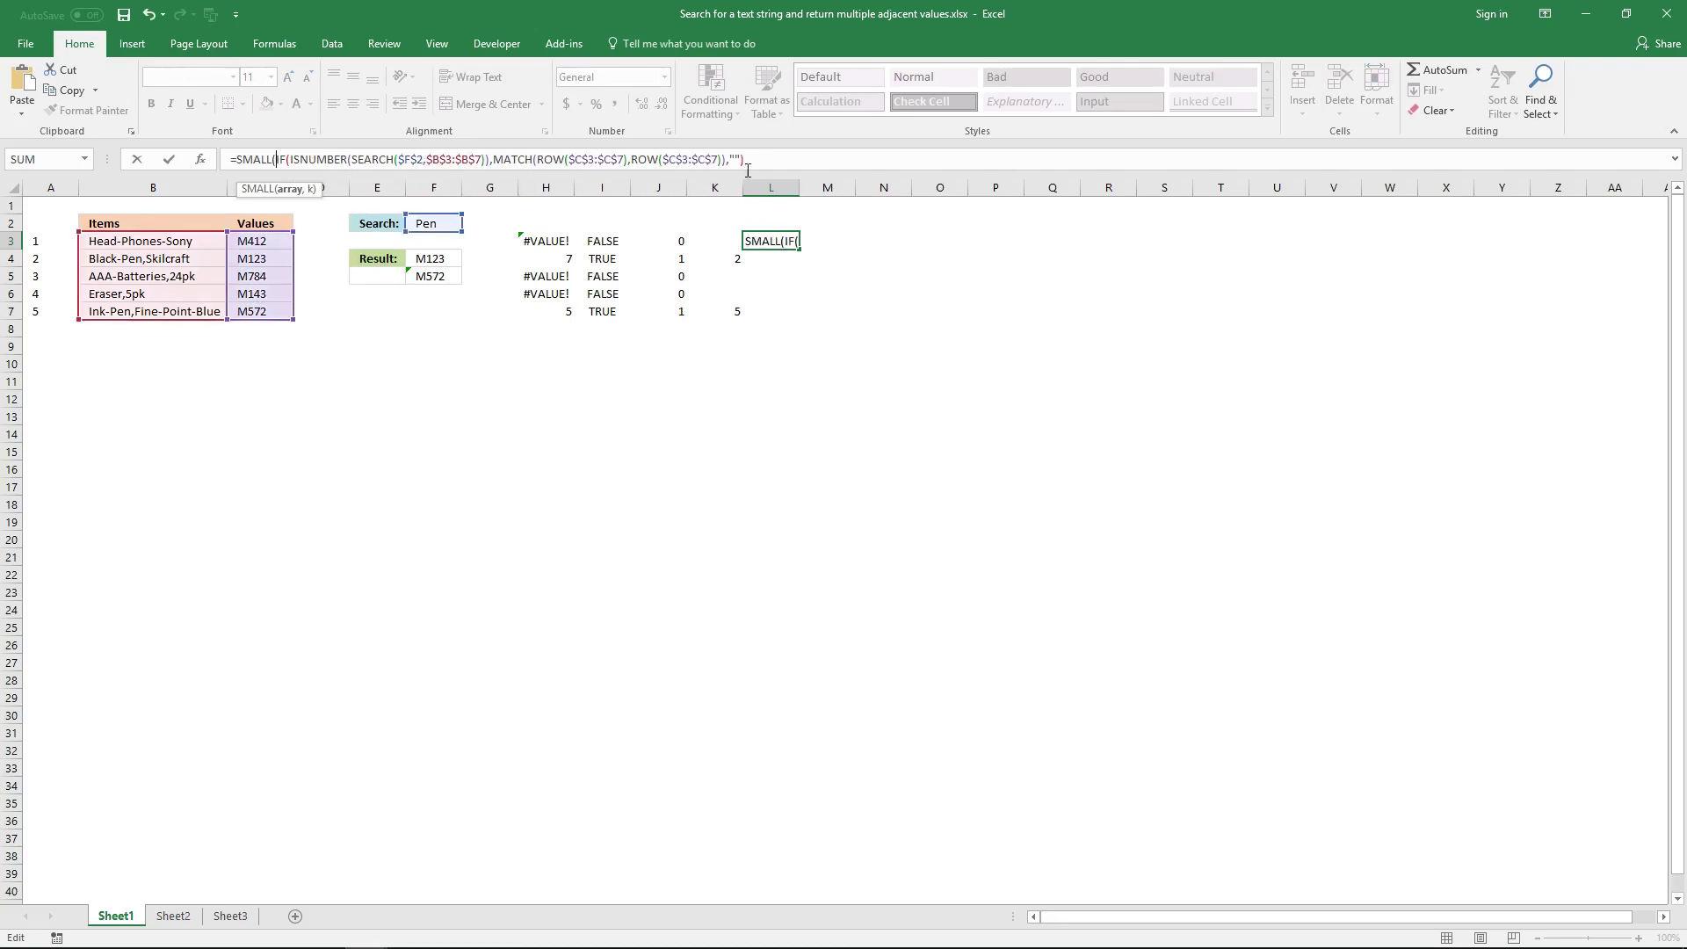
Add ROWS($A$1:A1) as the k argument of the SMALL formula in L3 and enter it as an array formula
{"action": "type", "text": ",ROW"}
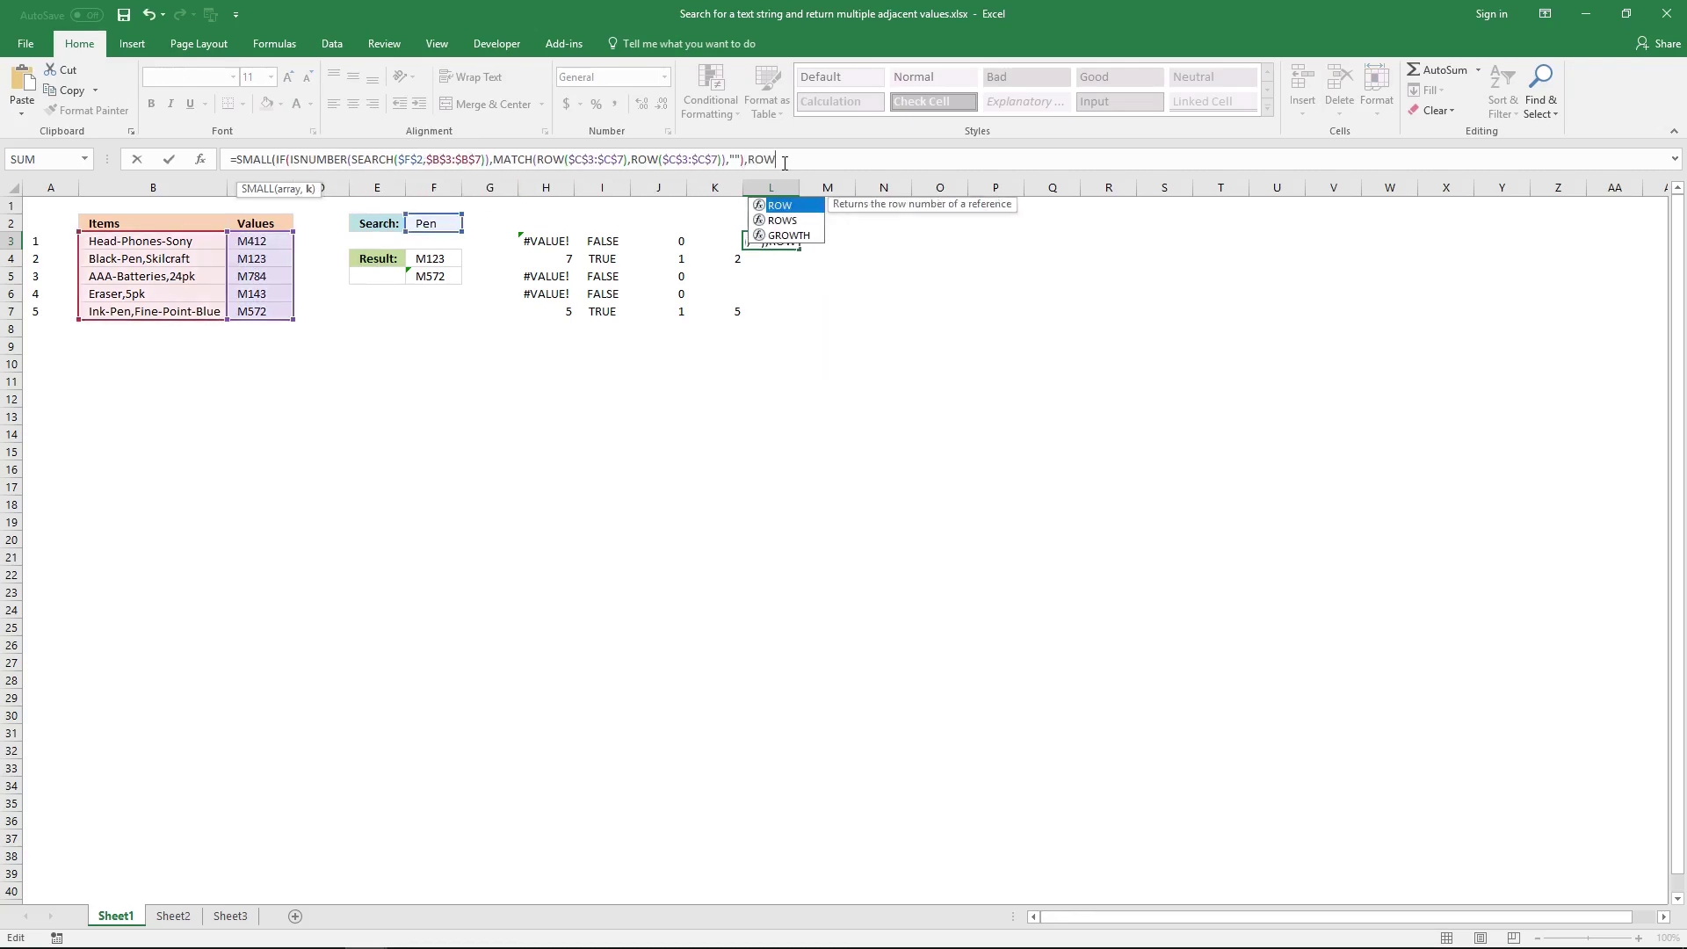
{"action": "type", "text": "S(A"}
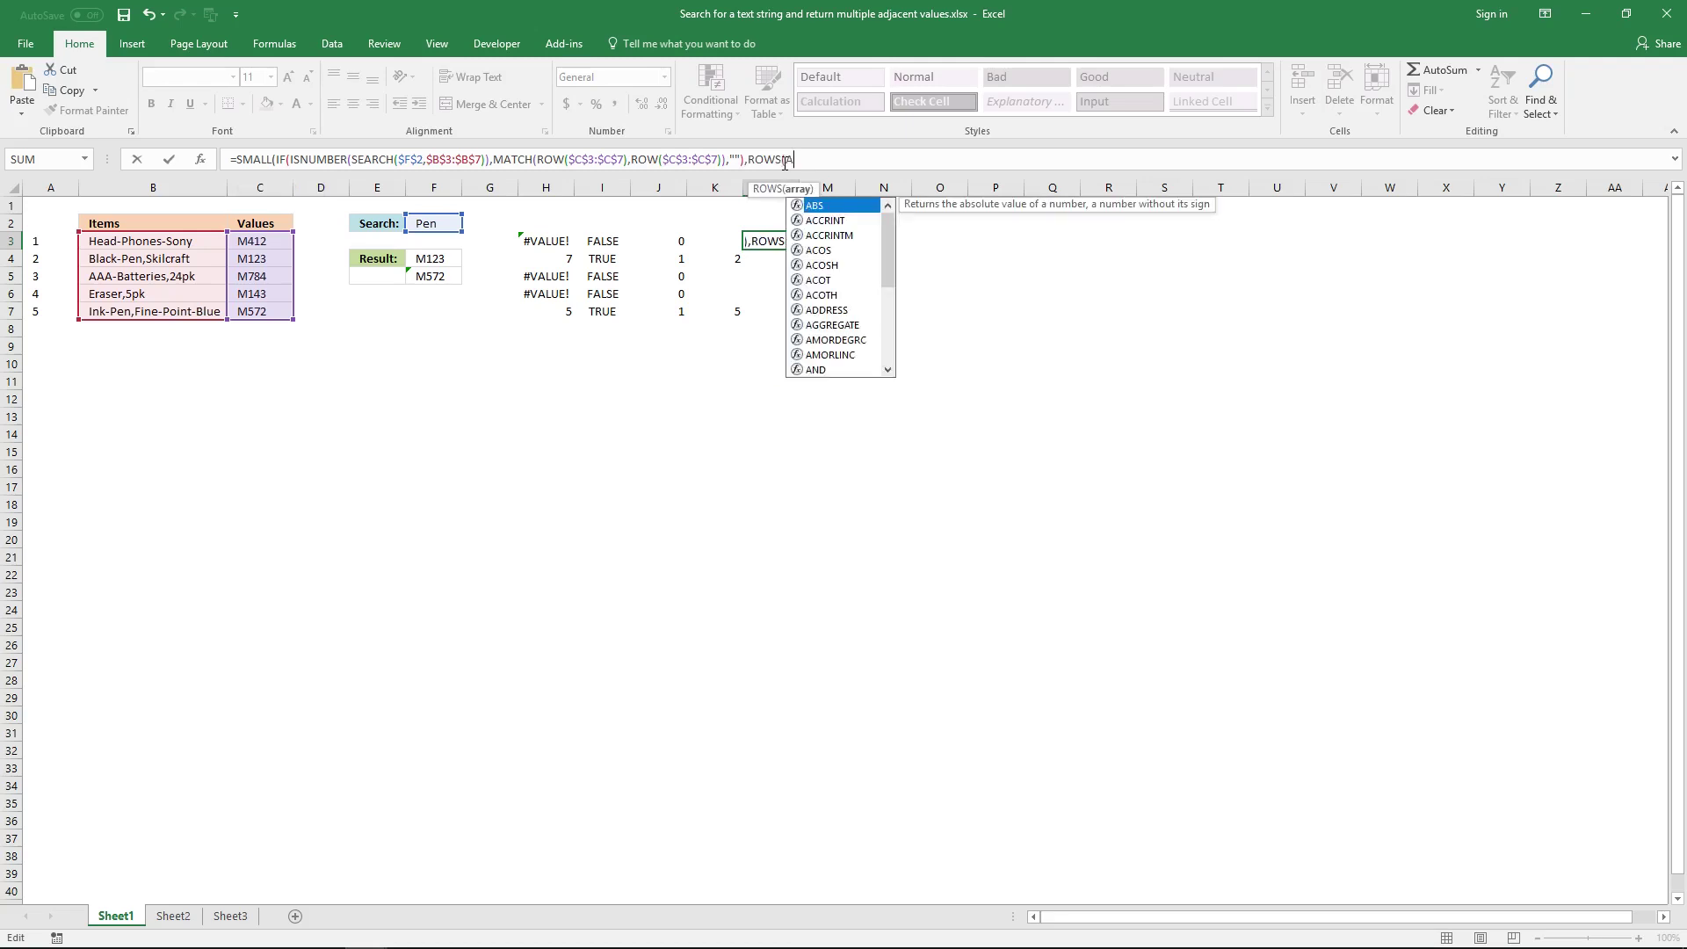
{"action": "type", "text": "1:"}
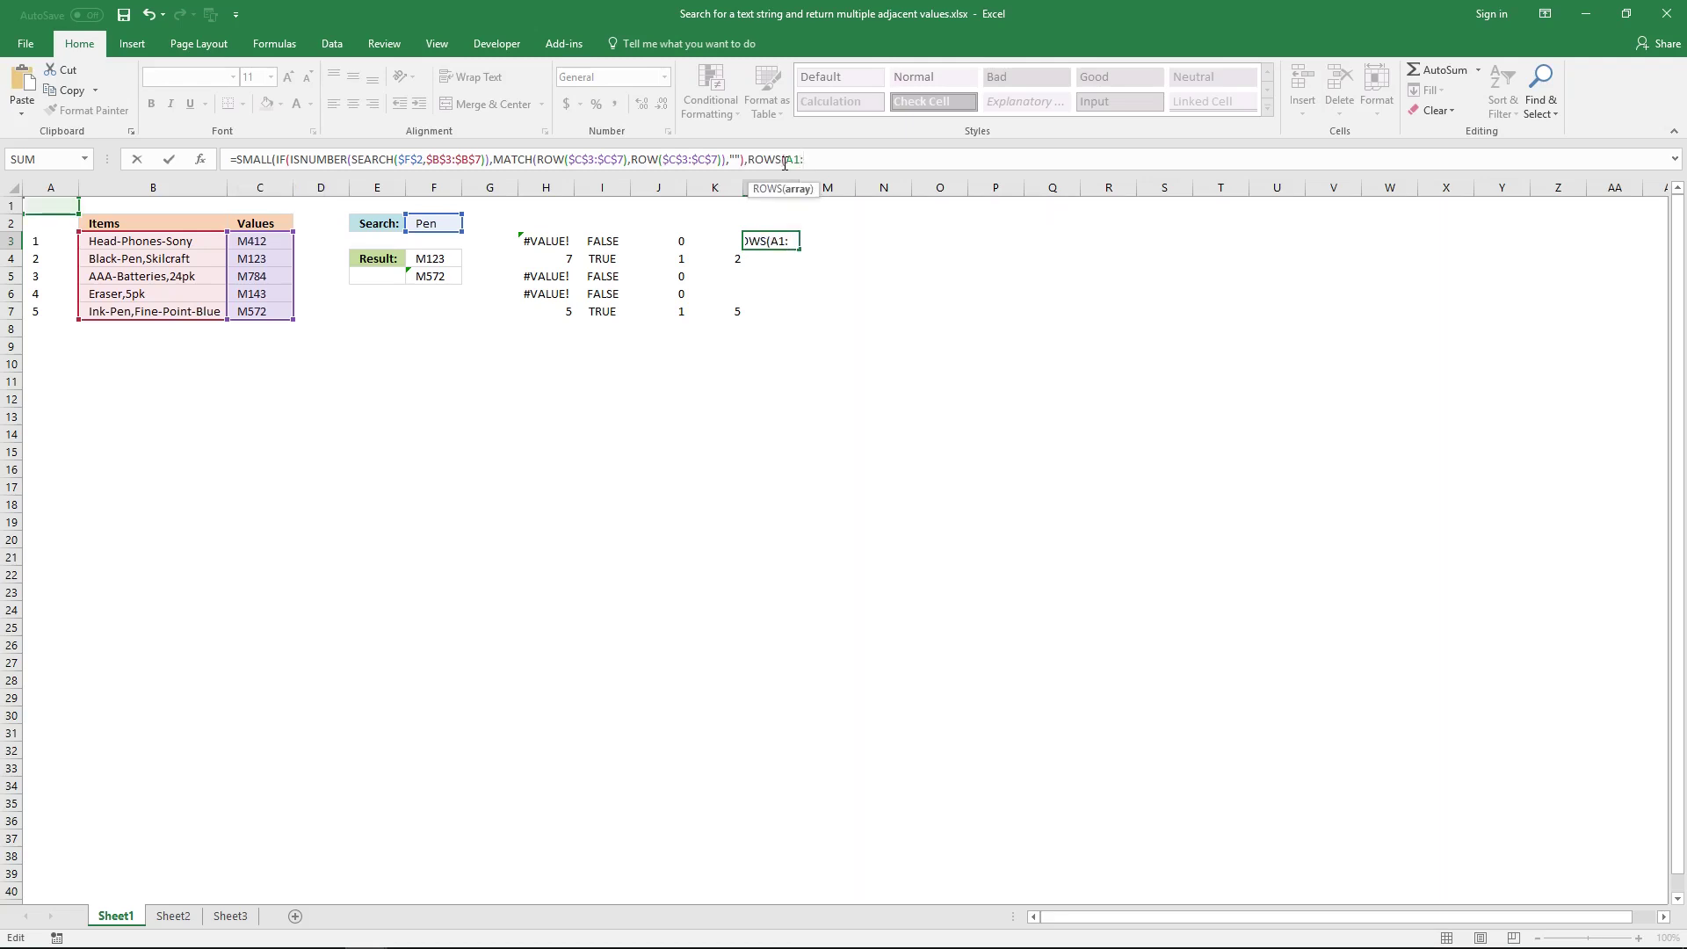
{"action": "type", "text": "A1)"}
{"action": "left_click", "coordinate": [793, 158]}
{"action": "key", "text": "F4"}
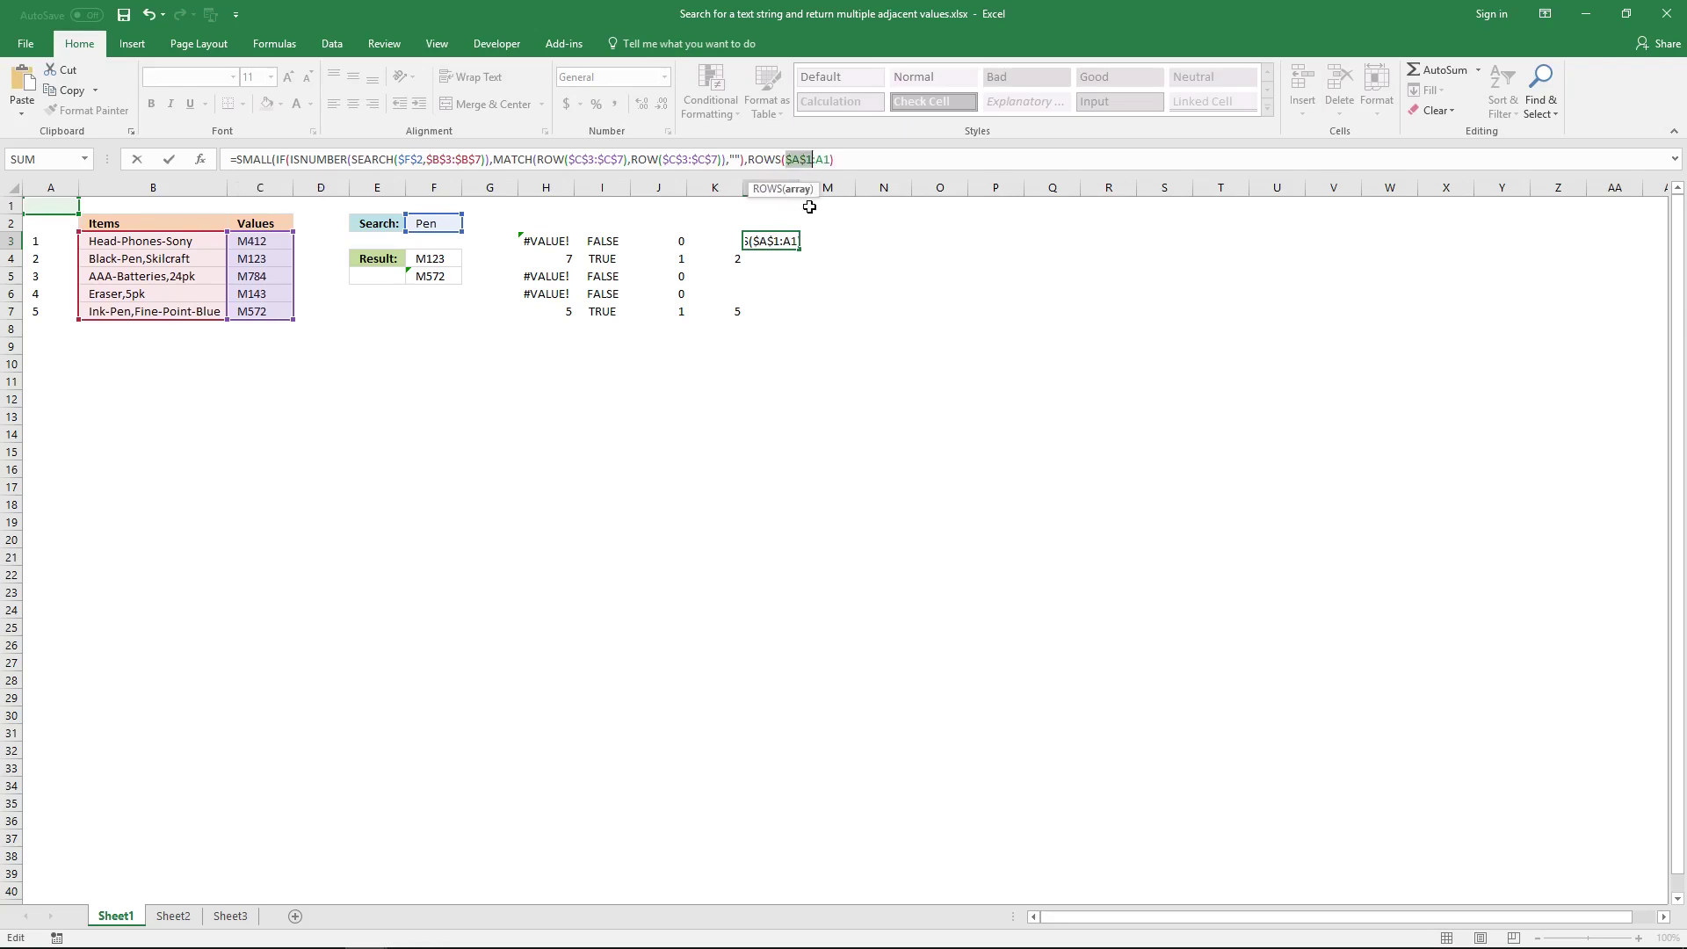
{"action": "left_click", "coordinate": [873, 159]}
{"action": "type", "text": ")"}
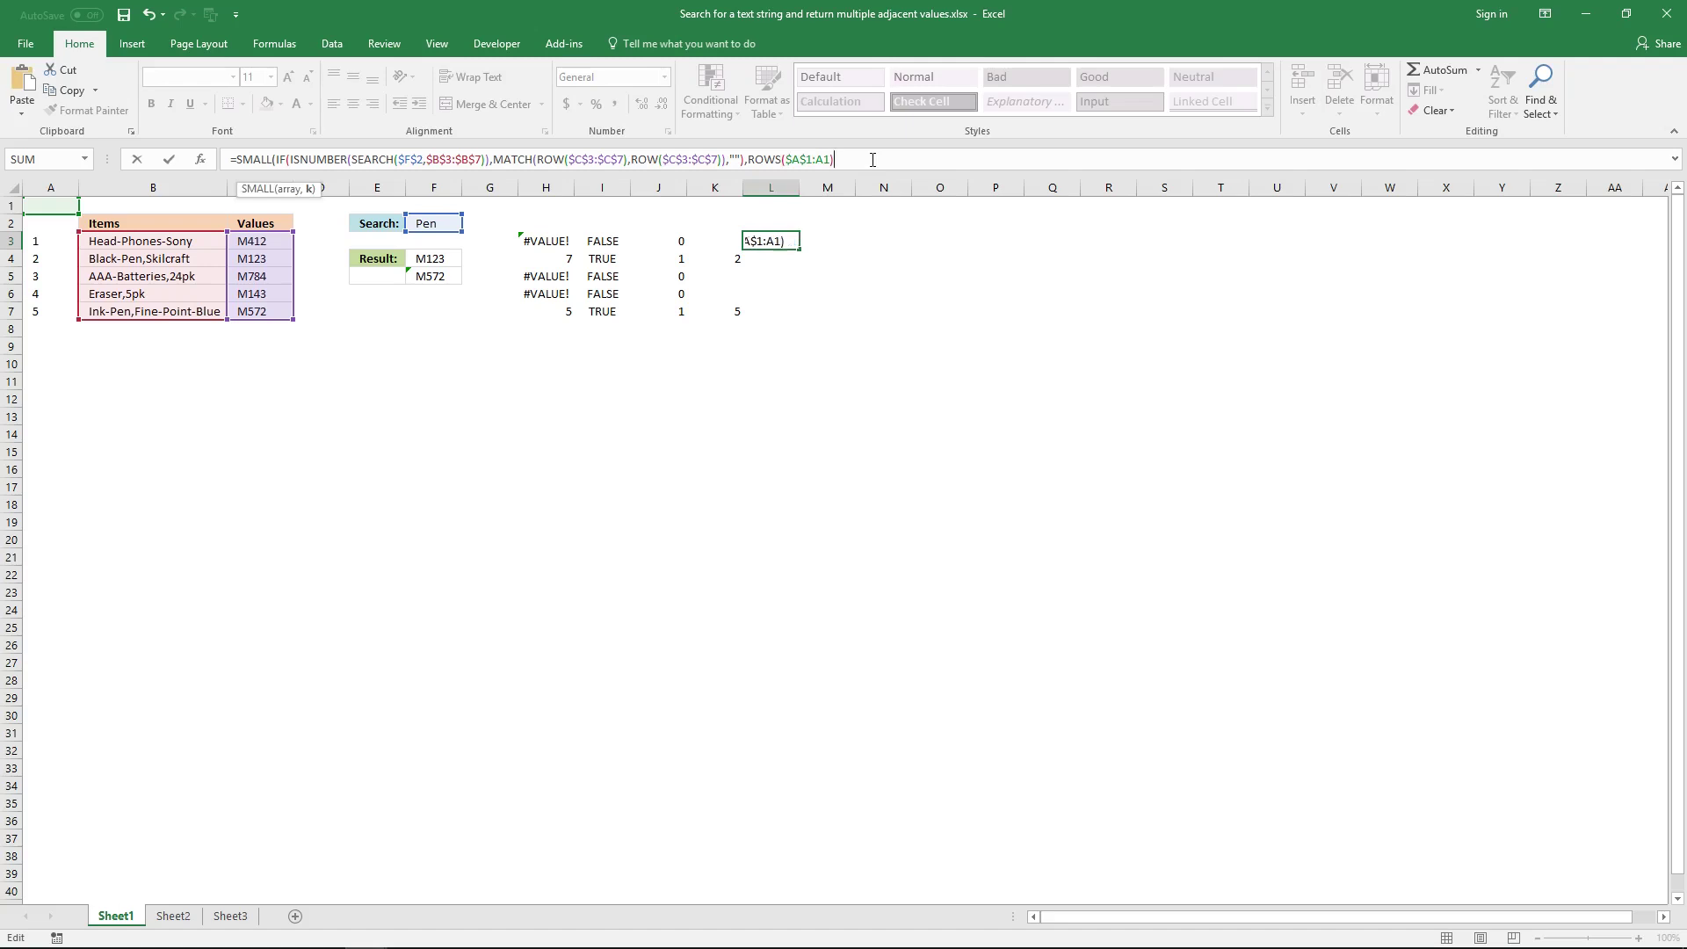
{"action": "type", "text": ")"}
{"action": "key", "text": "ctrl+shift+Return"}
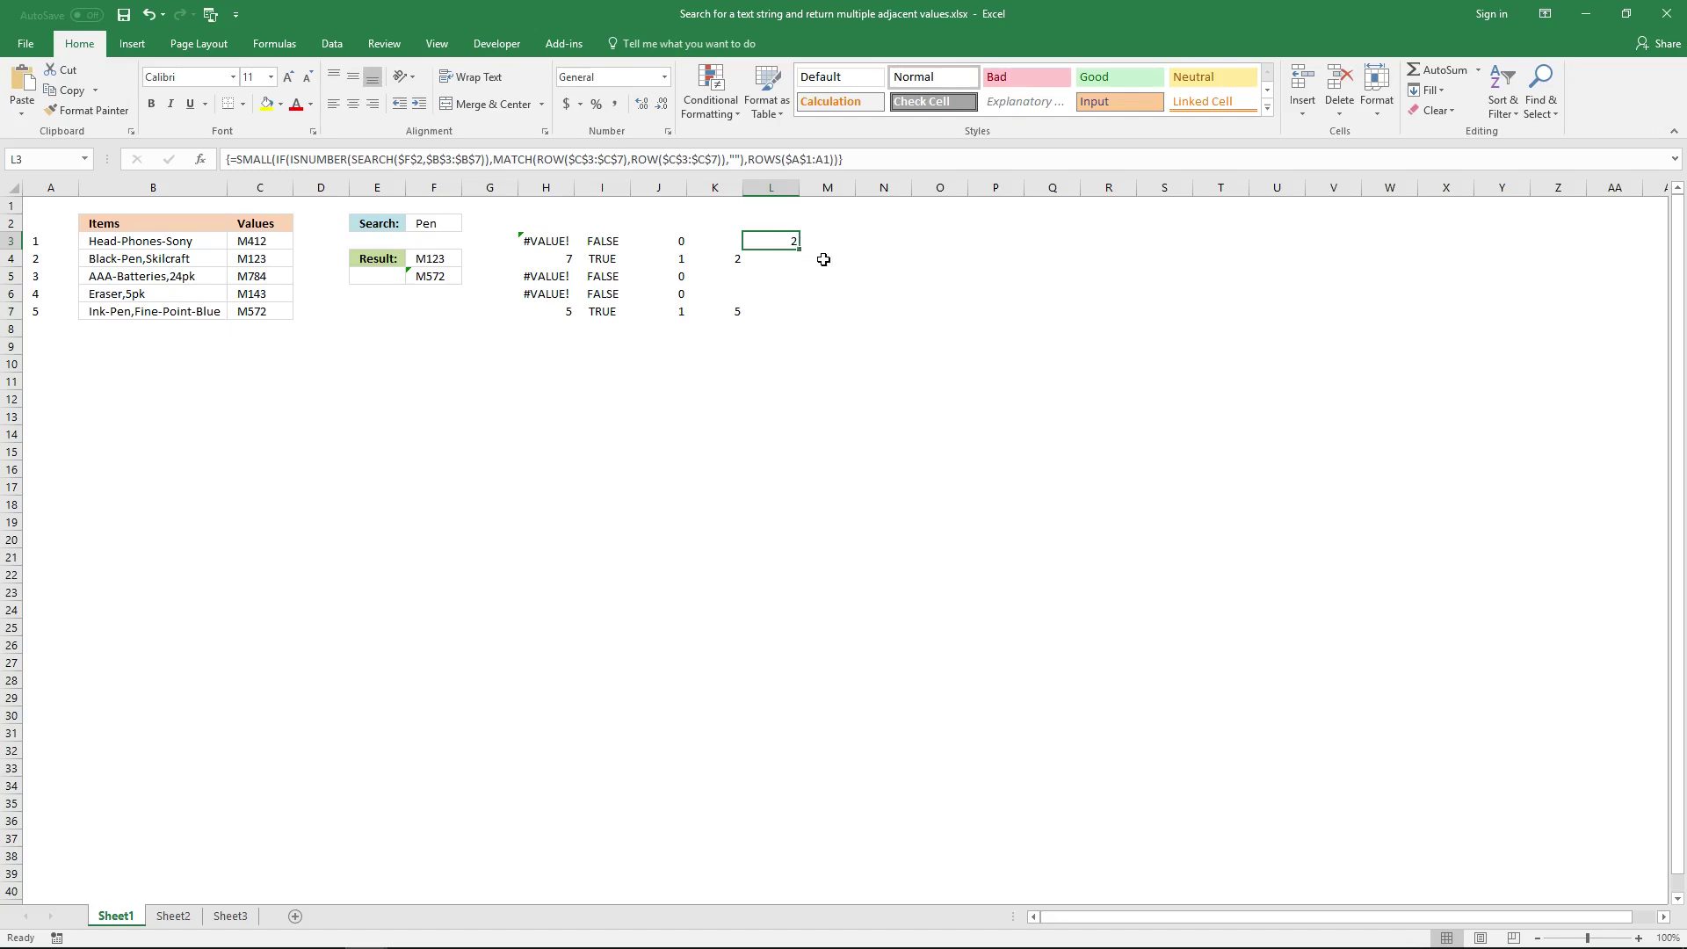
Try pasting a copy of the SMALL array formula from L3 into L4:L7, and undo the paste
{"action": "left_click_drag", "start_coordinate": [794, 233], "coordinate": [778, 309]}
{"action": "key", "text": "ctrl+c"}
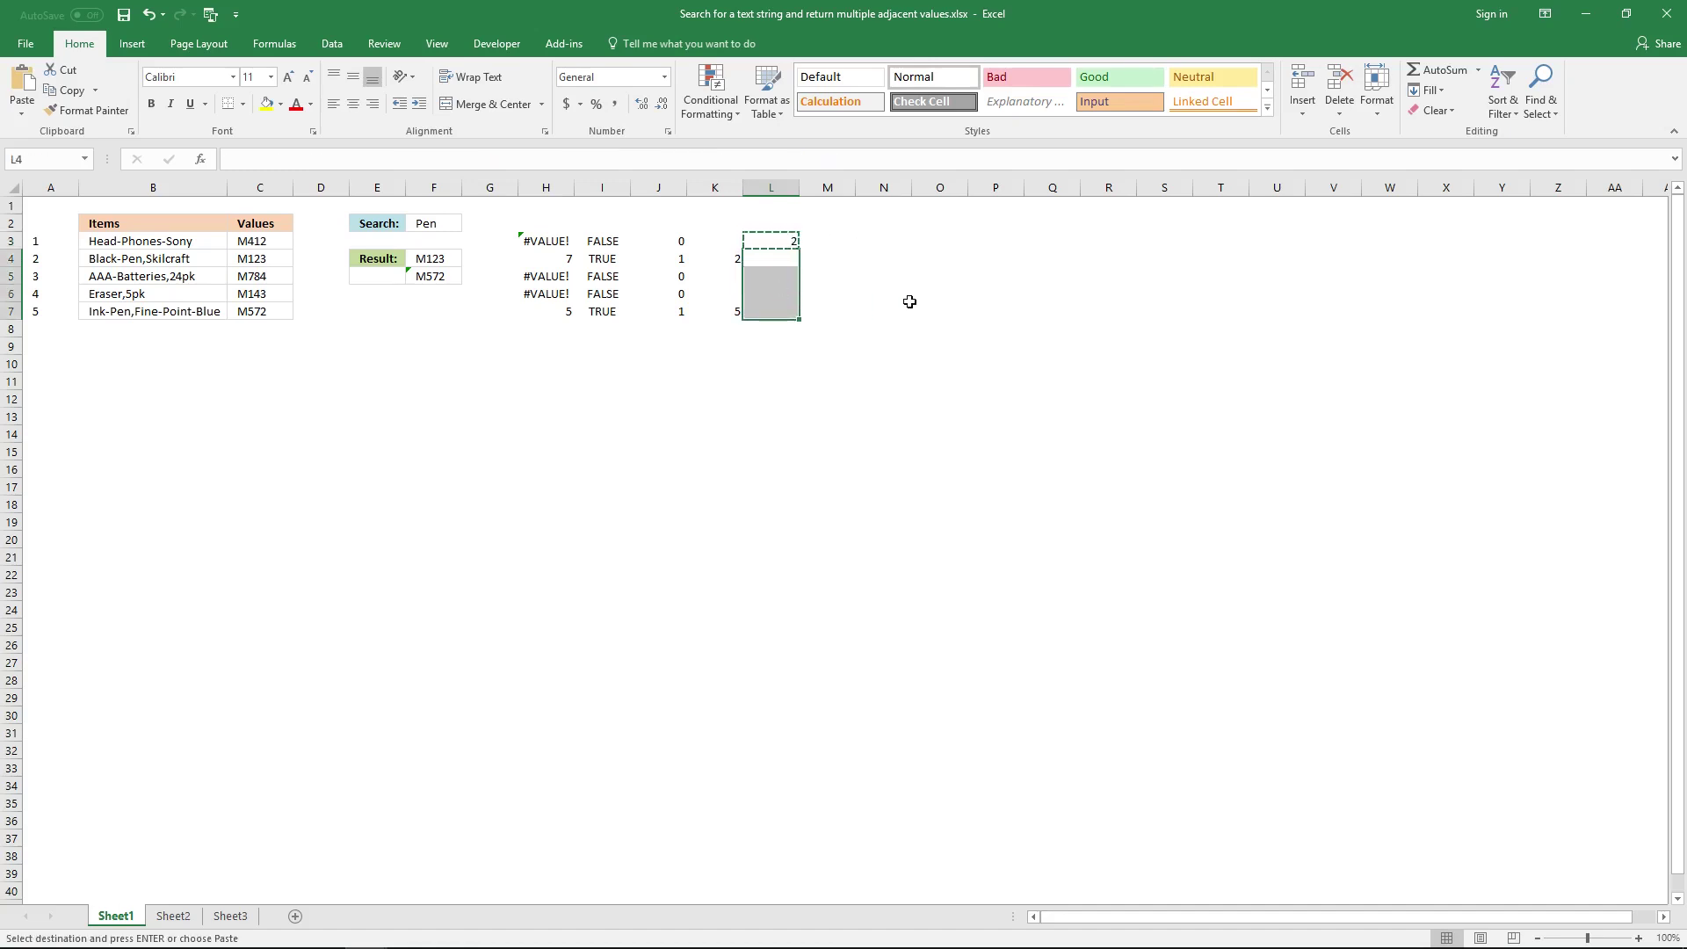
{"action": "key", "text": "ctrl+v"}
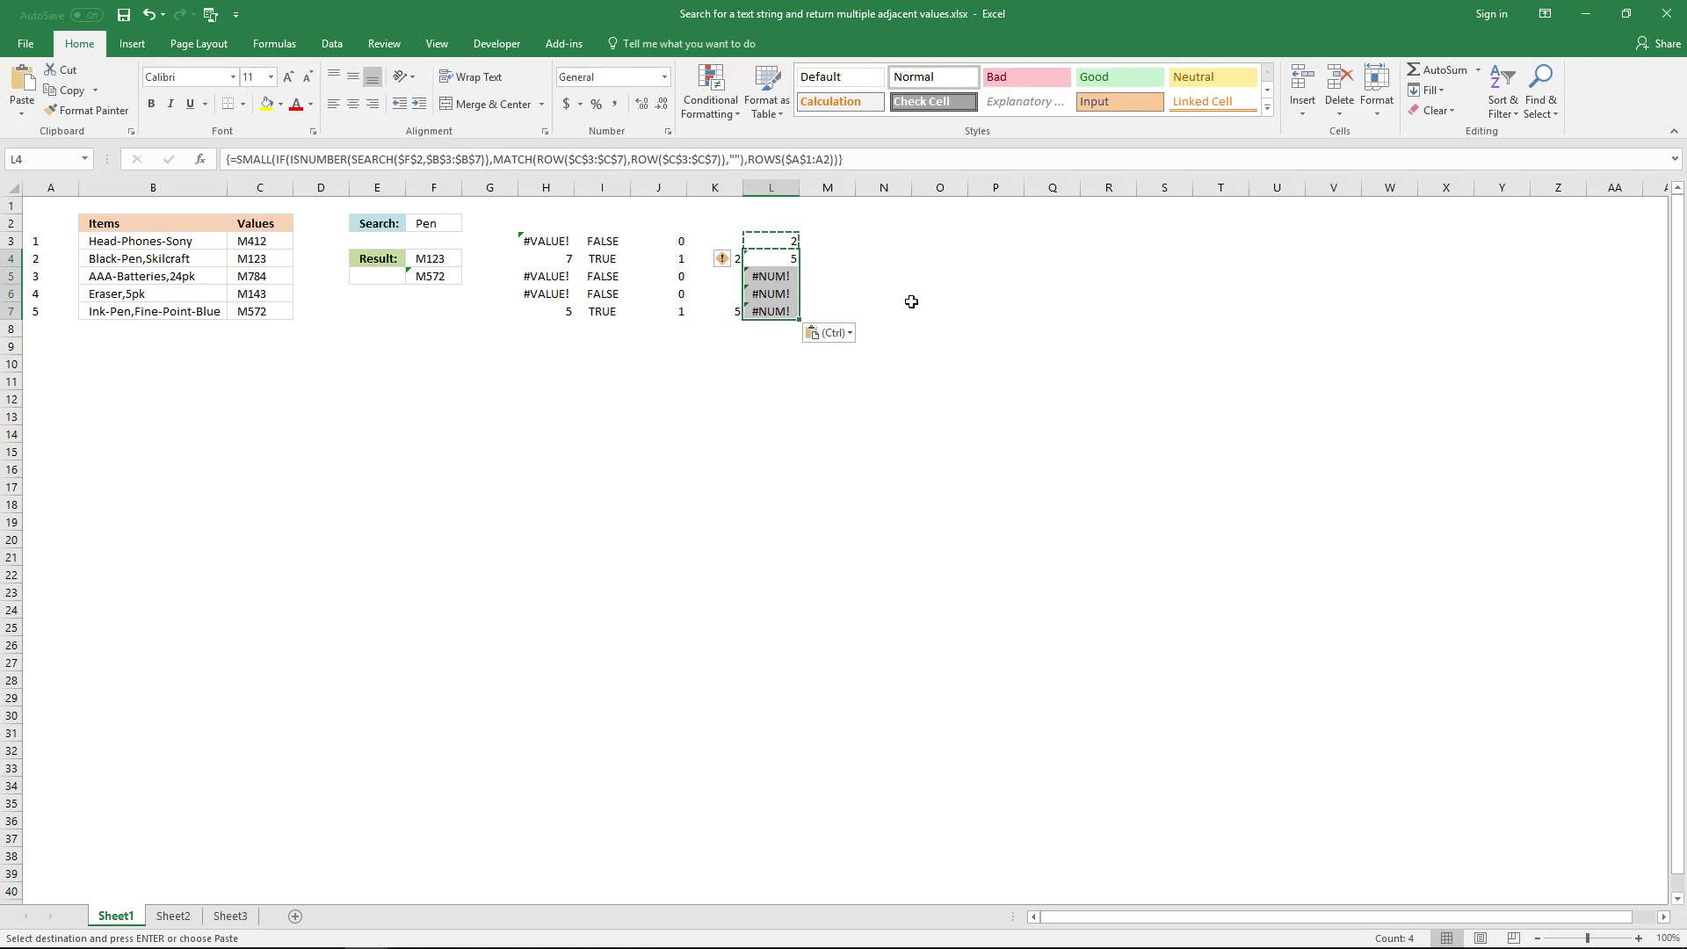
{"action": "key", "text": "ctrl+z"}
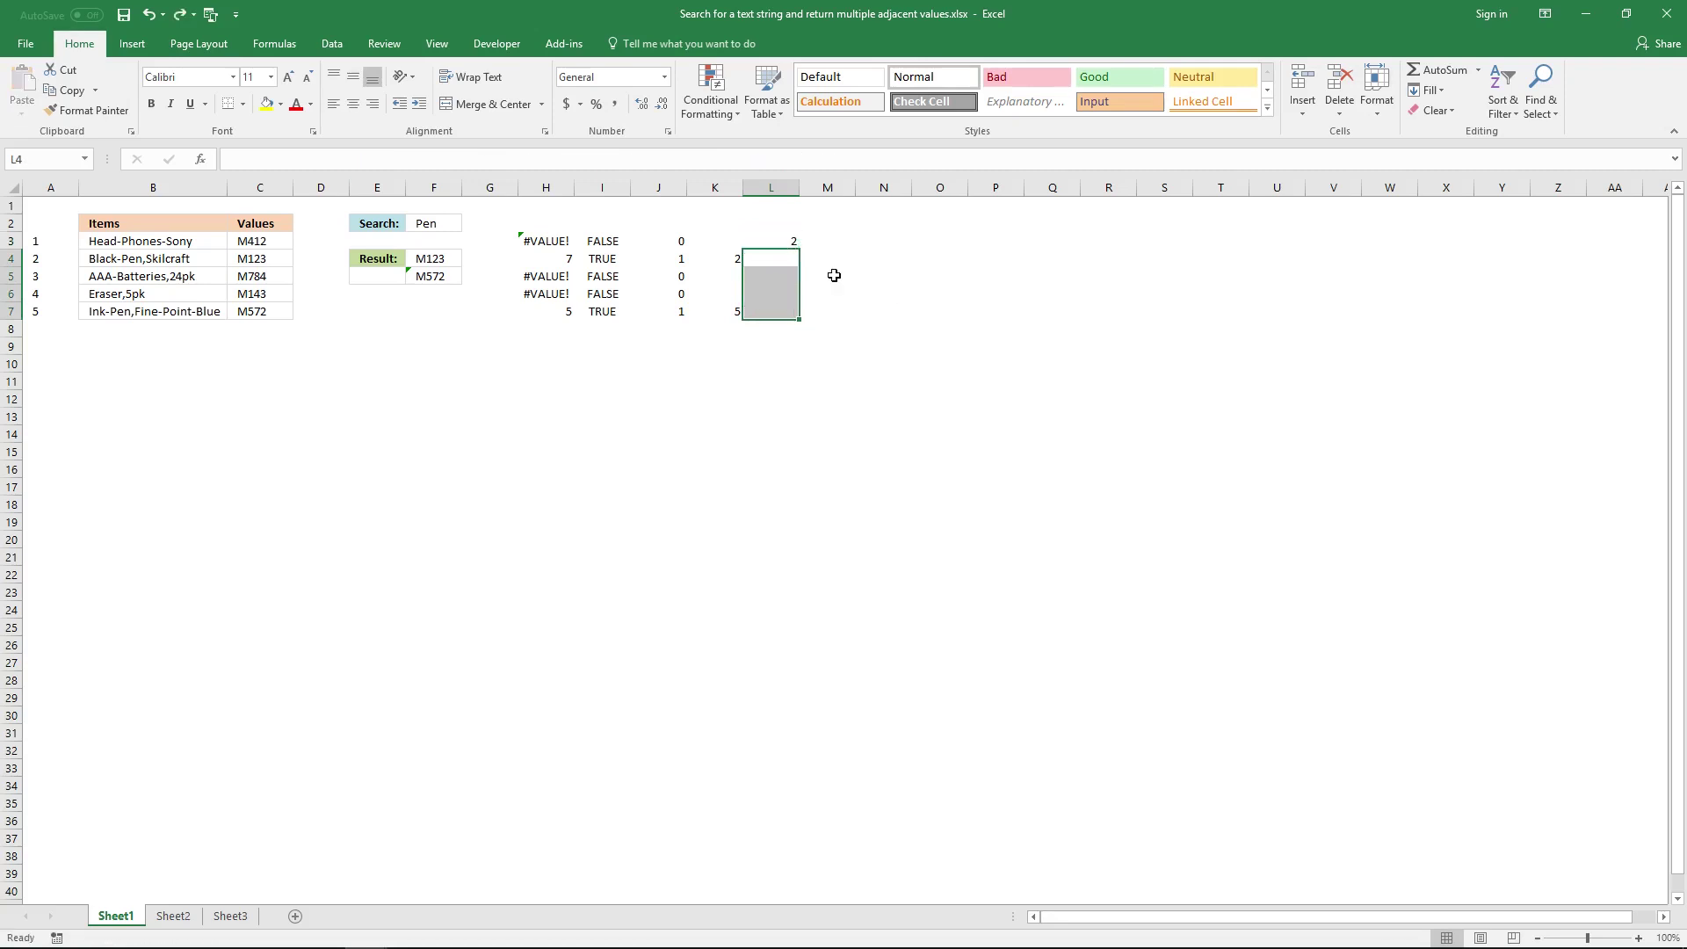
Fill the SMALL array formula from L3 down through L7
{"action": "left_click", "coordinate": [787, 240]}
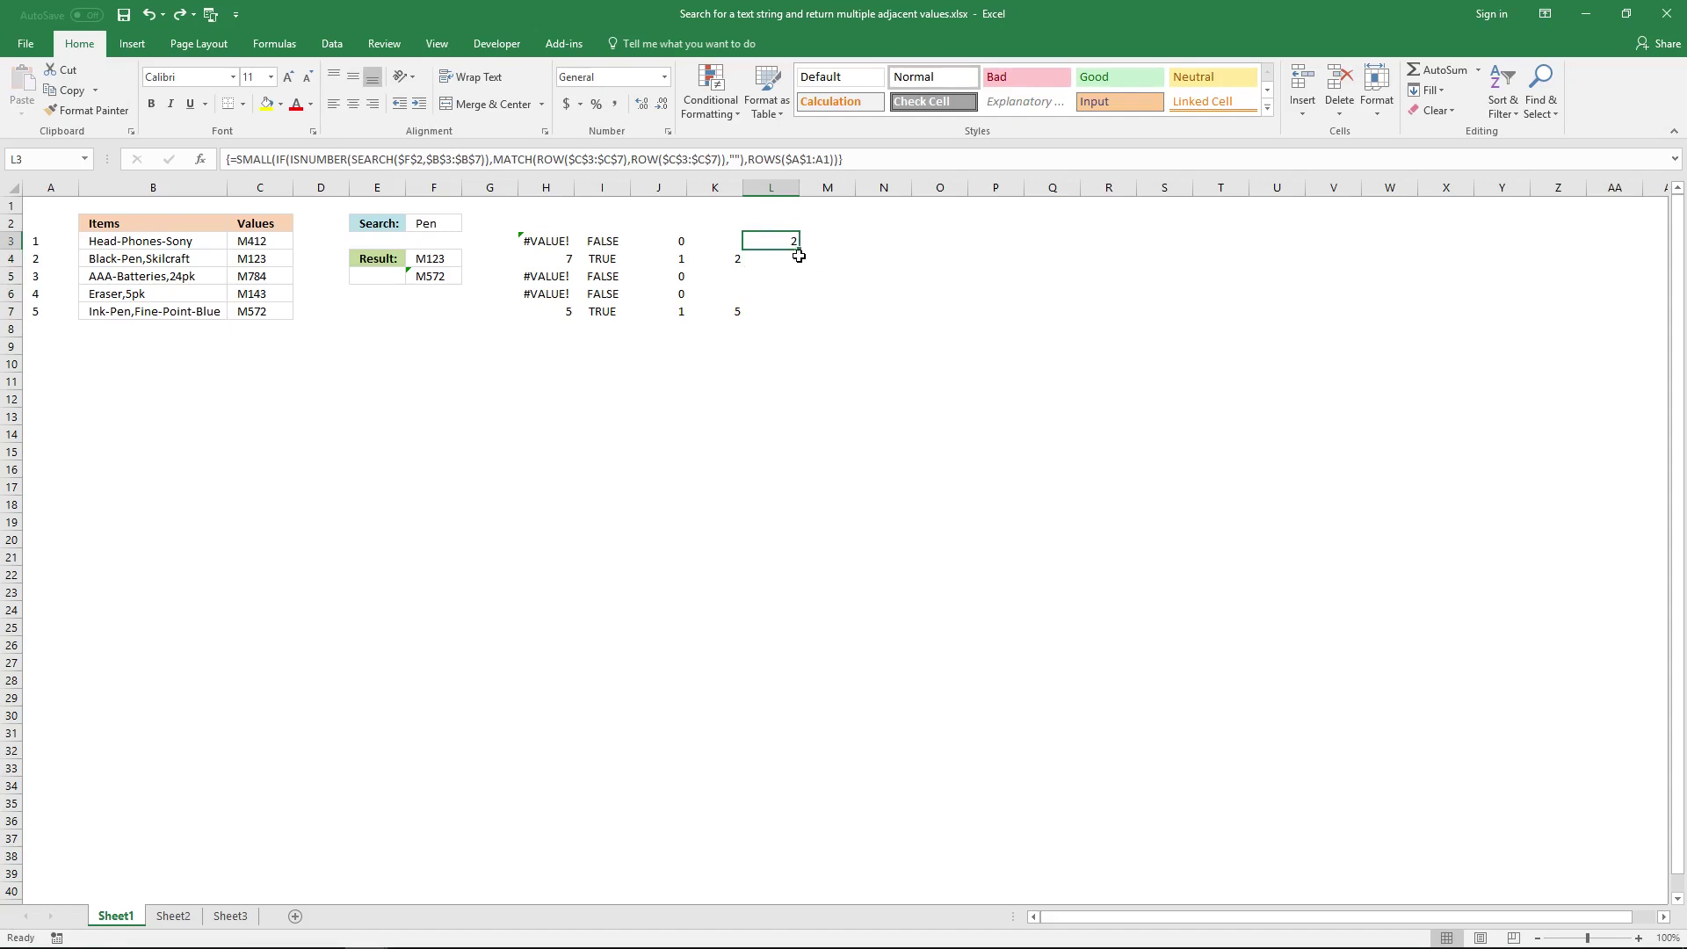
{"action": "left_click_drag", "start_coordinate": [799, 250], "coordinate": [799, 251]}
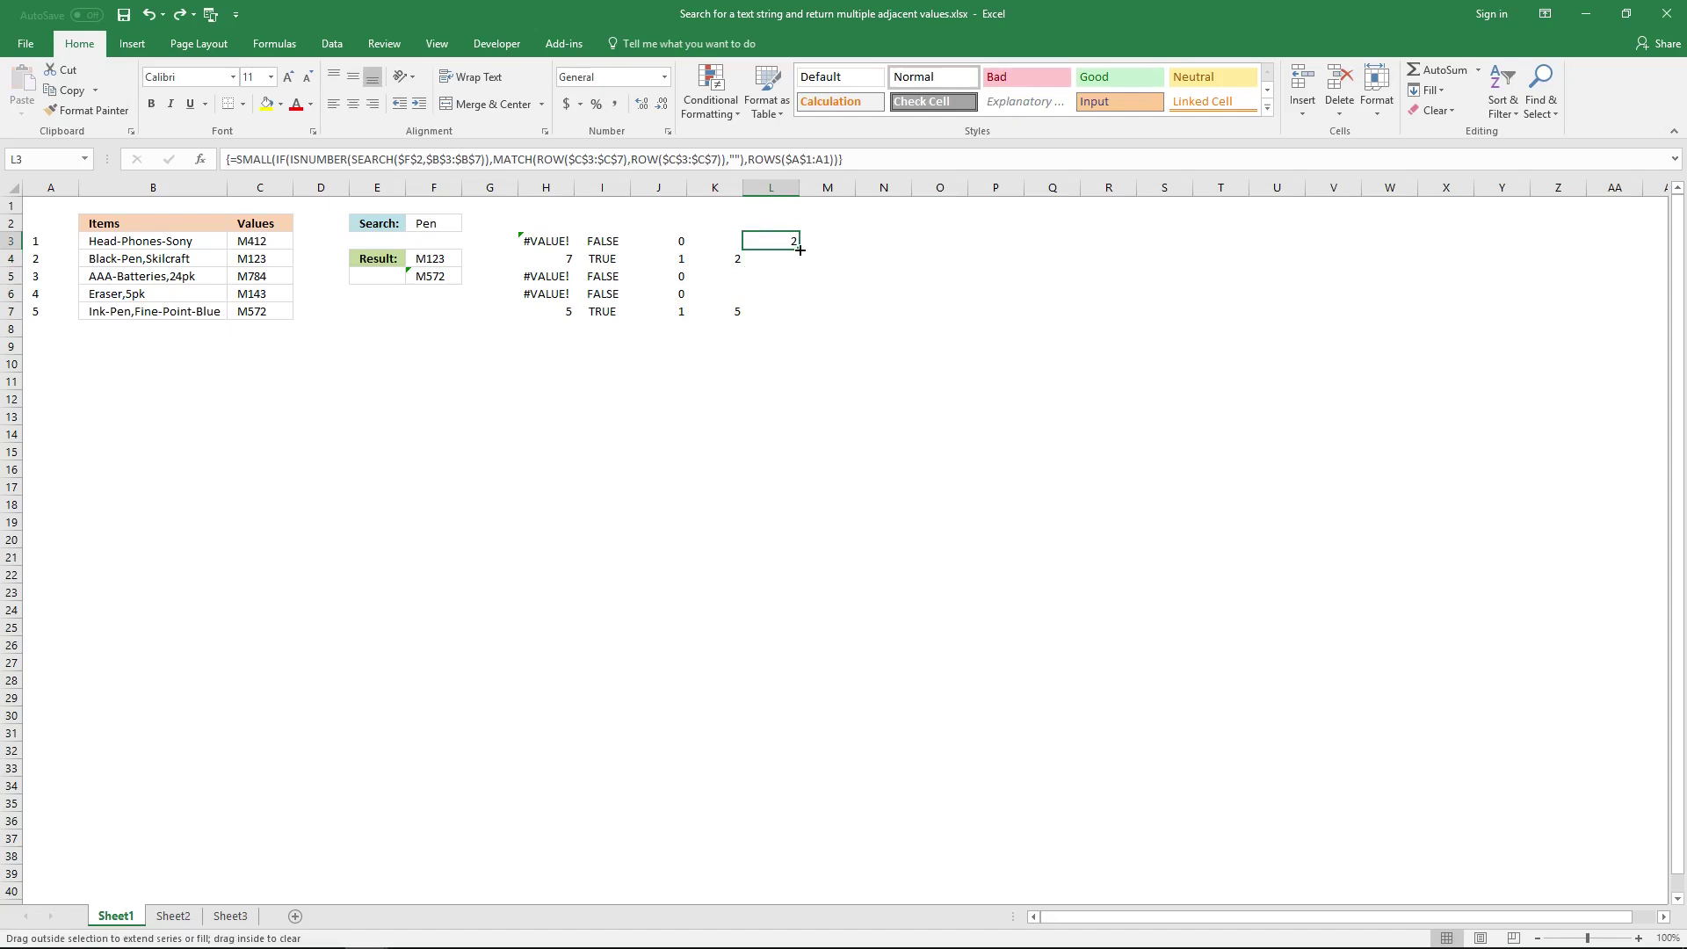
{"action": "left_click_drag", "start_coordinate": [800, 248], "coordinate": [803, 316]}
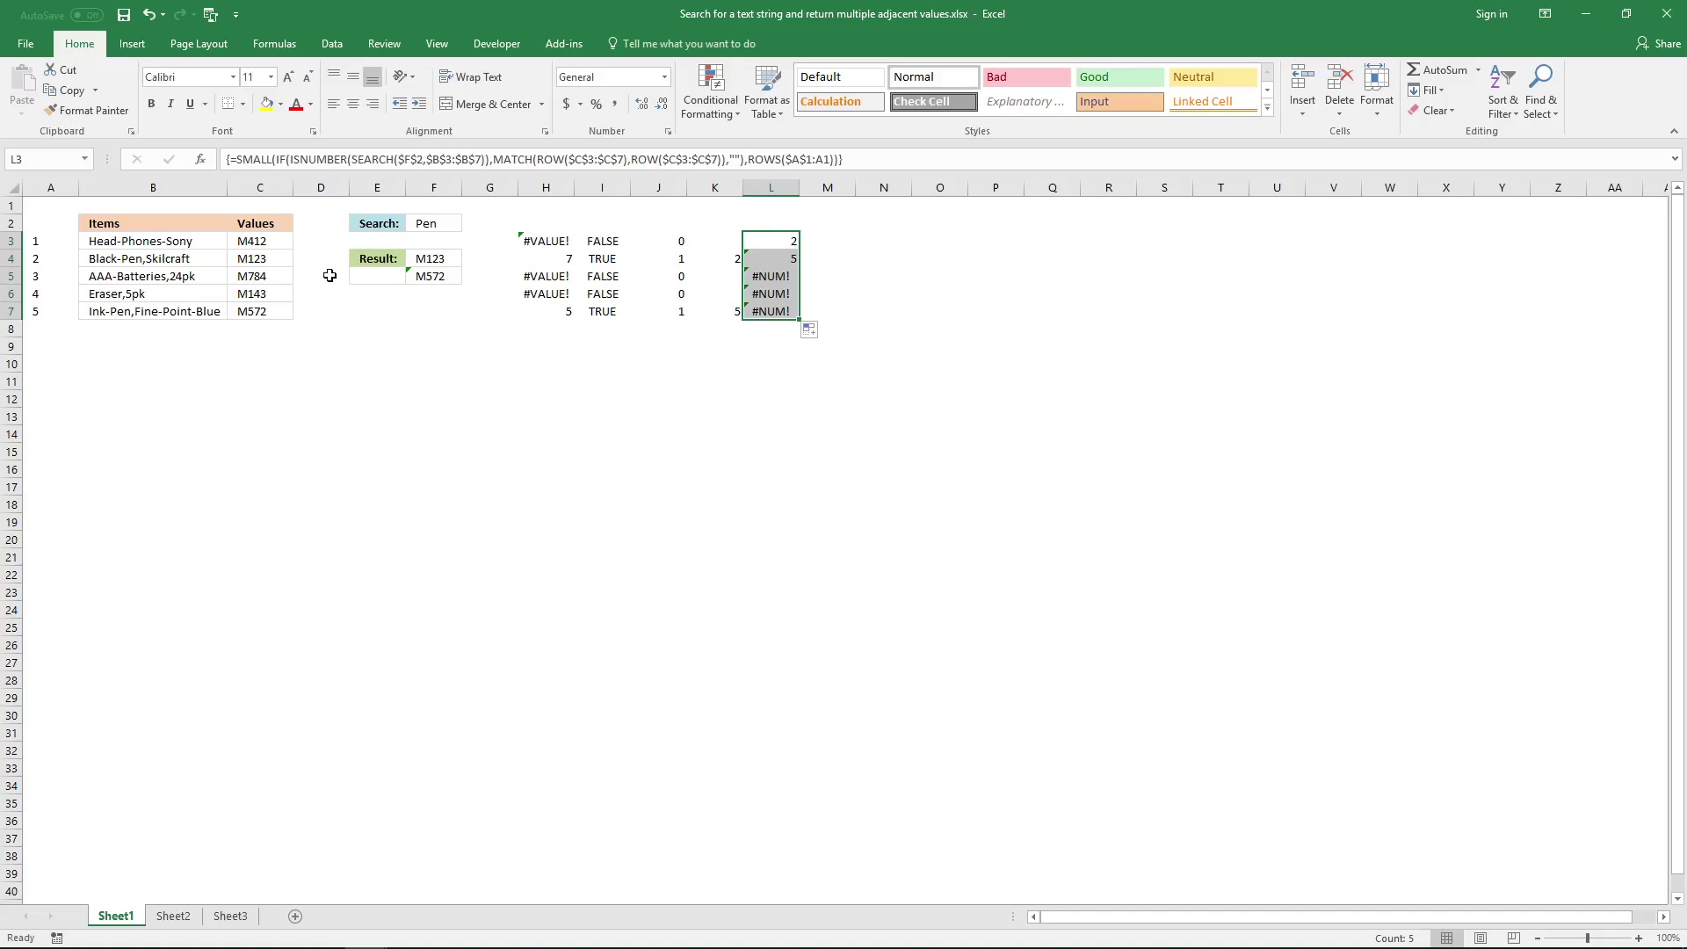
Start an INDEX formula in M3 with the absolute range $C$3:$C$7 as its array, storing the incomplete formula as text with a leading apostrophe
{"action": "left_click_drag", "start_coordinate": [275, 245], "coordinate": [266, 315]}
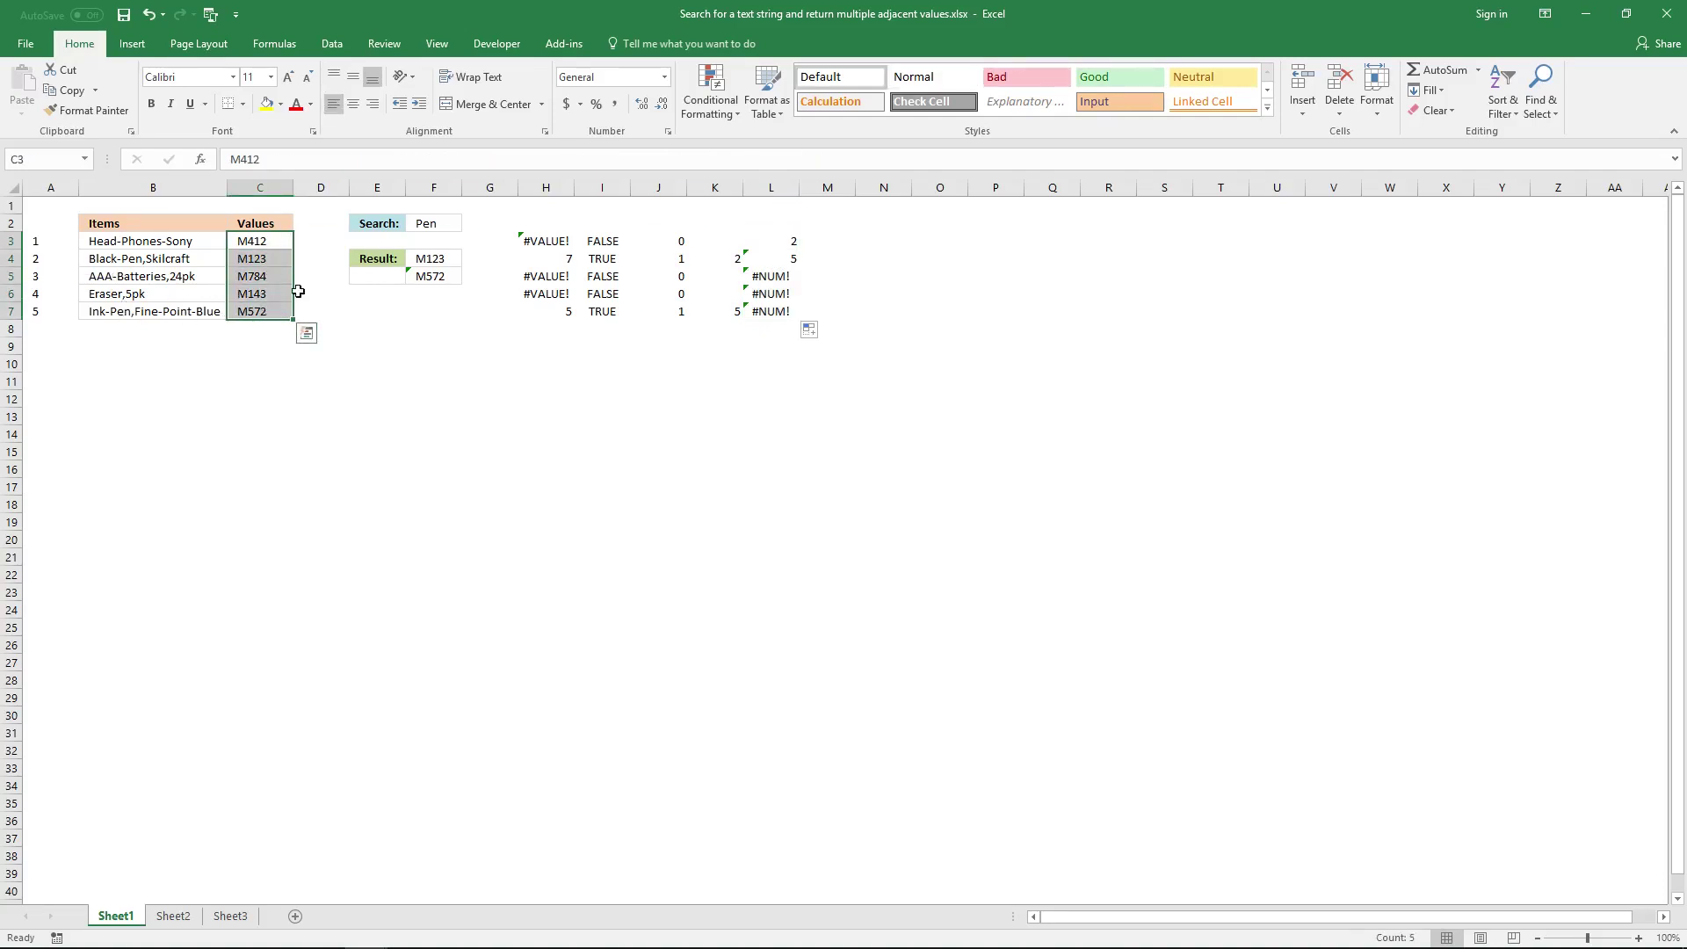
{"action": "left_click", "coordinate": [833, 238]}
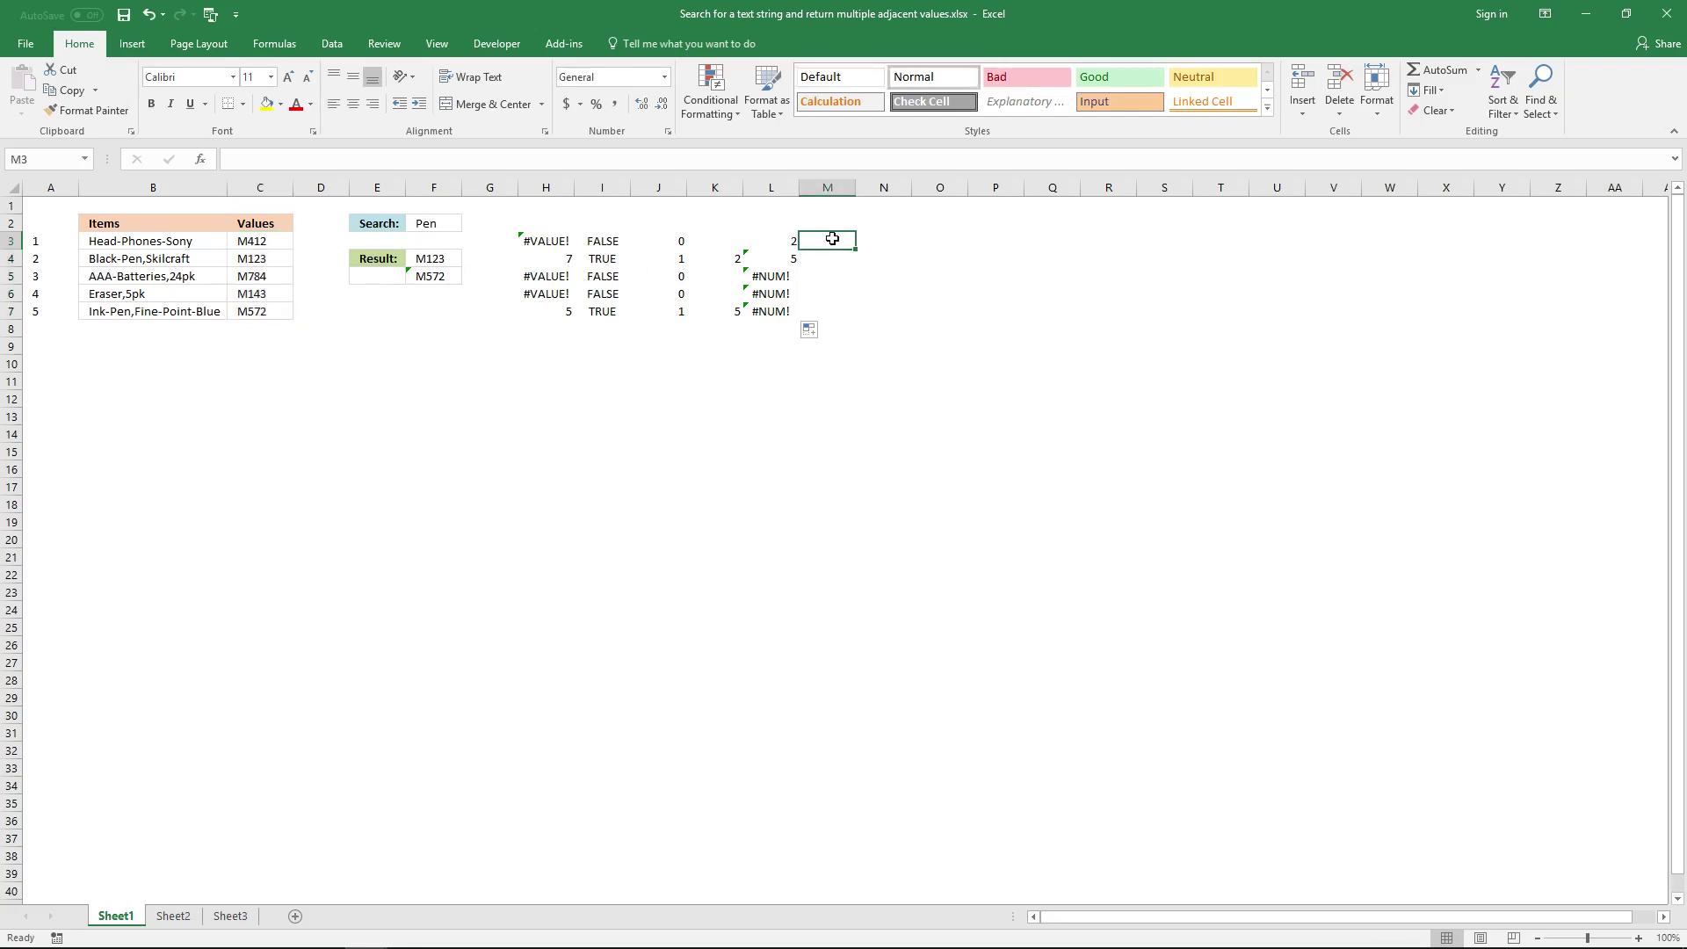
{"action": "type", "text": "=INDEX("}
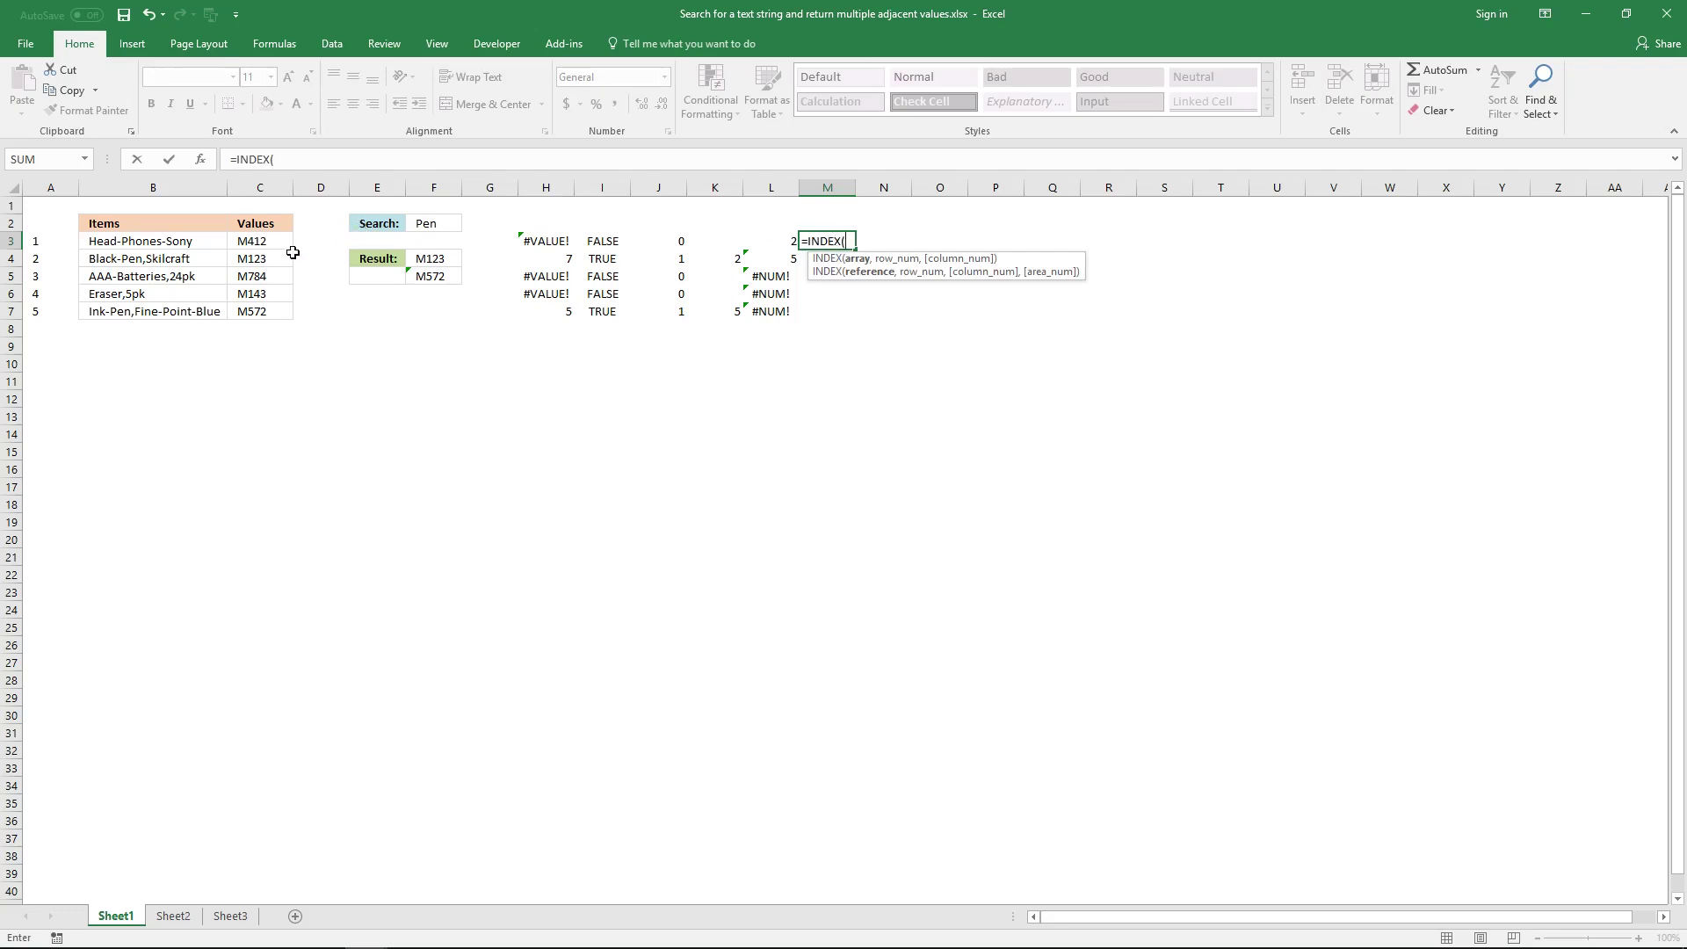
{"action": "left_click_drag", "start_coordinate": [273, 242], "coordinate": [273, 309]}
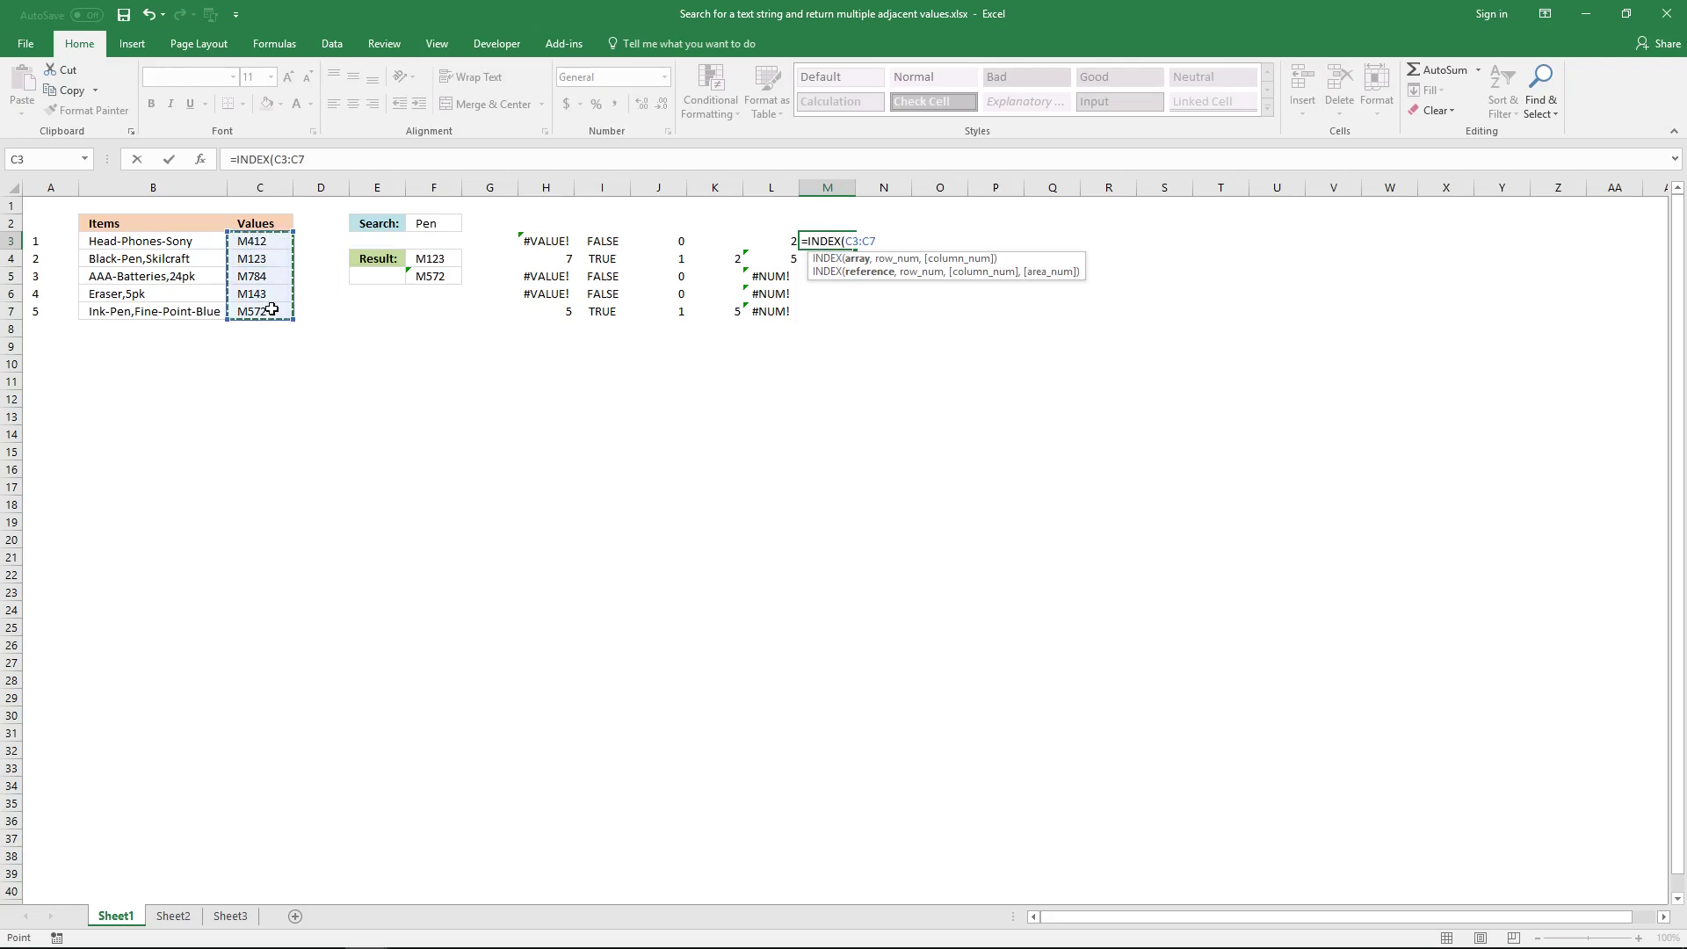
{"action": "key", "text": "F4"}
{"action": "type", "text": ","}
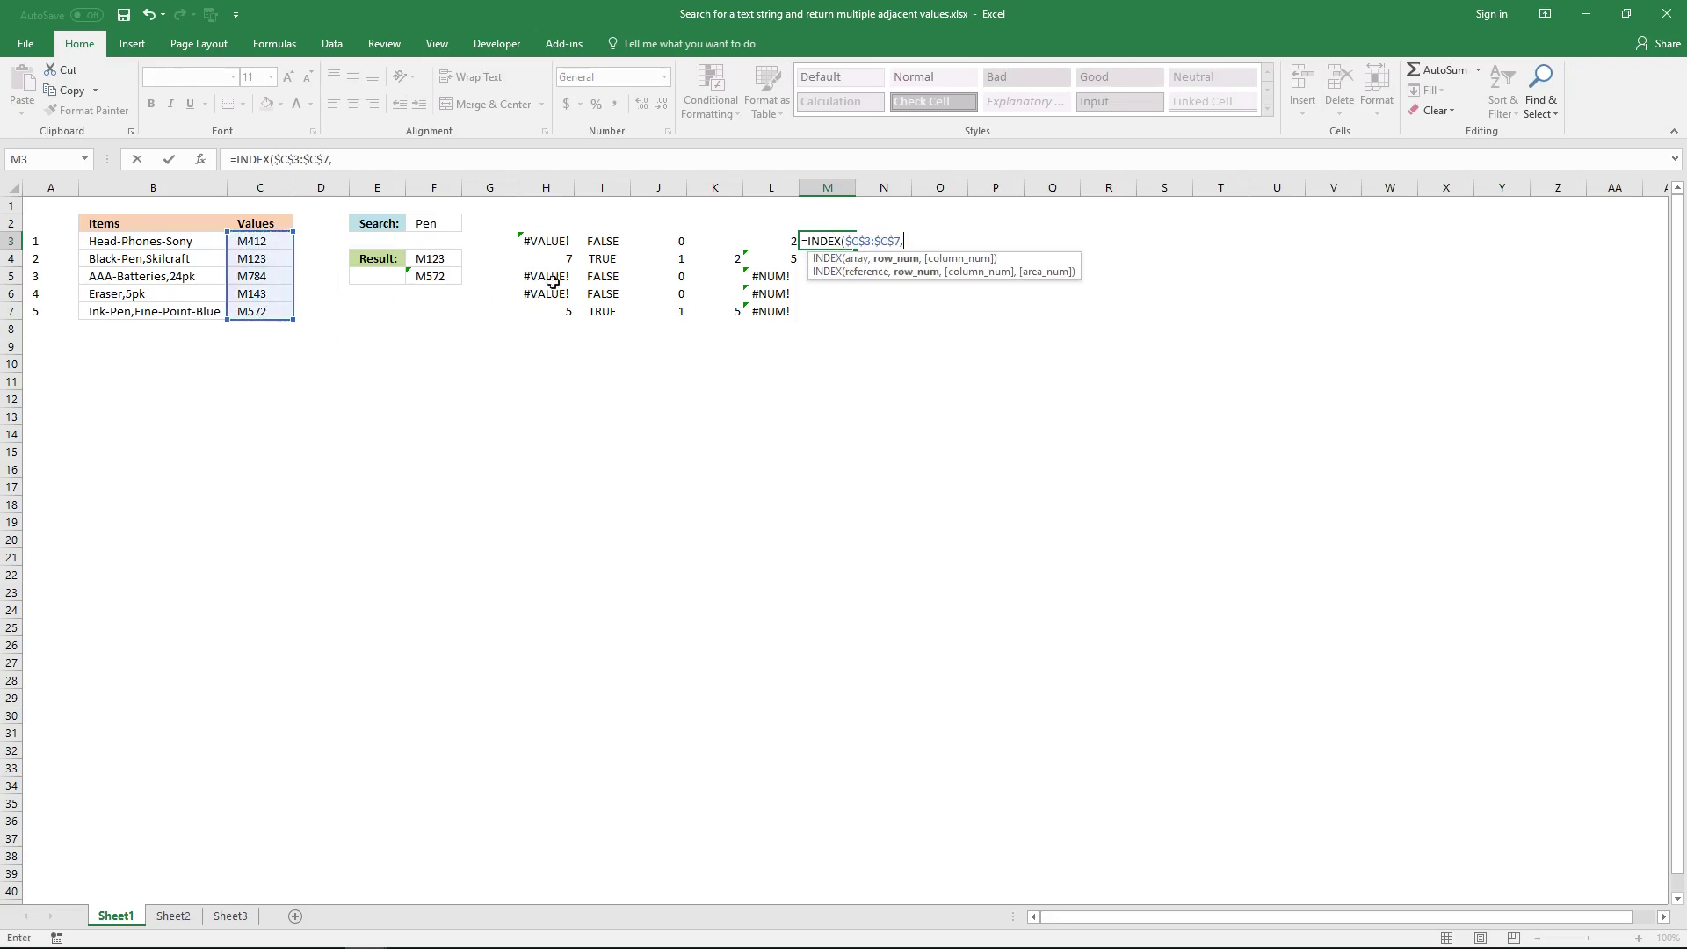
{"action": "left_click", "coordinate": [230, 159]}
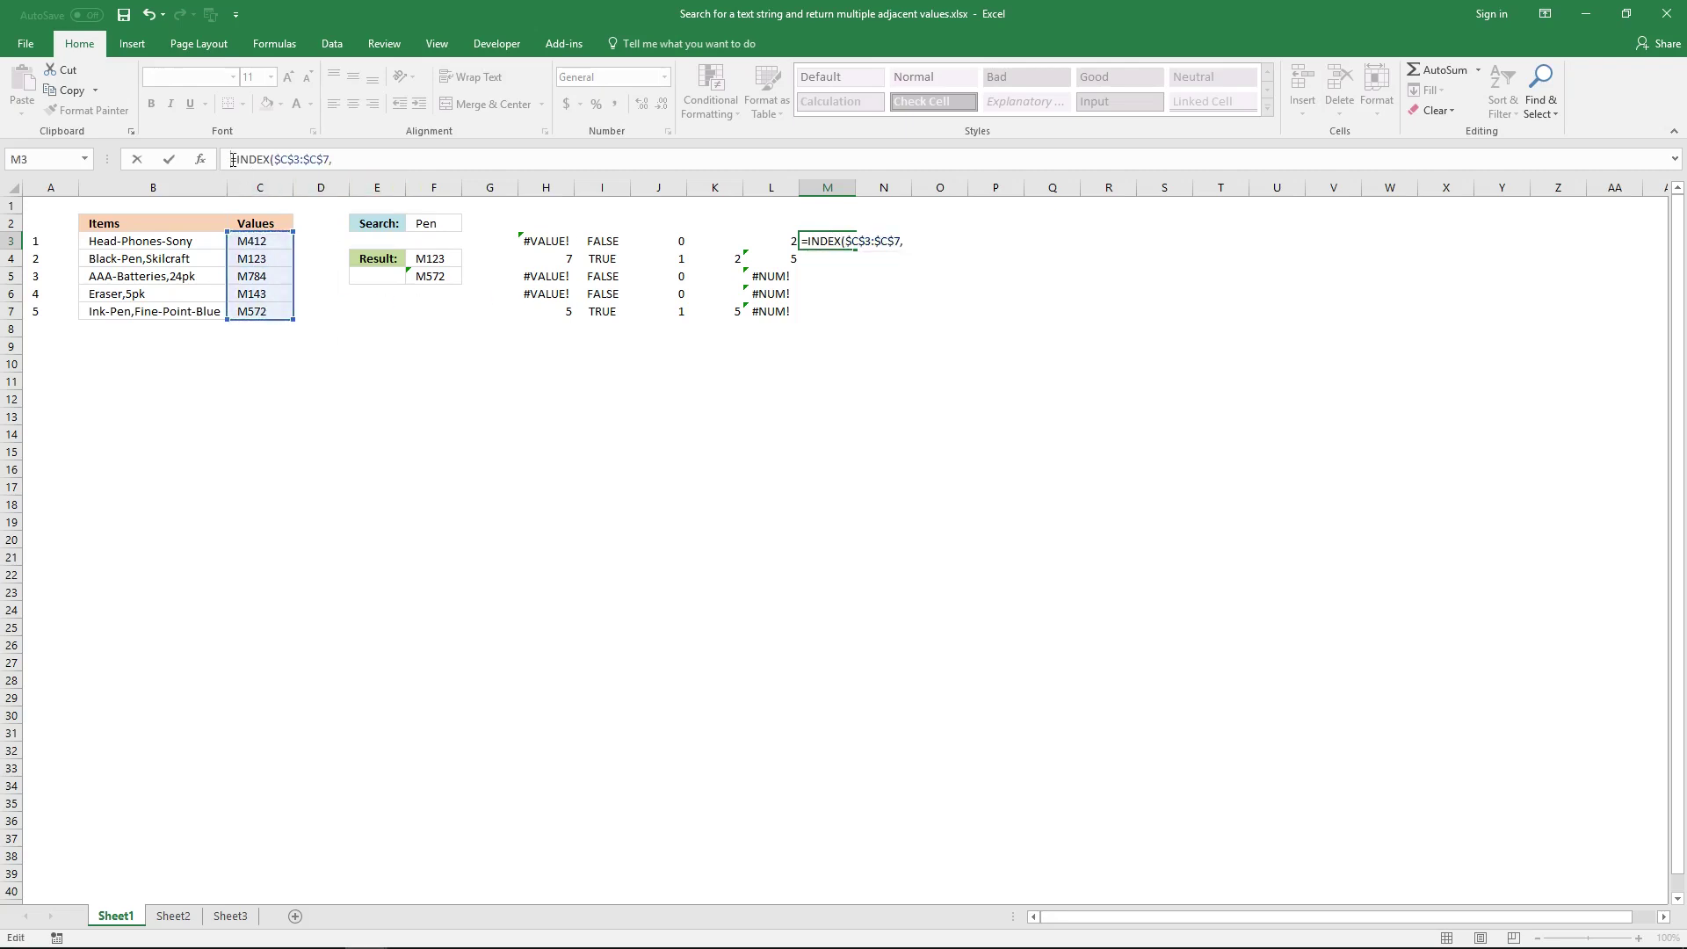
{"action": "type", "text": "'"}
{"action": "key", "text": "Return"}
Copy the SMALL expression from cell L3, without its equals sign, leaving the cell unchanged
{"action": "left_click", "coordinate": [771, 241]}
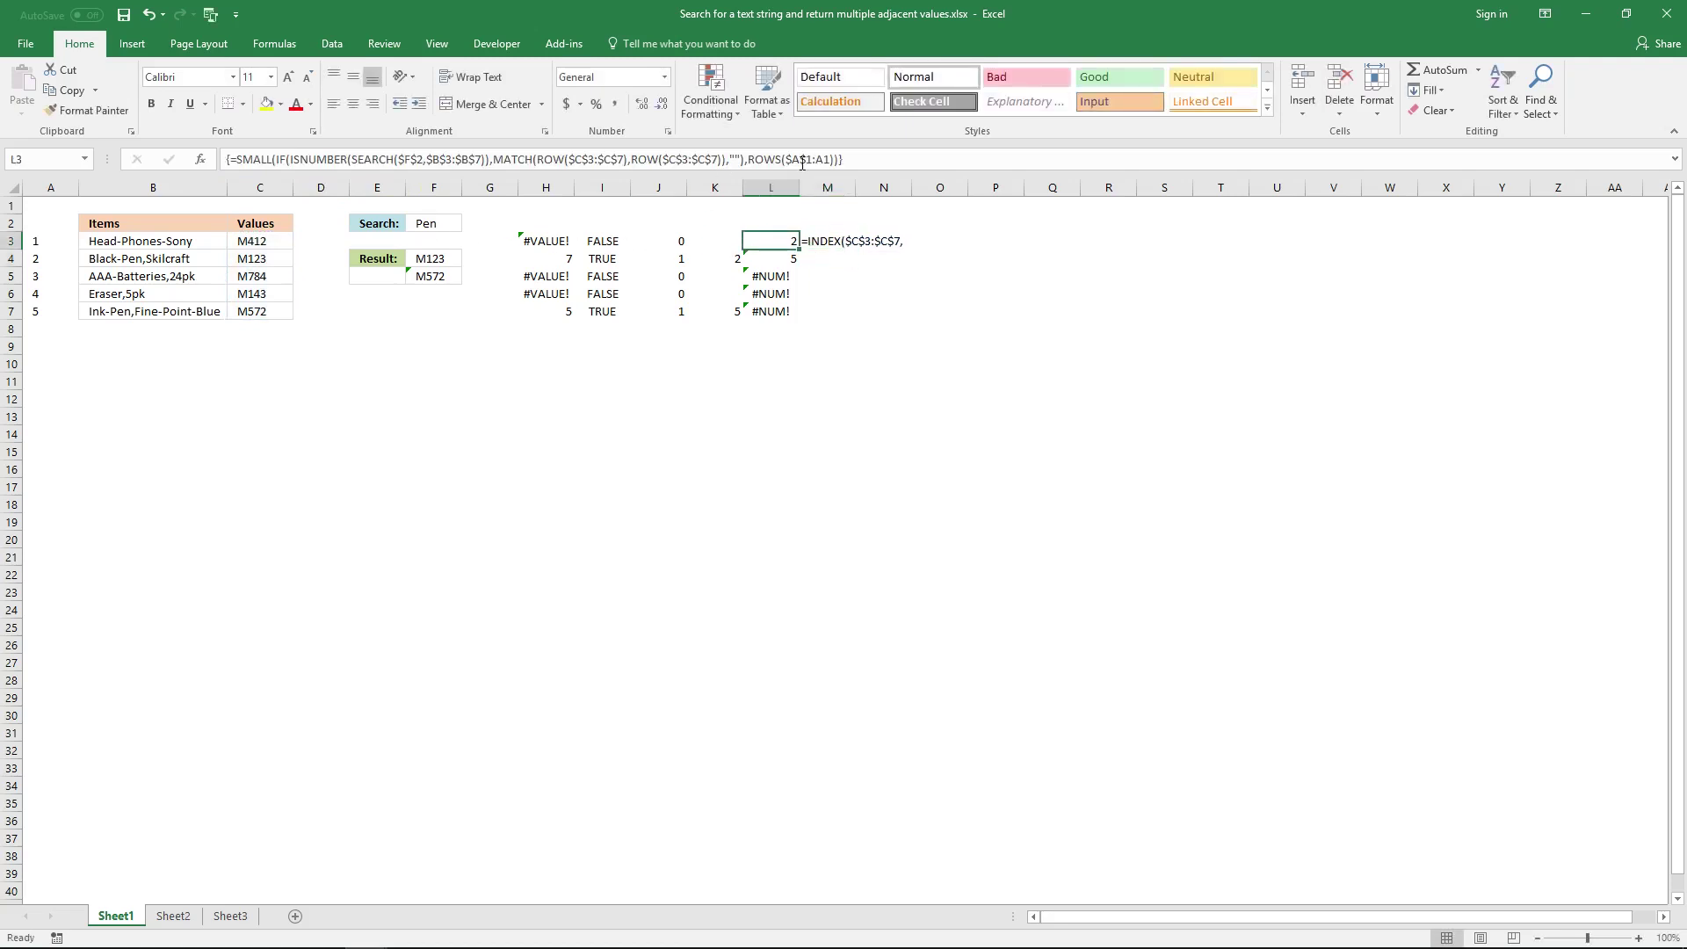
{"action": "left_click", "coordinate": [867, 161]}
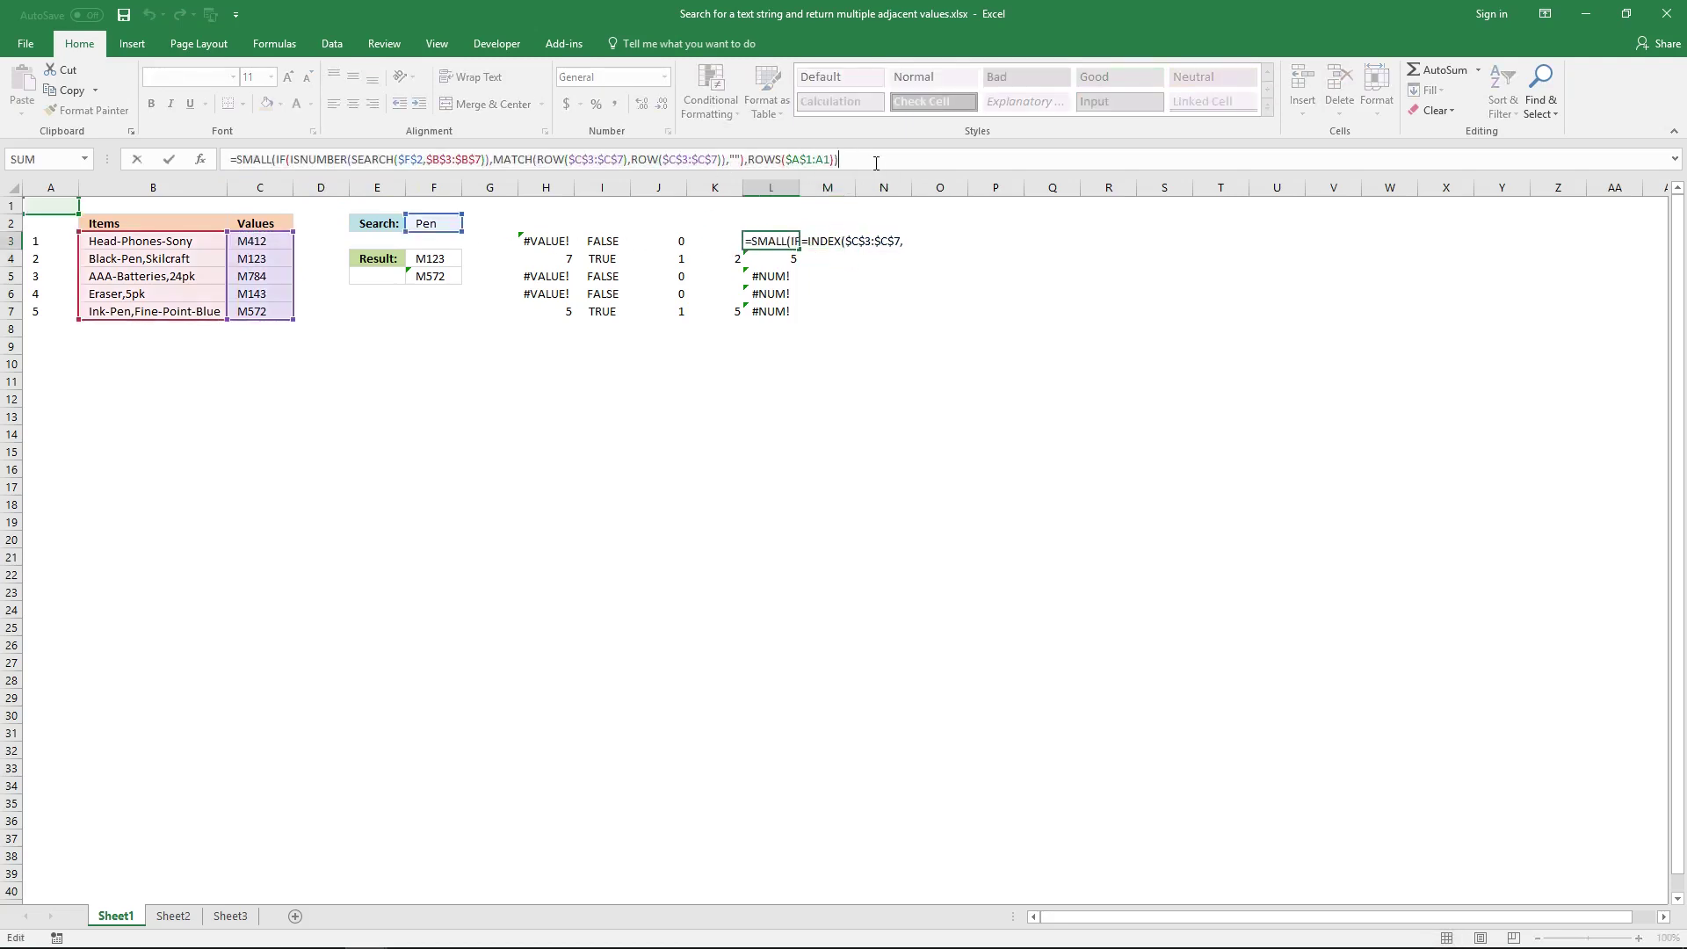
{"action": "left_click_drag", "start_coordinate": [876, 164], "coordinate": [242, 161]}
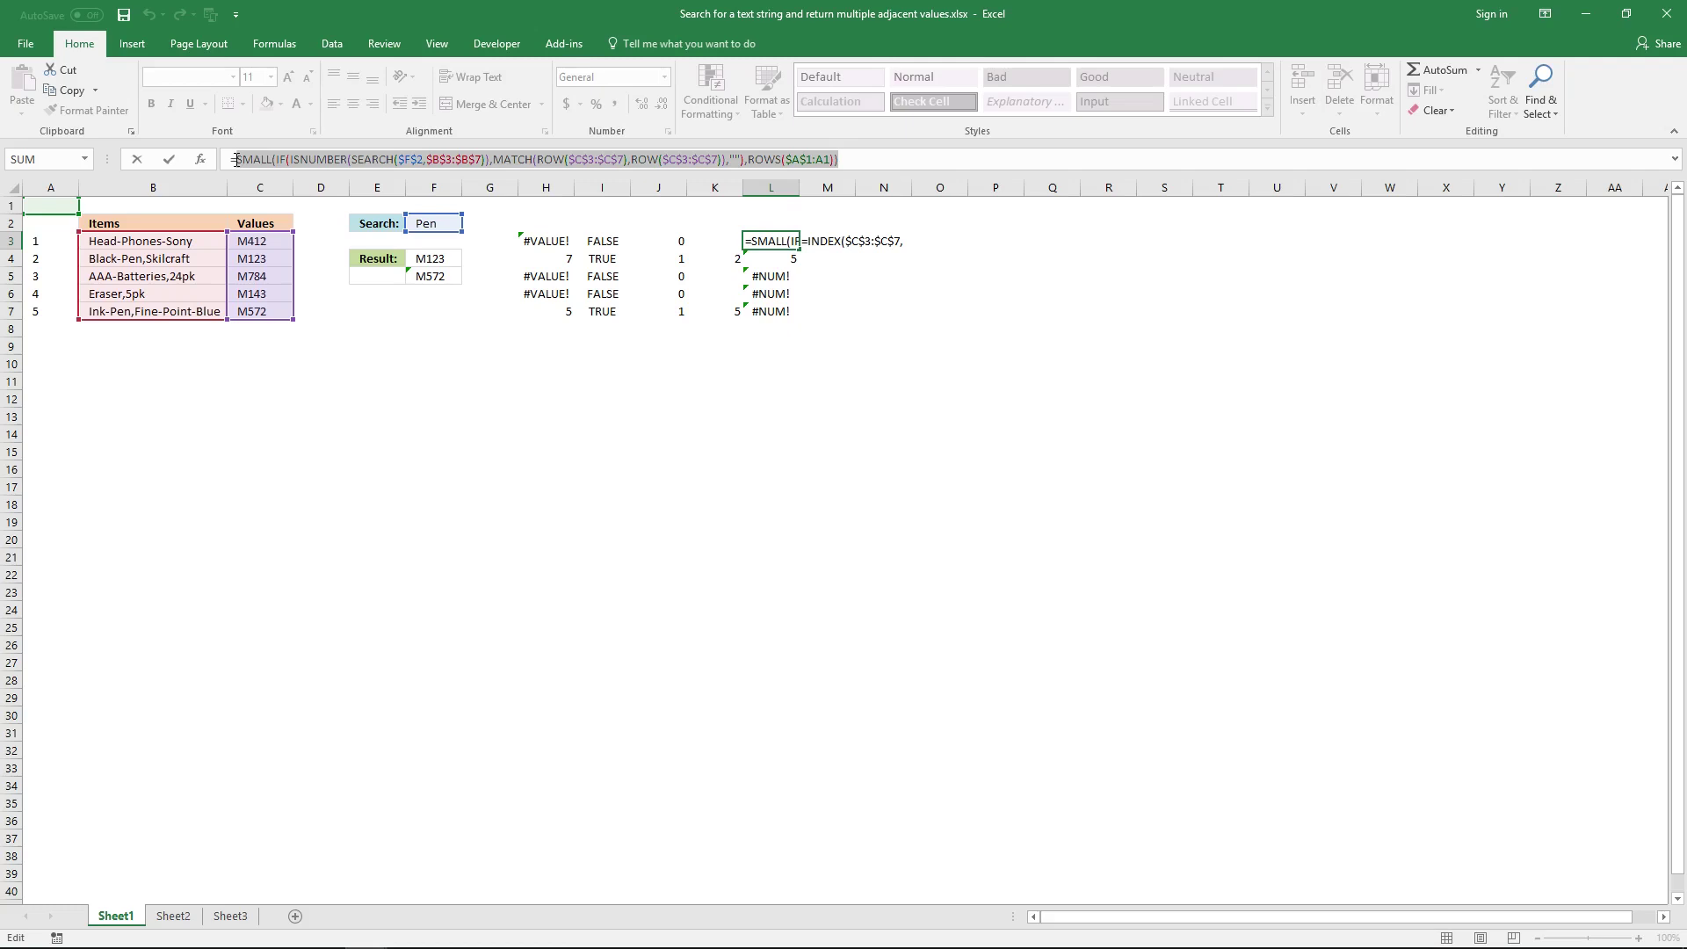
{"action": "key", "text": "ctrl+c"}
{"action": "key", "text": "Escape"}
Add the copied SMALL expression as the row_num argument in M3, remove the leading apostrophe, close the INDEX function and enter it as an array formula
{"action": "left_click", "coordinate": [828, 245]}
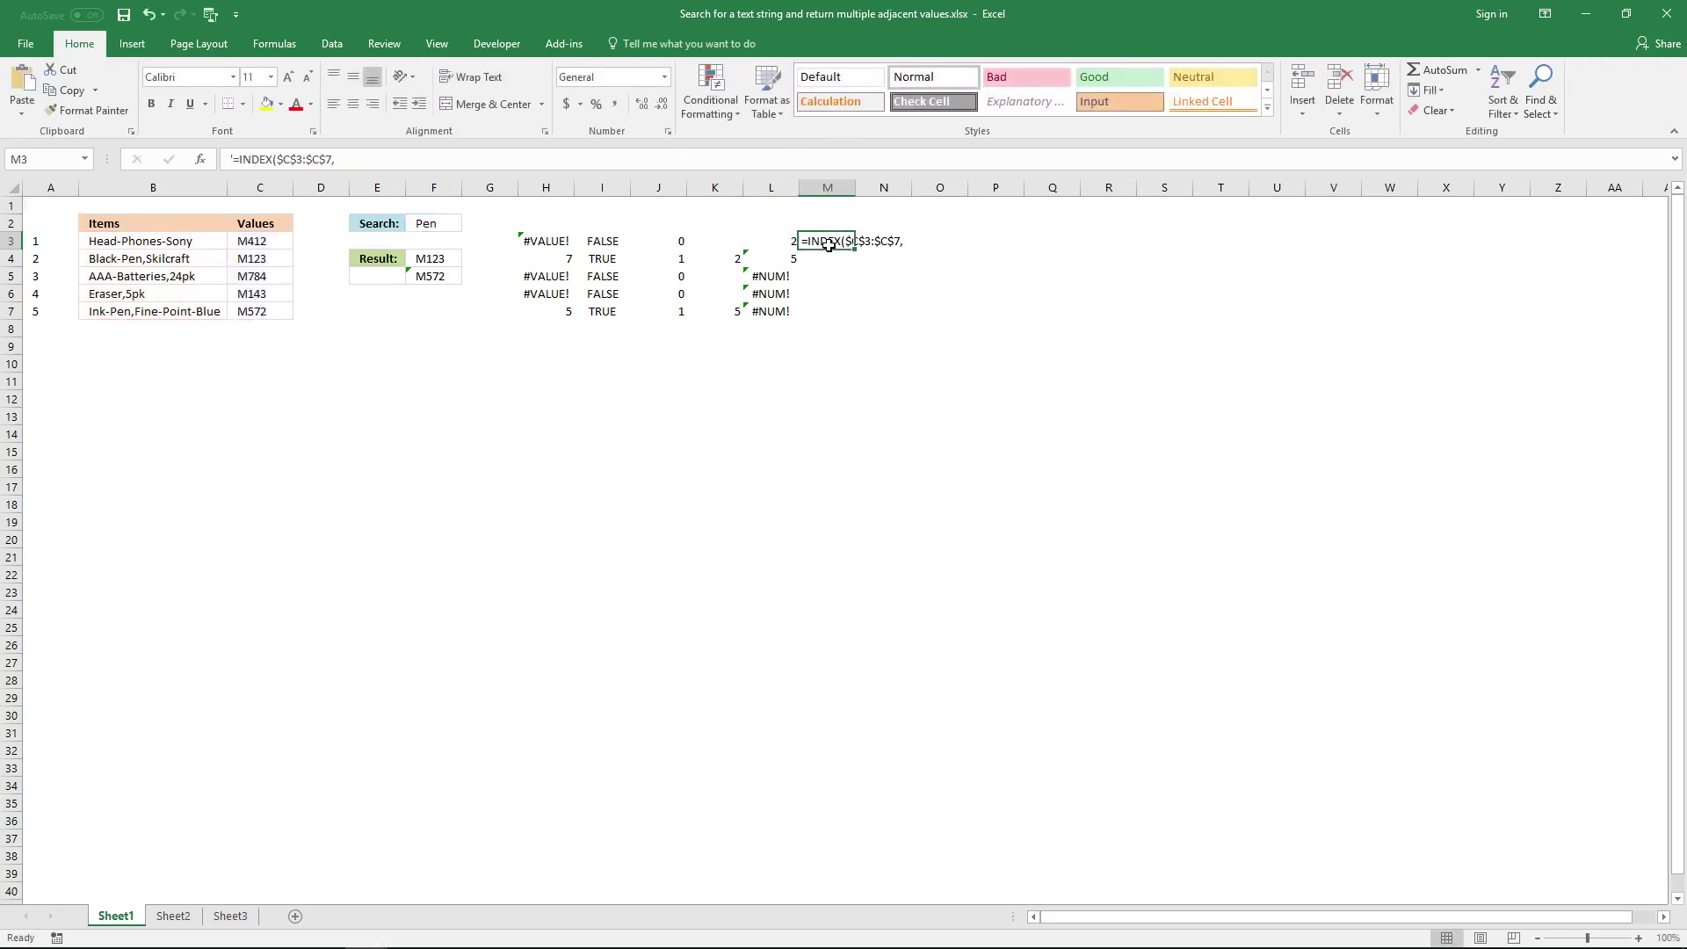
{"action": "left_click", "coordinate": [574, 163]}
{"action": "key", "text": "ctrl+v"}
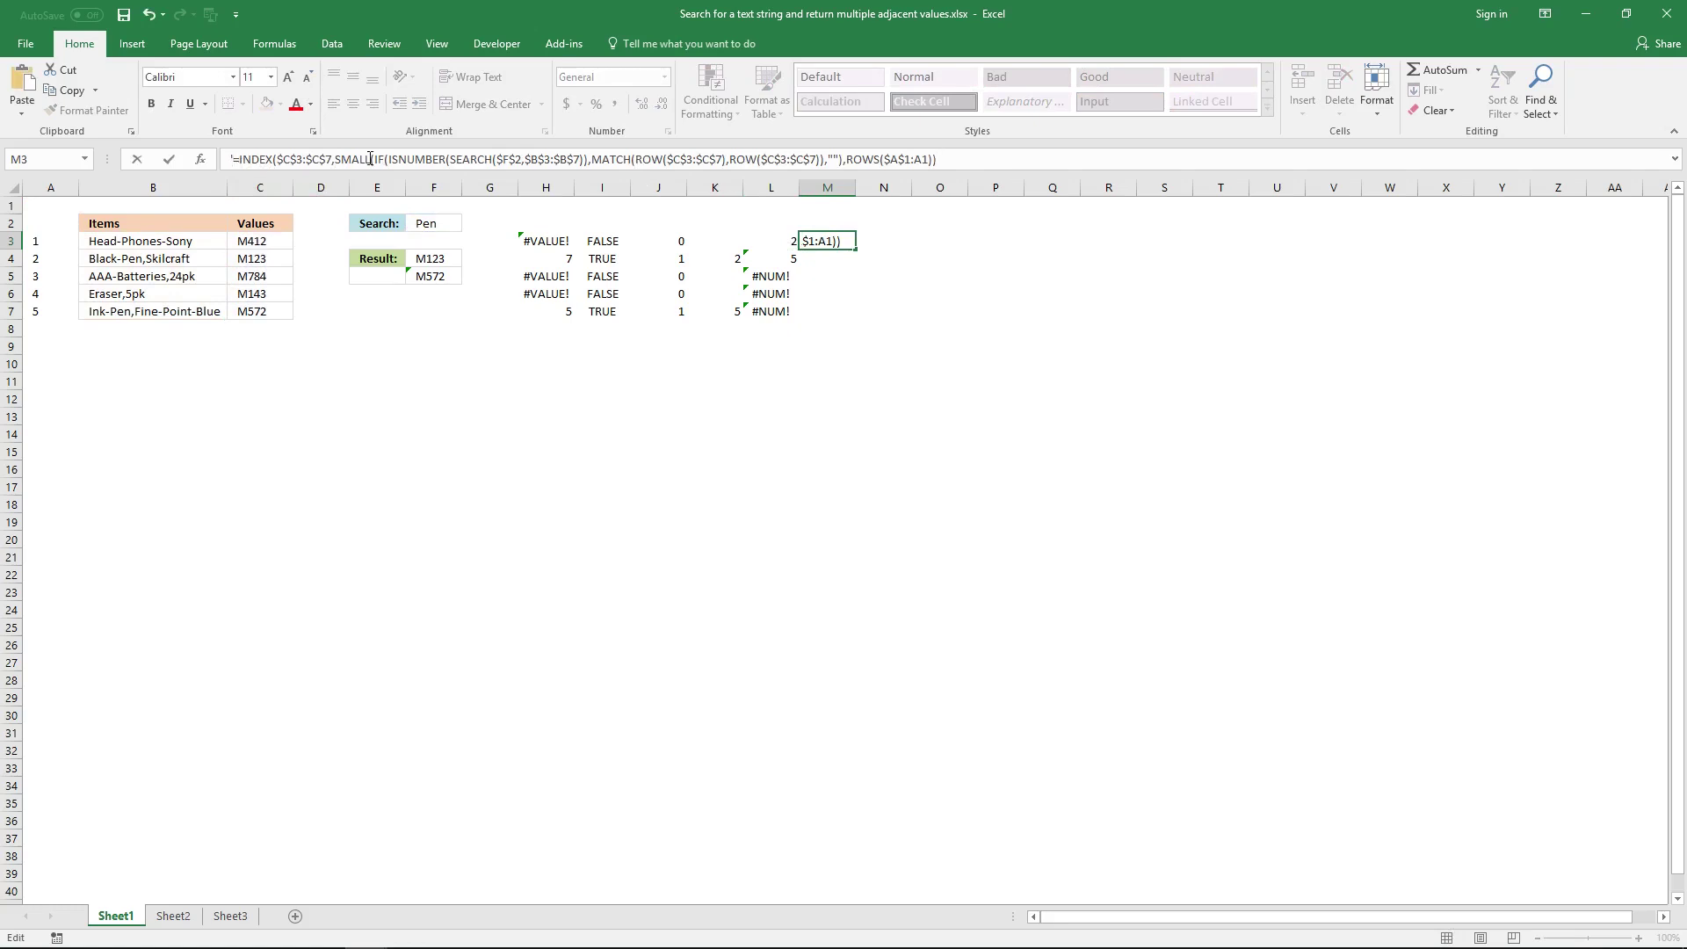
{"action": "key", "text": "Home"}
{"action": "key", "text": "Delete"}
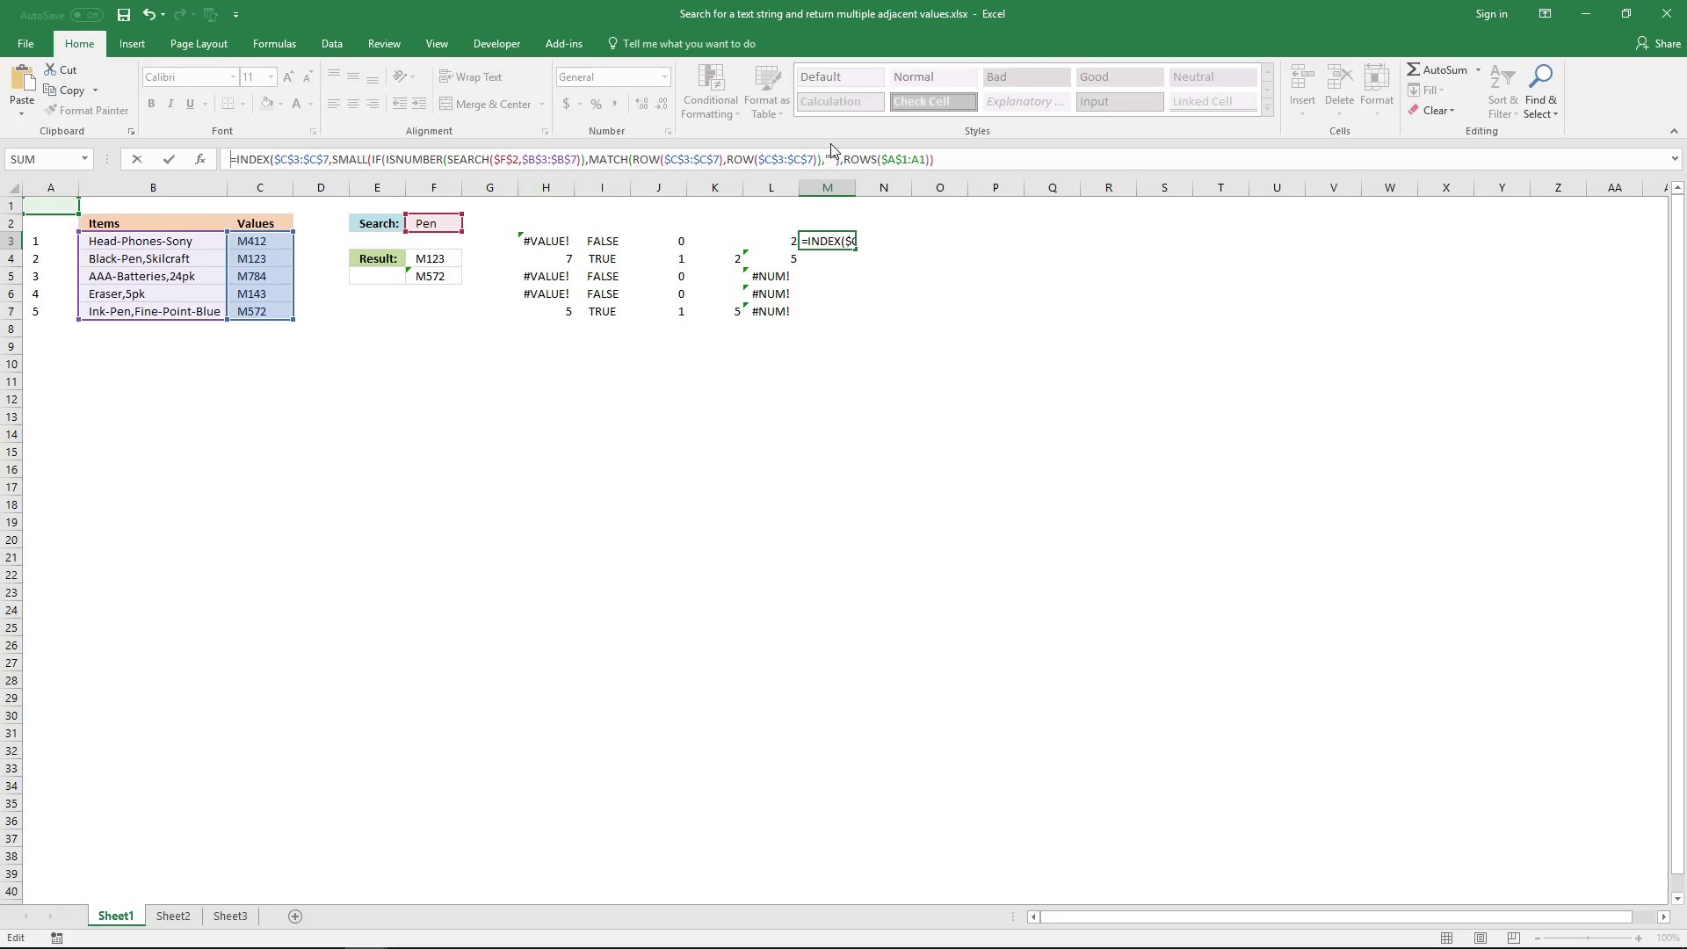
{"action": "left_click", "coordinate": [949, 160]}
{"action": "key", "text": "End"}
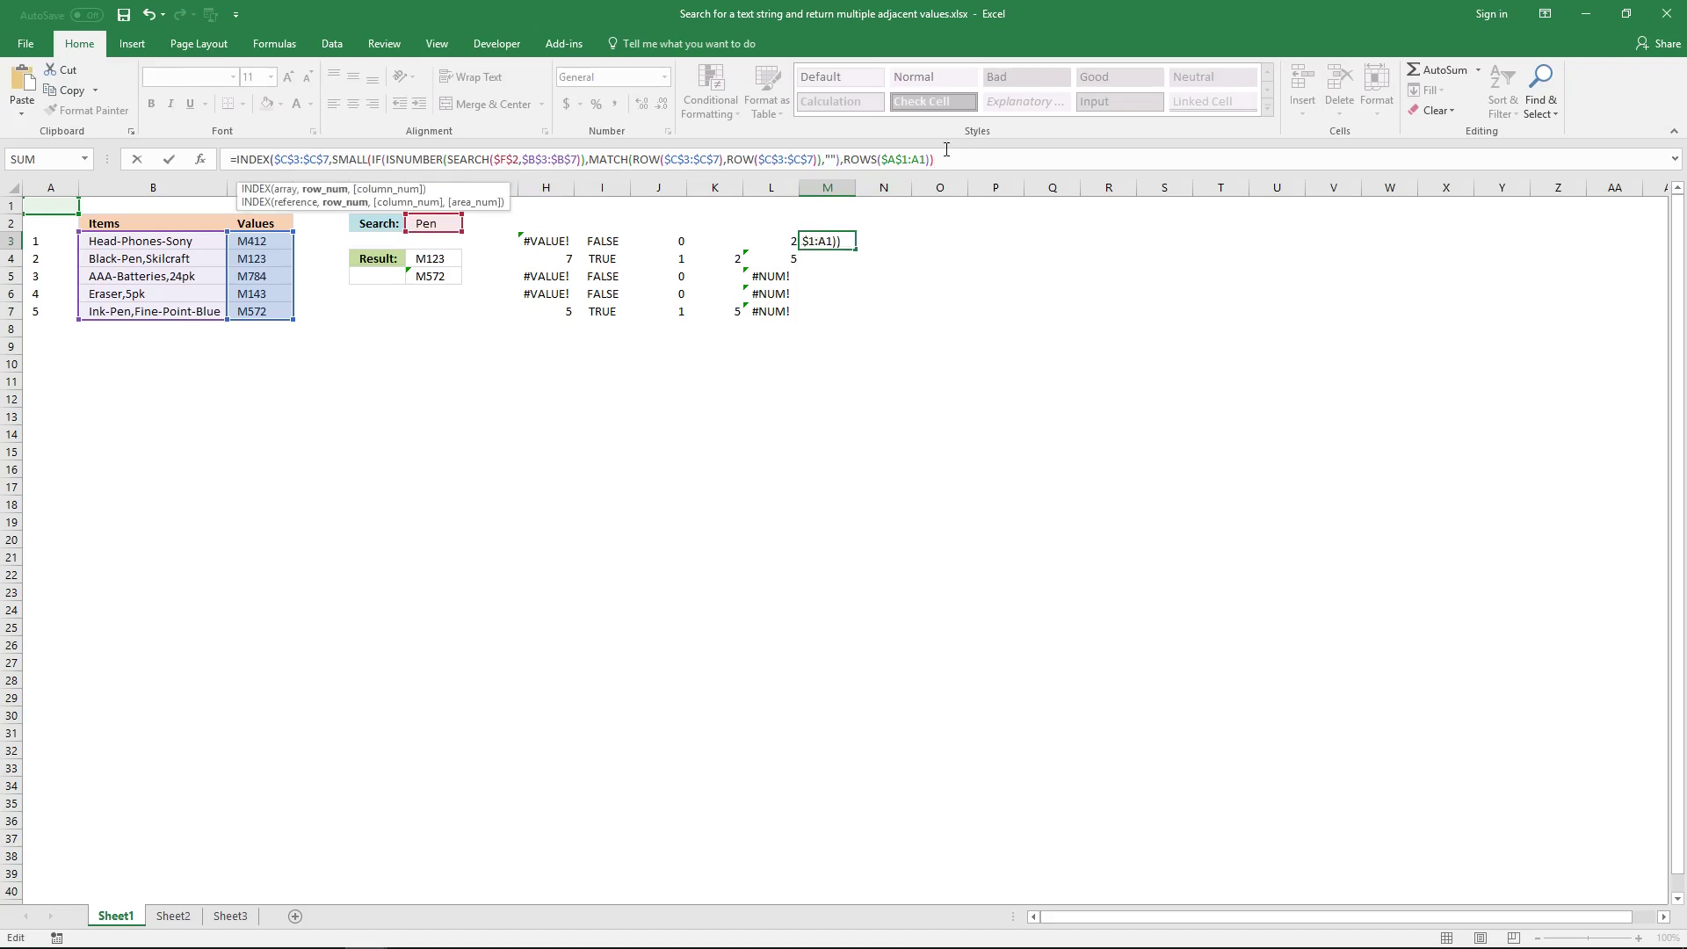
{"action": "type", "text": ")"}
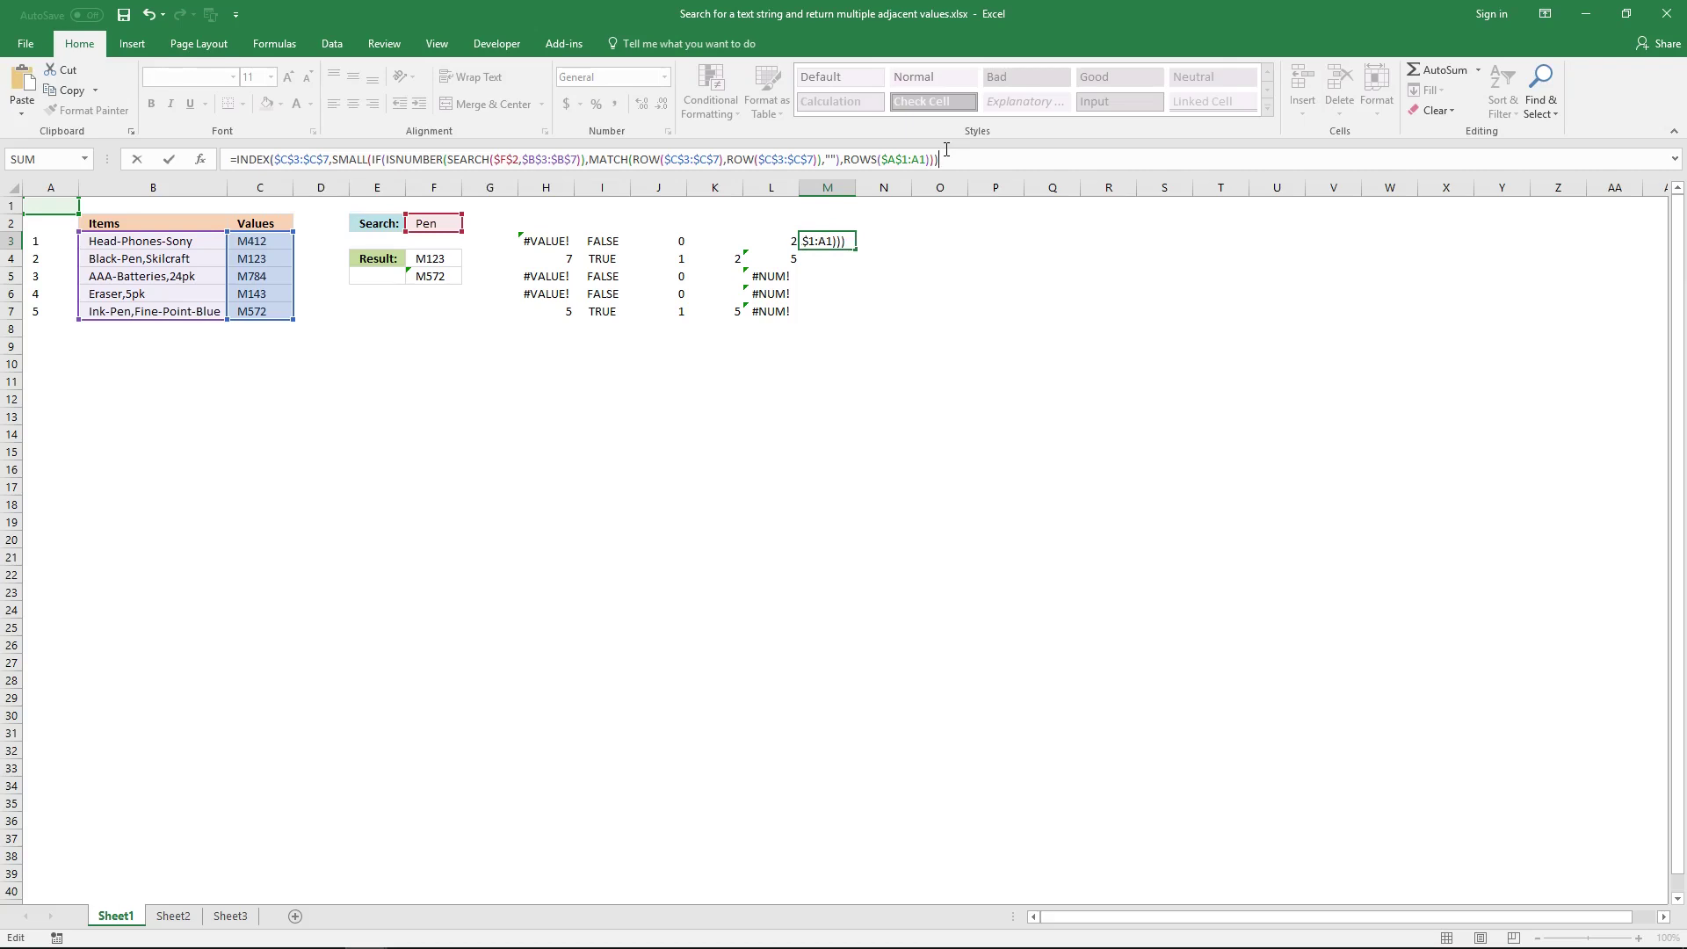
{"action": "key", "text": "ctrl+shift+Return"}
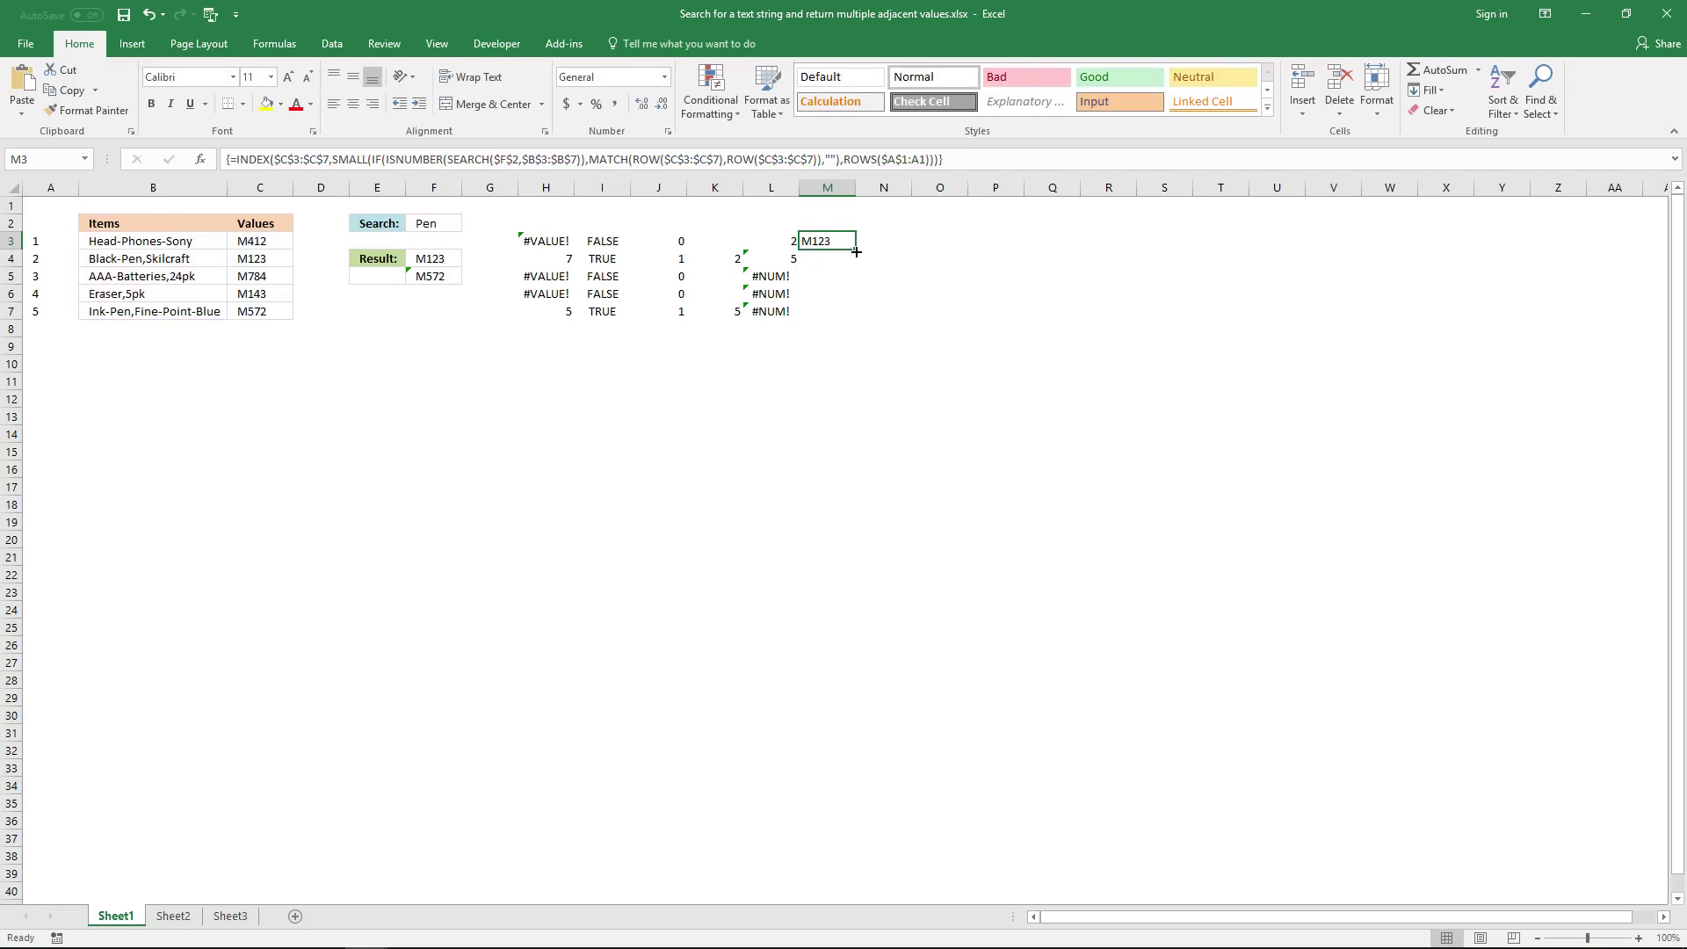
Fill the INDEX array formula from M3 down through M5 and compare it with the result cells F4 and F5
{"action": "left_click_drag", "start_coordinate": [856, 252], "coordinate": [856, 283]}
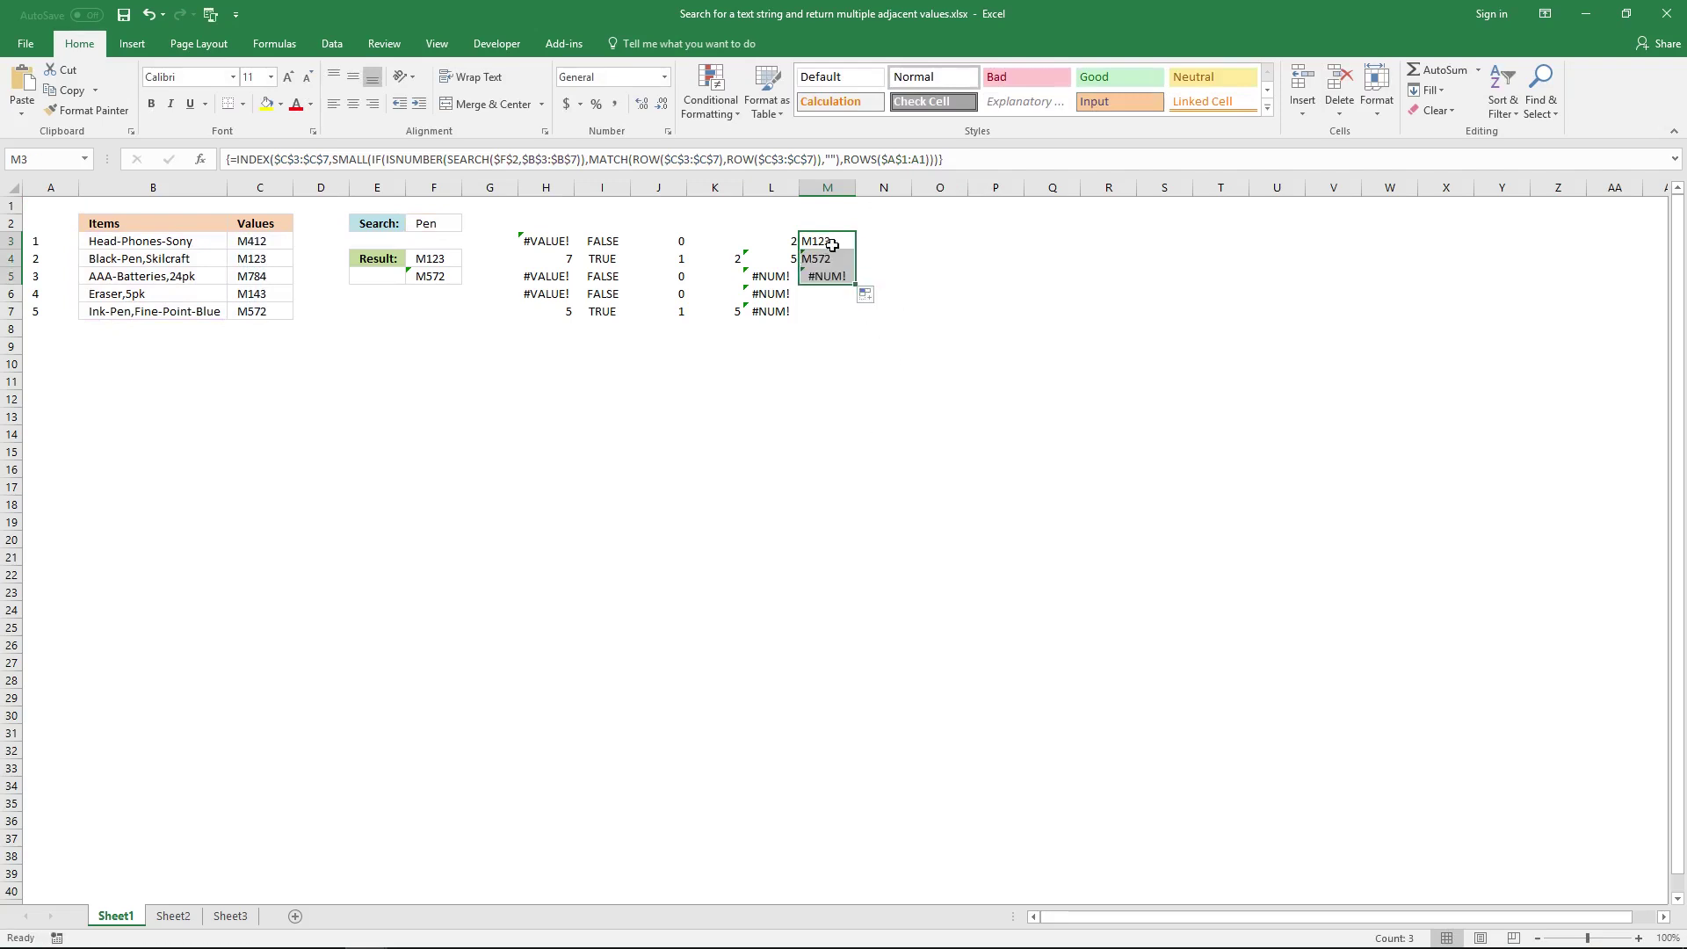
{"action": "left_click", "coordinate": [450, 256]}
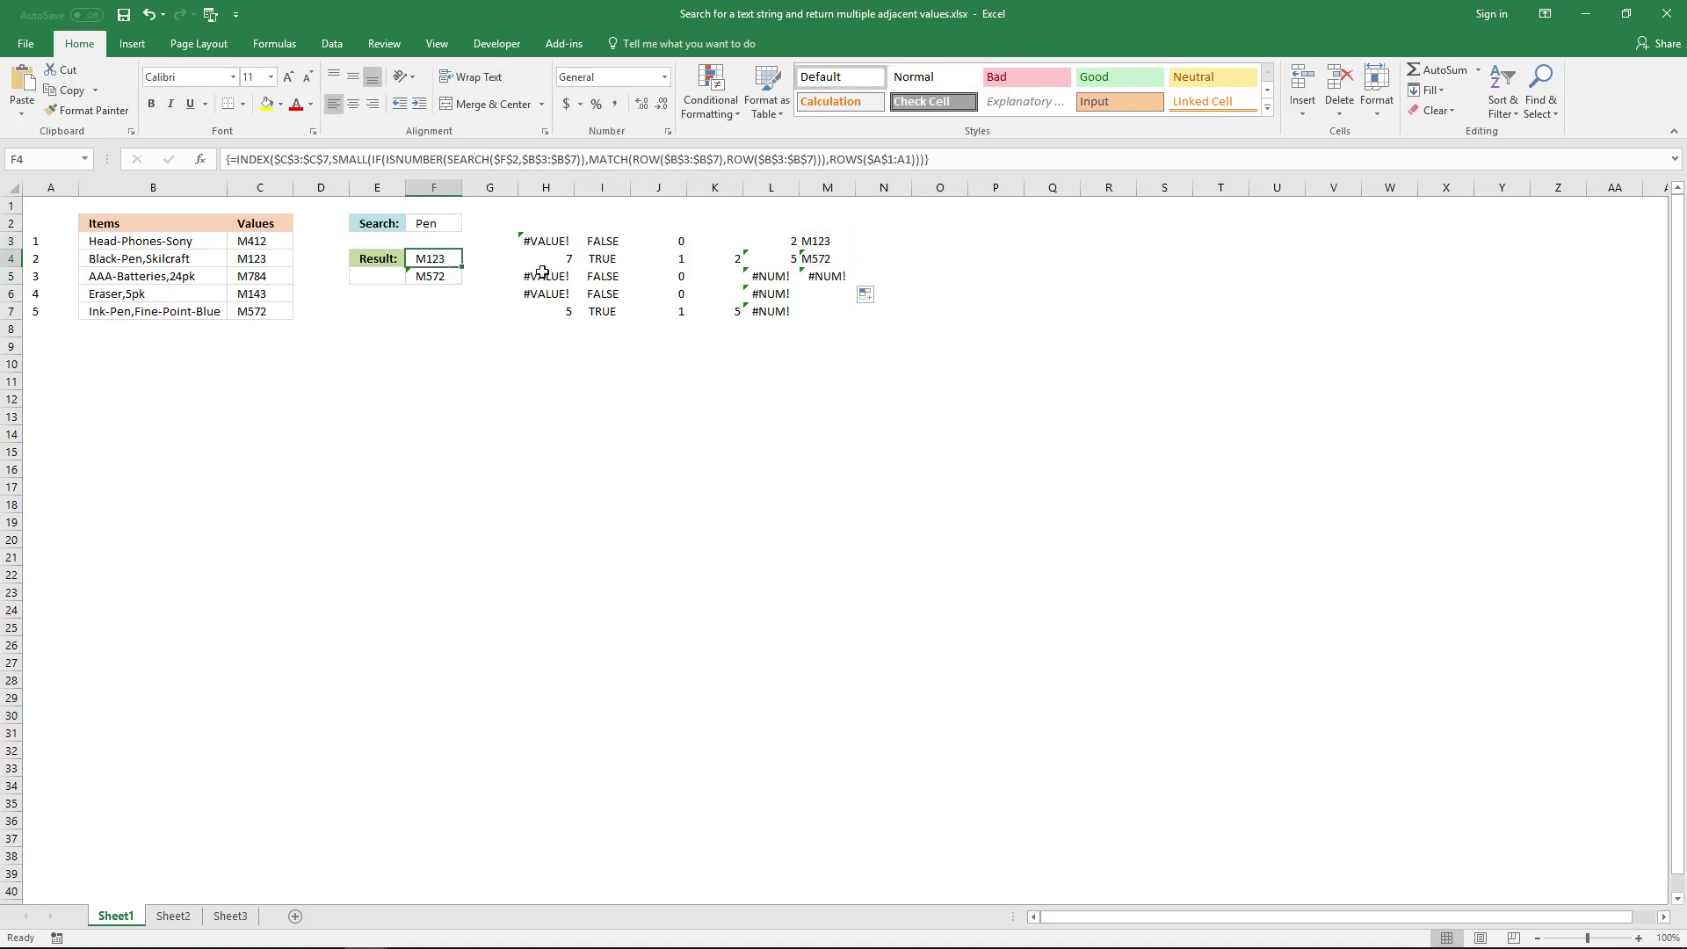
{"action": "left_click", "coordinate": [458, 280]}
{"action": "left_click", "coordinate": [805, 246]}
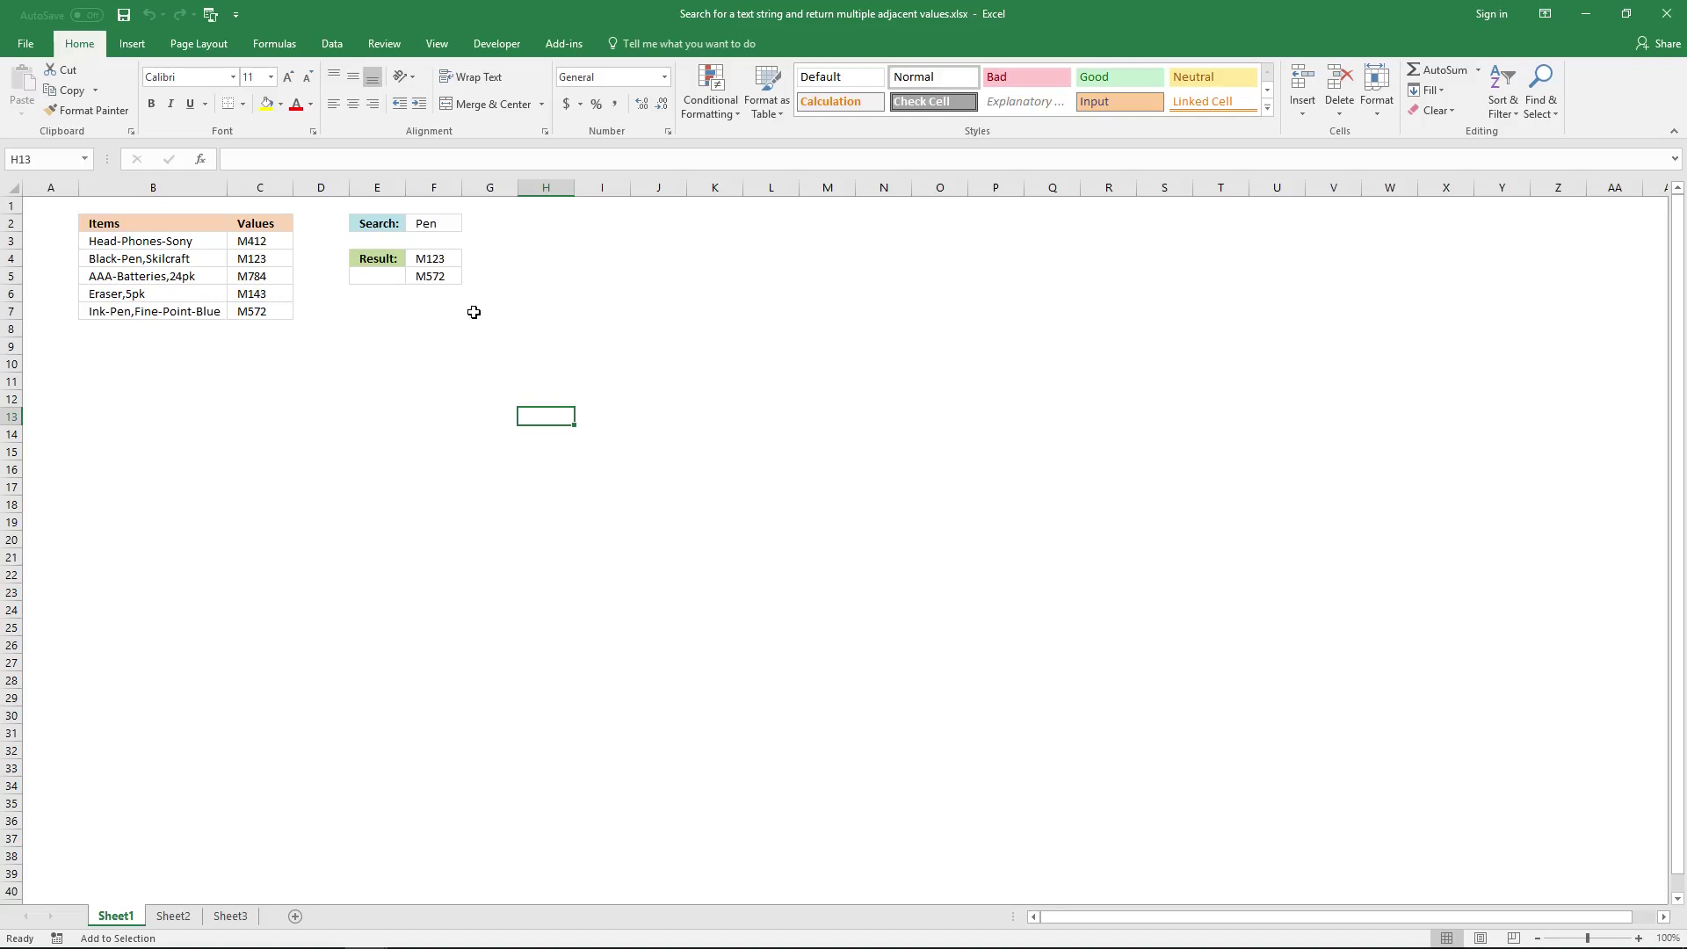
Examine the result cells F4:F5 against the items in B3:B7 and their adjacent values in C3:C7 for the search text Pen
{"action": "left_click", "coordinate": [433, 260]}
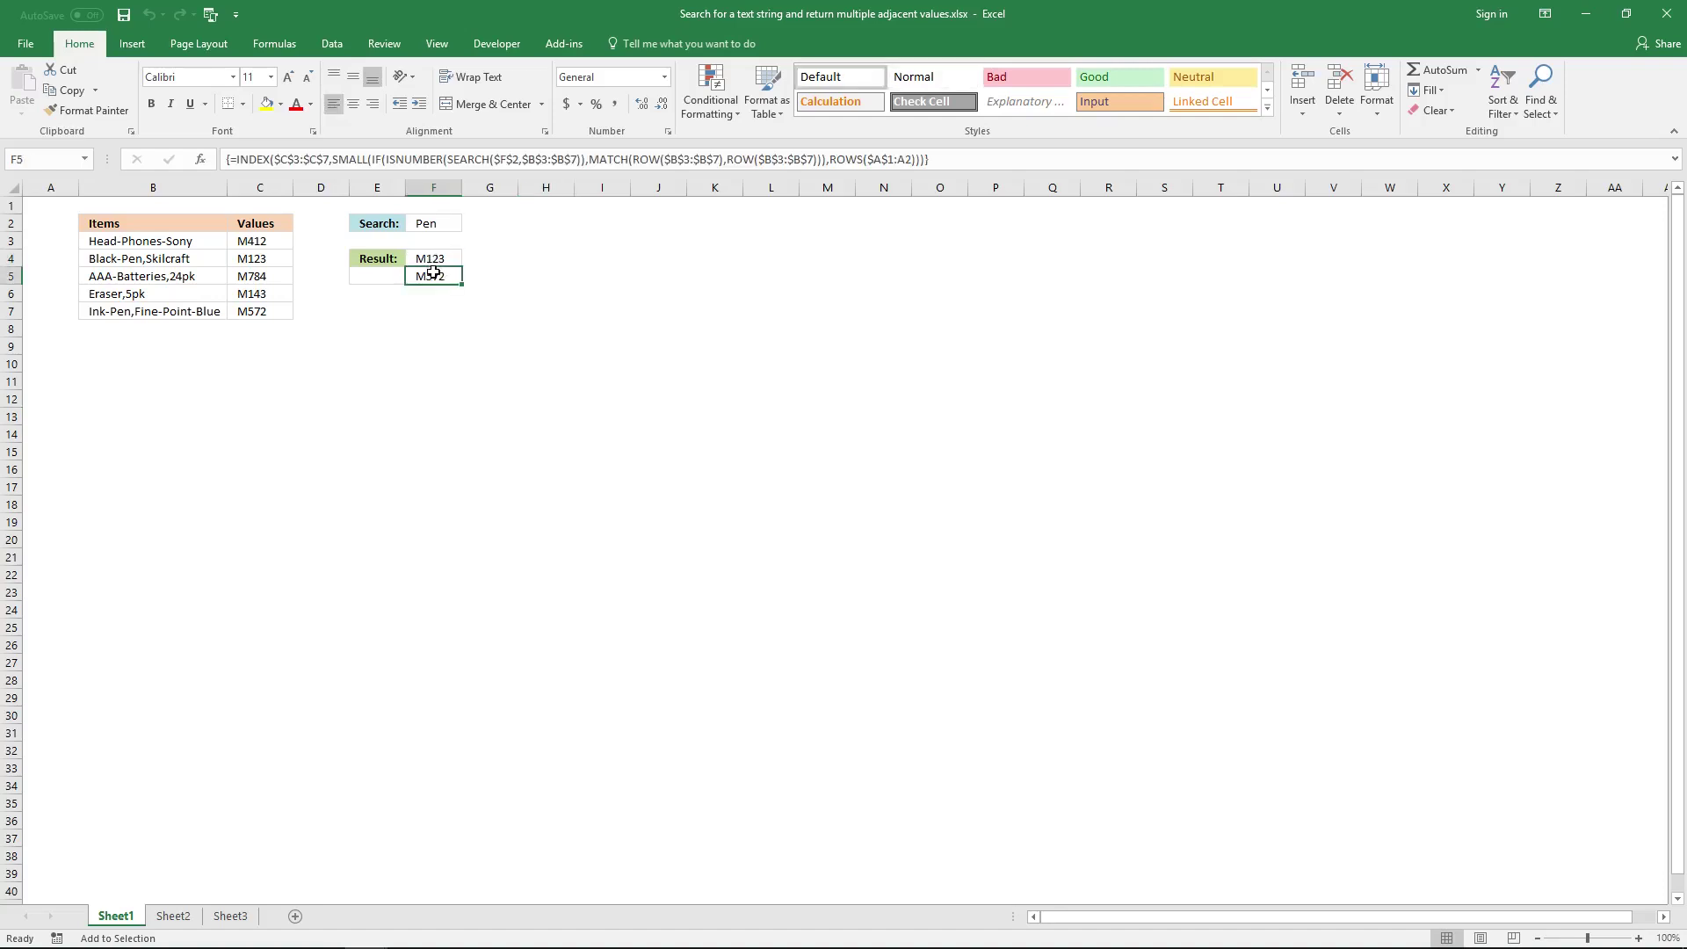
{"action": "left_click", "coordinate": [439, 274]}
{"action": "left_click_drag", "start_coordinate": [195, 240], "coordinate": [196, 312]}
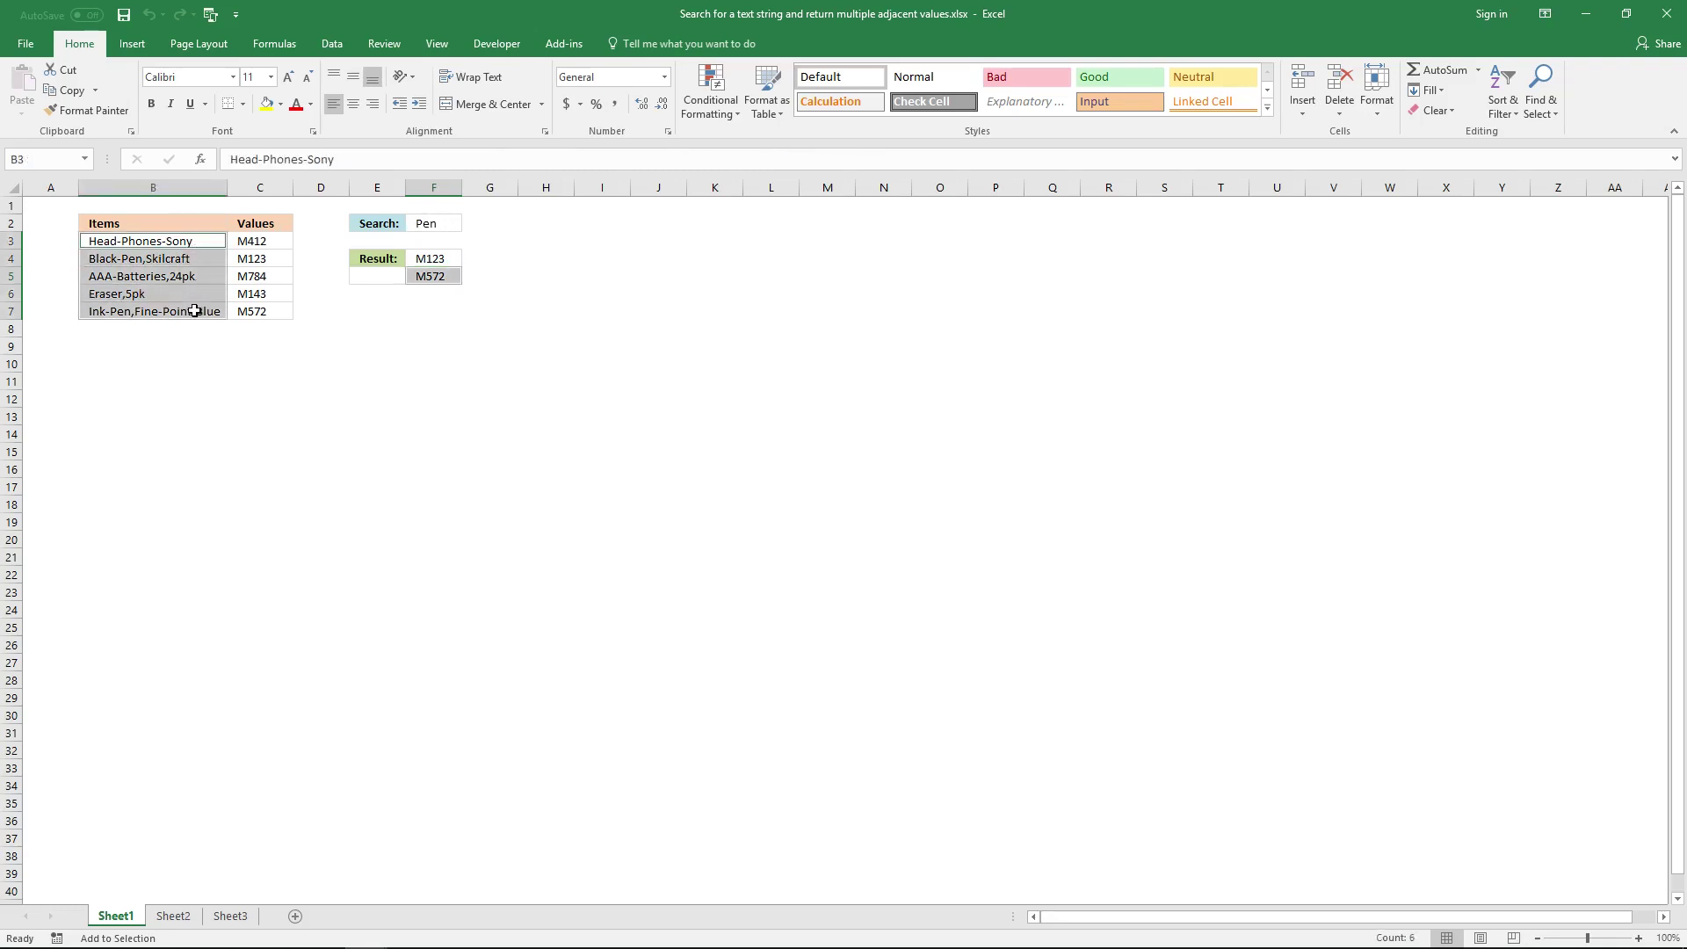
{"action": "left_click", "coordinate": [271, 239]}
{"action": "left_click", "coordinate": [272, 239]}
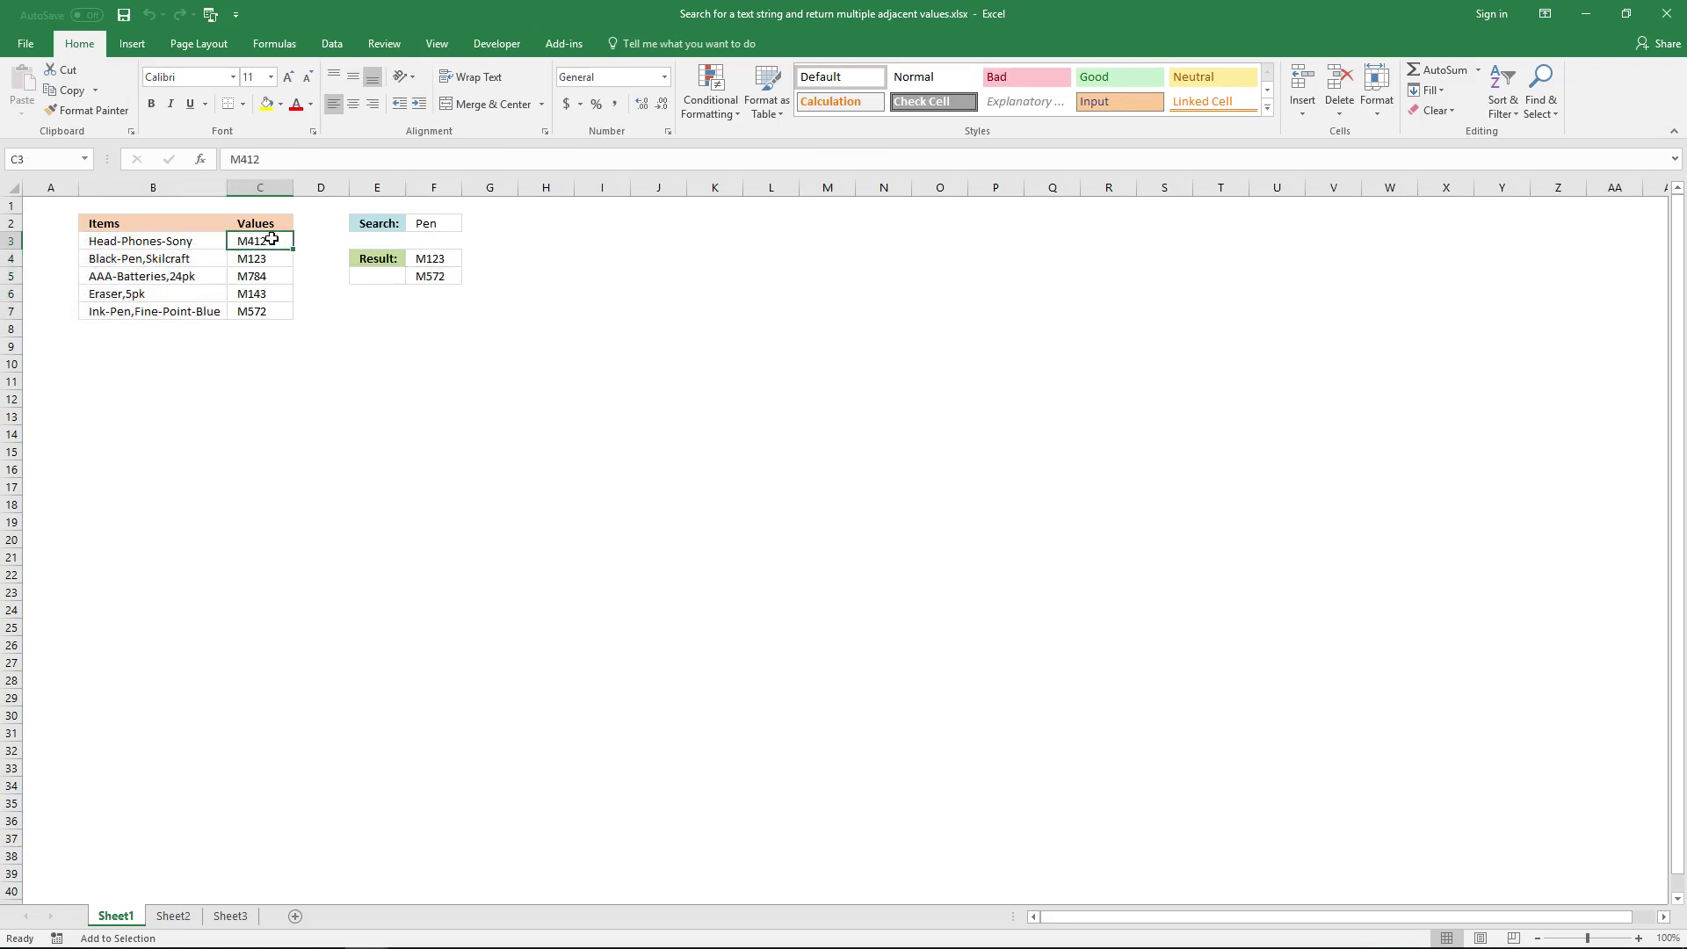
{"action": "left_click", "coordinate": [194, 243]}
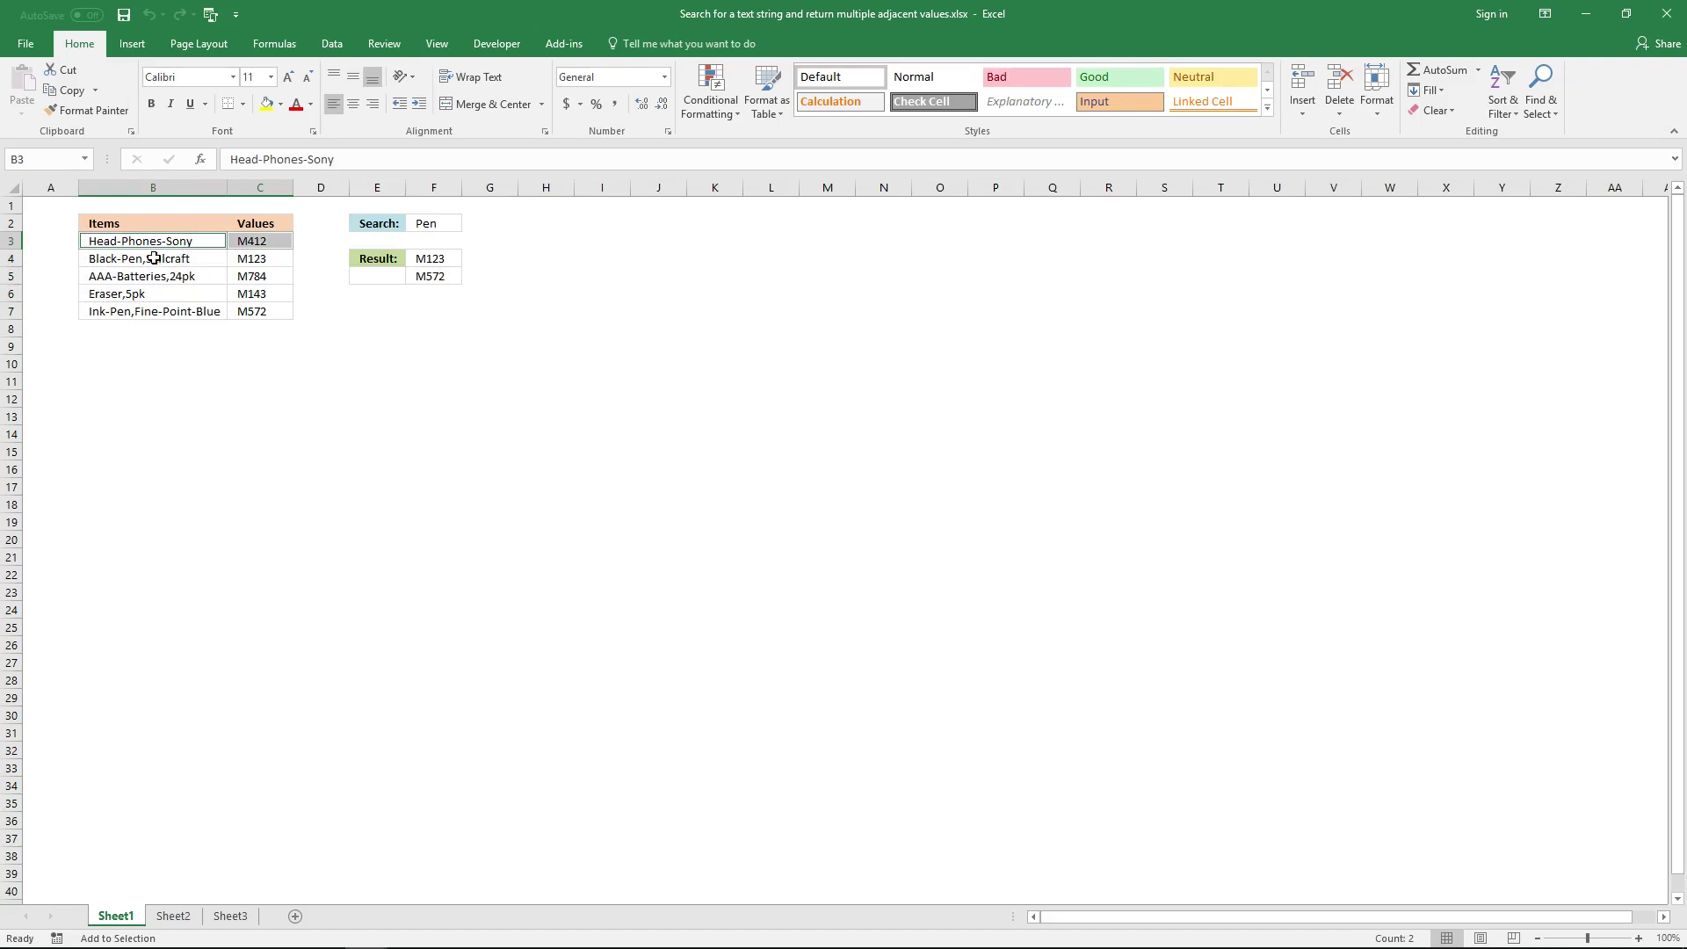
{"action": "left_click", "coordinate": [161, 259]}
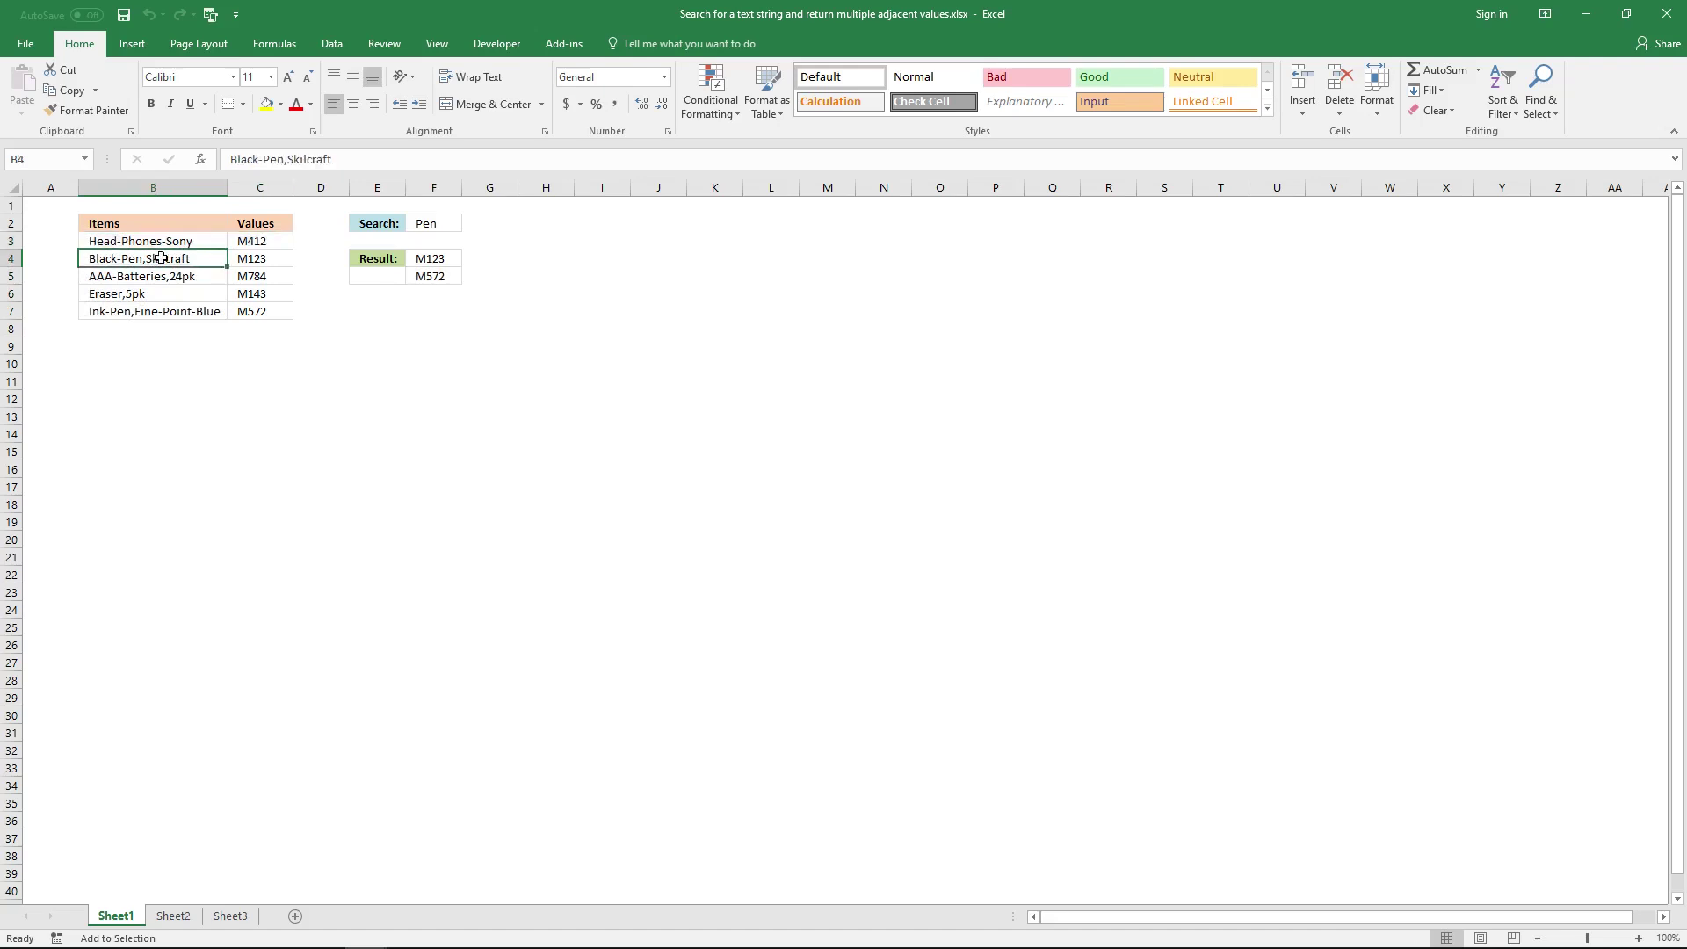
{"action": "left_click", "coordinate": [149, 274]}
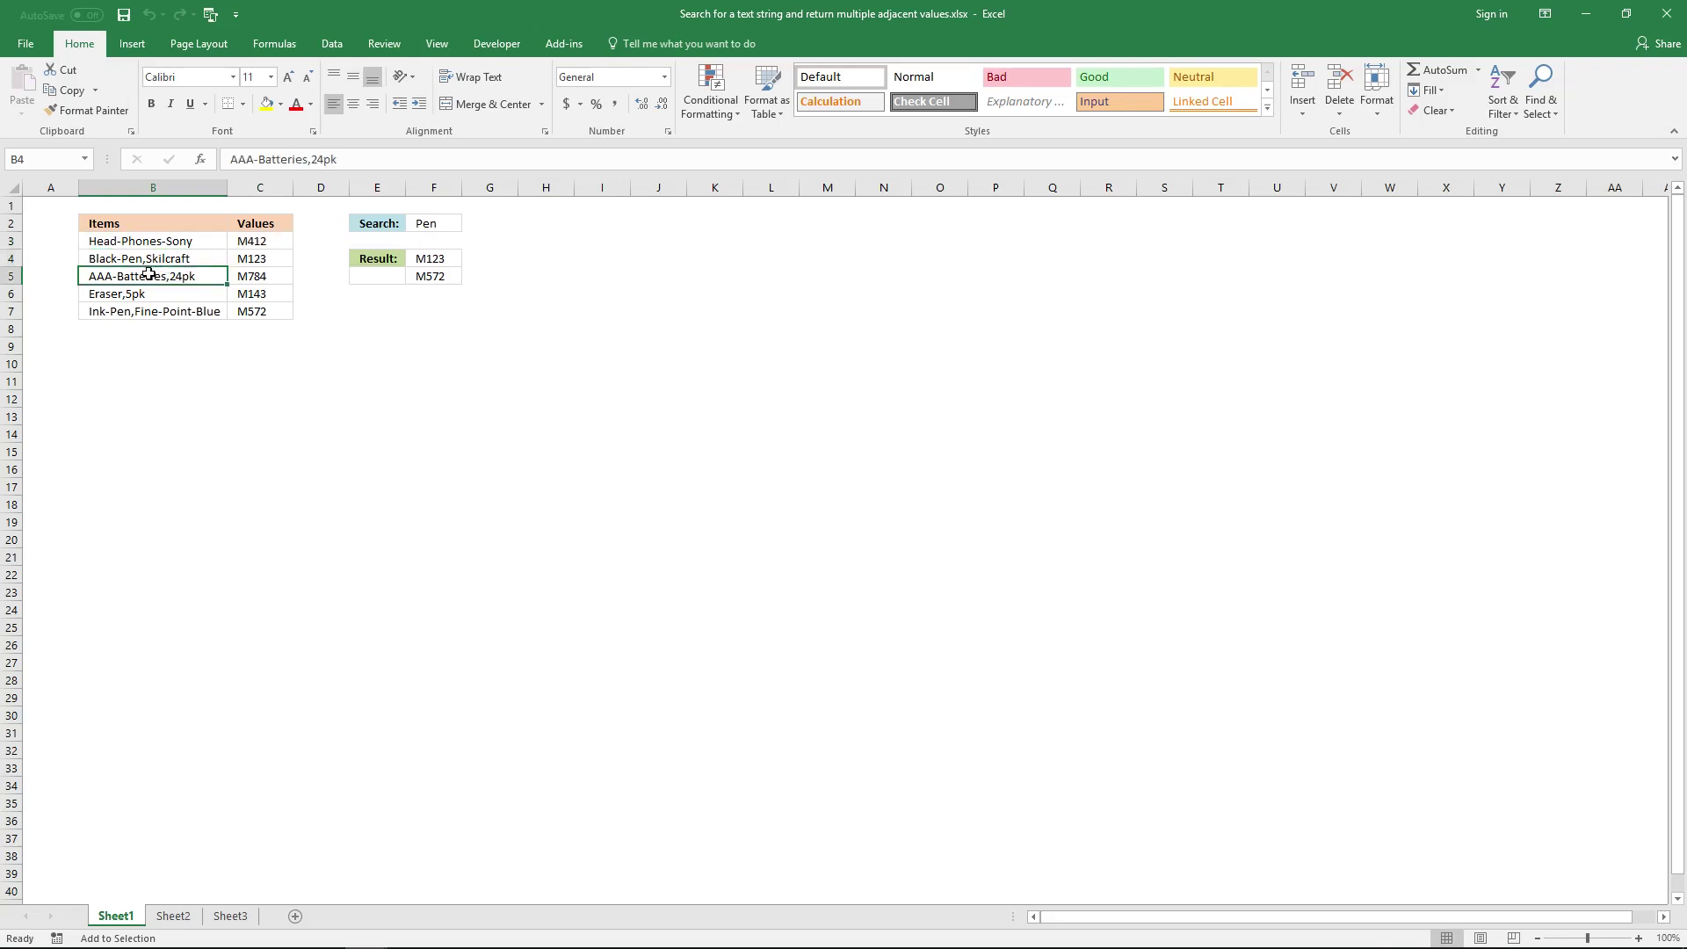
{"action": "left_click", "coordinate": [148, 297]}
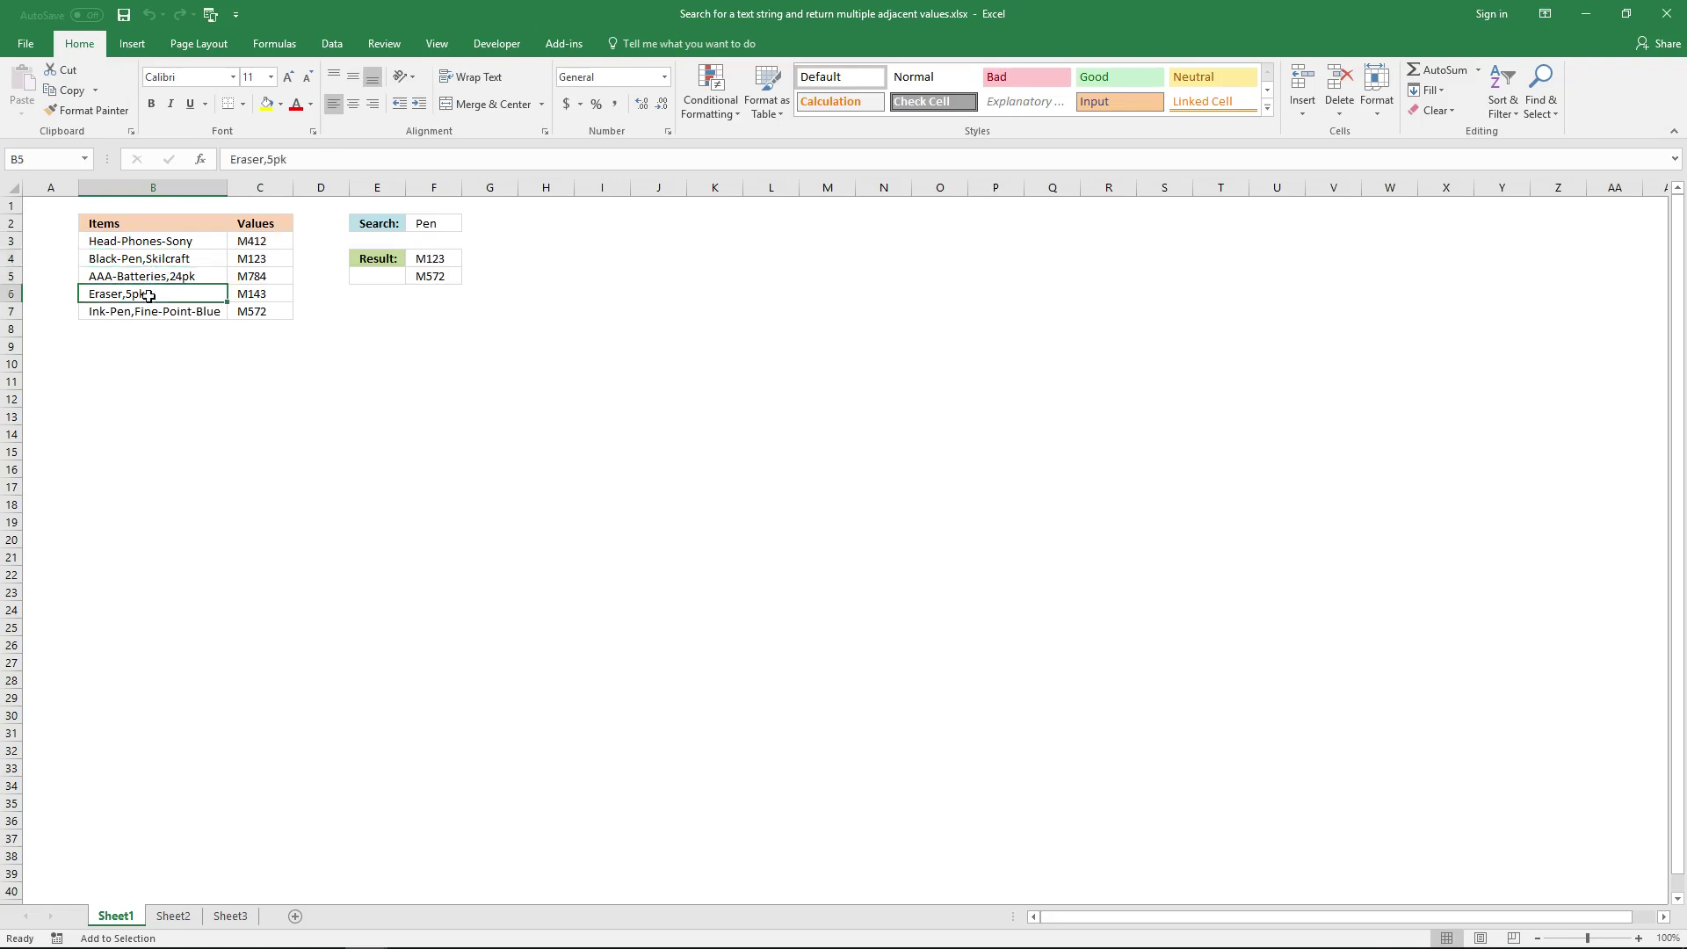
{"action": "left_click", "coordinate": [180, 311]}
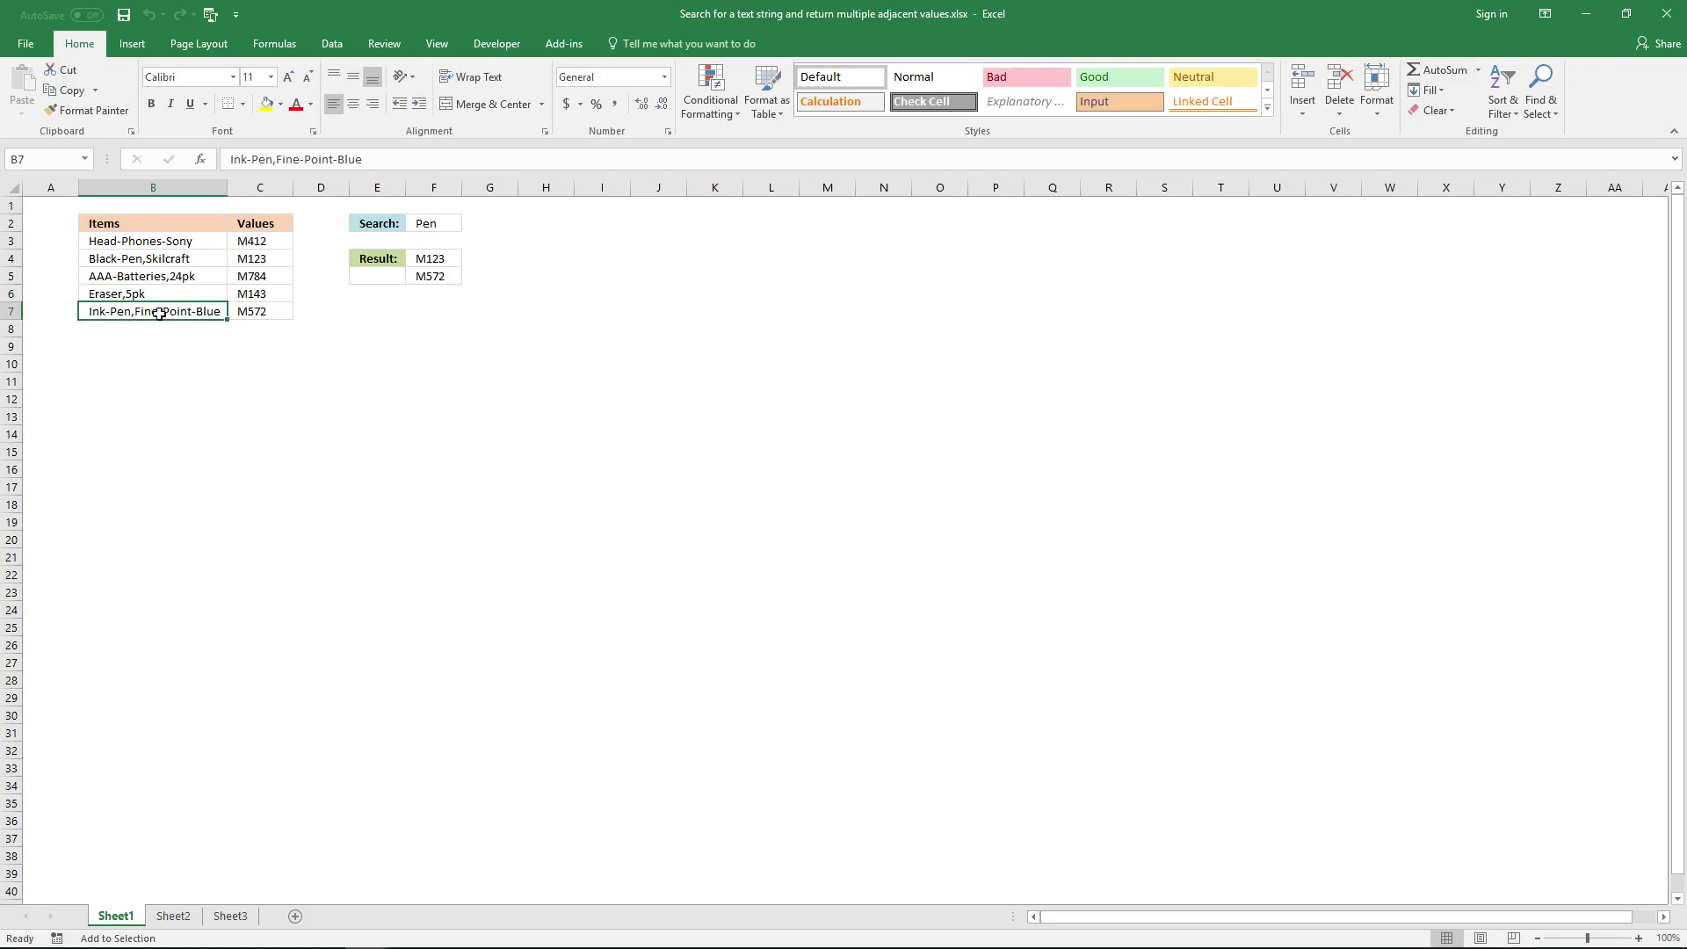
{"action": "left_click", "coordinate": [263, 256]}
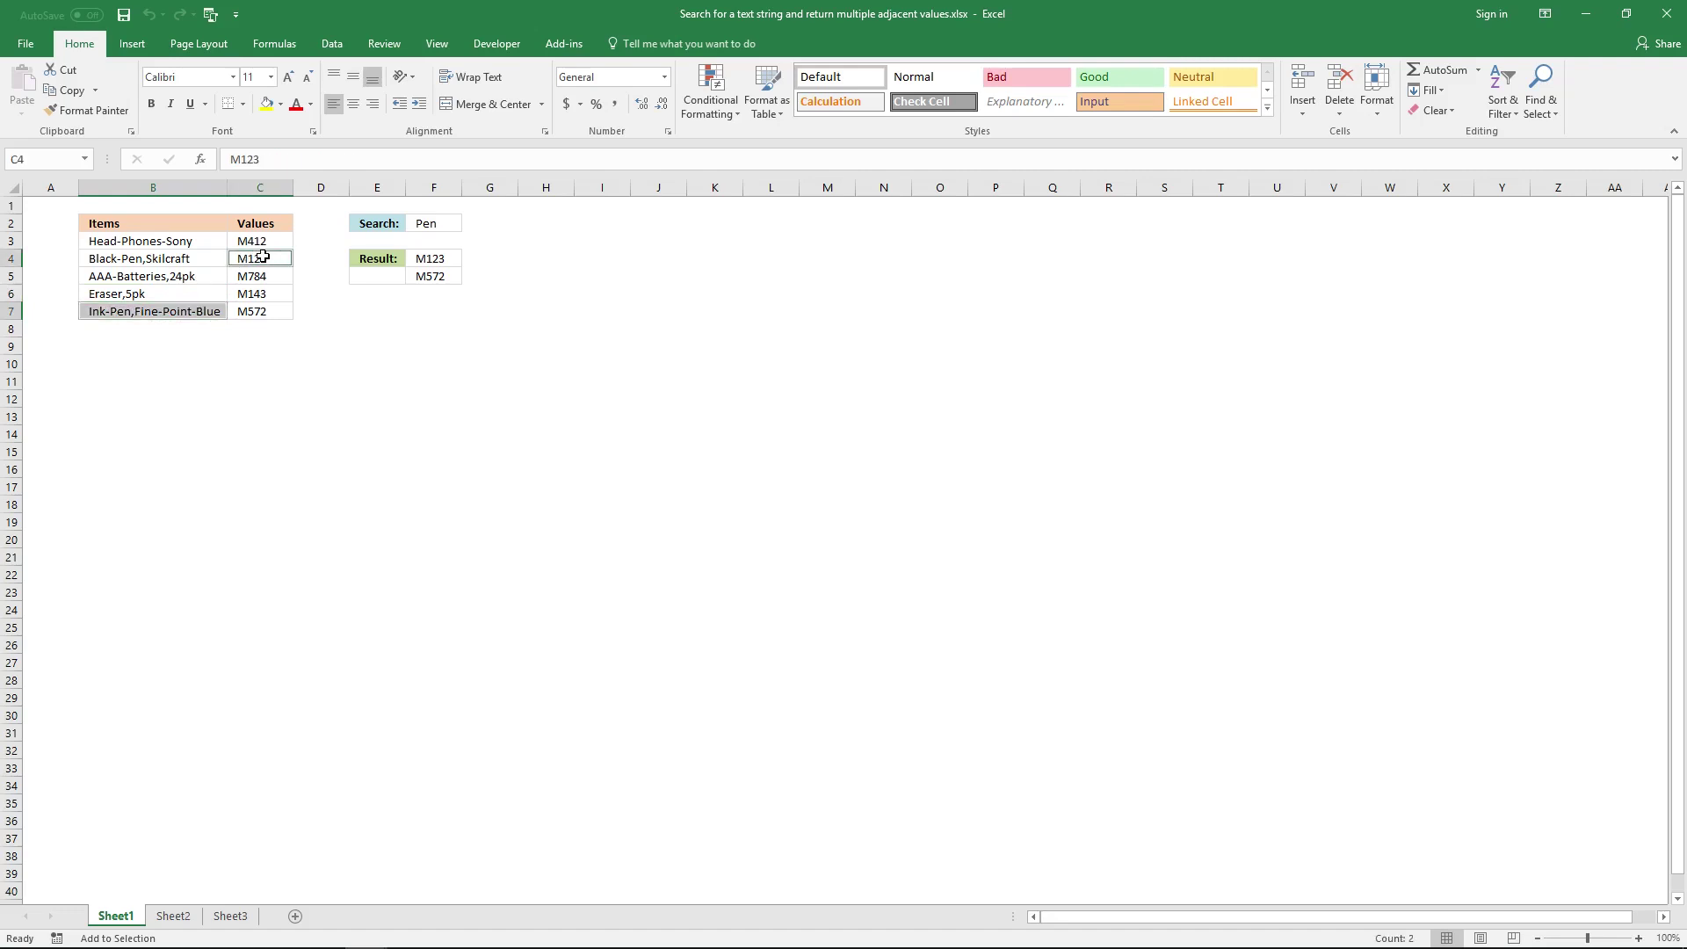
{"action": "left_click", "coordinate": [276, 312]}
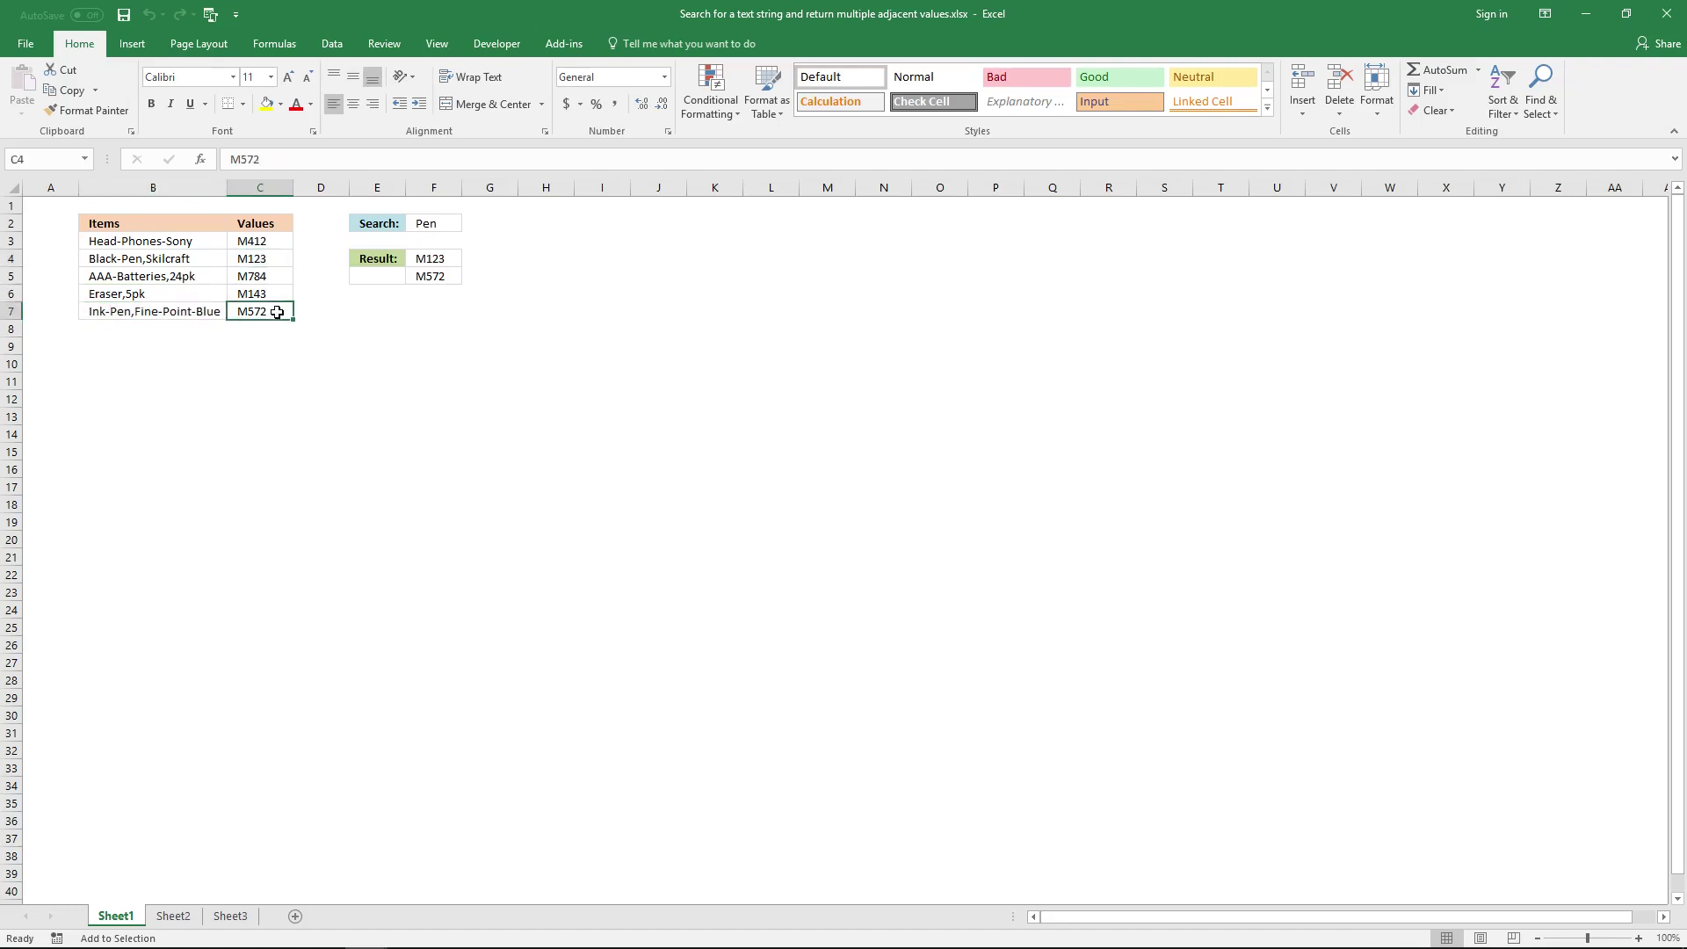
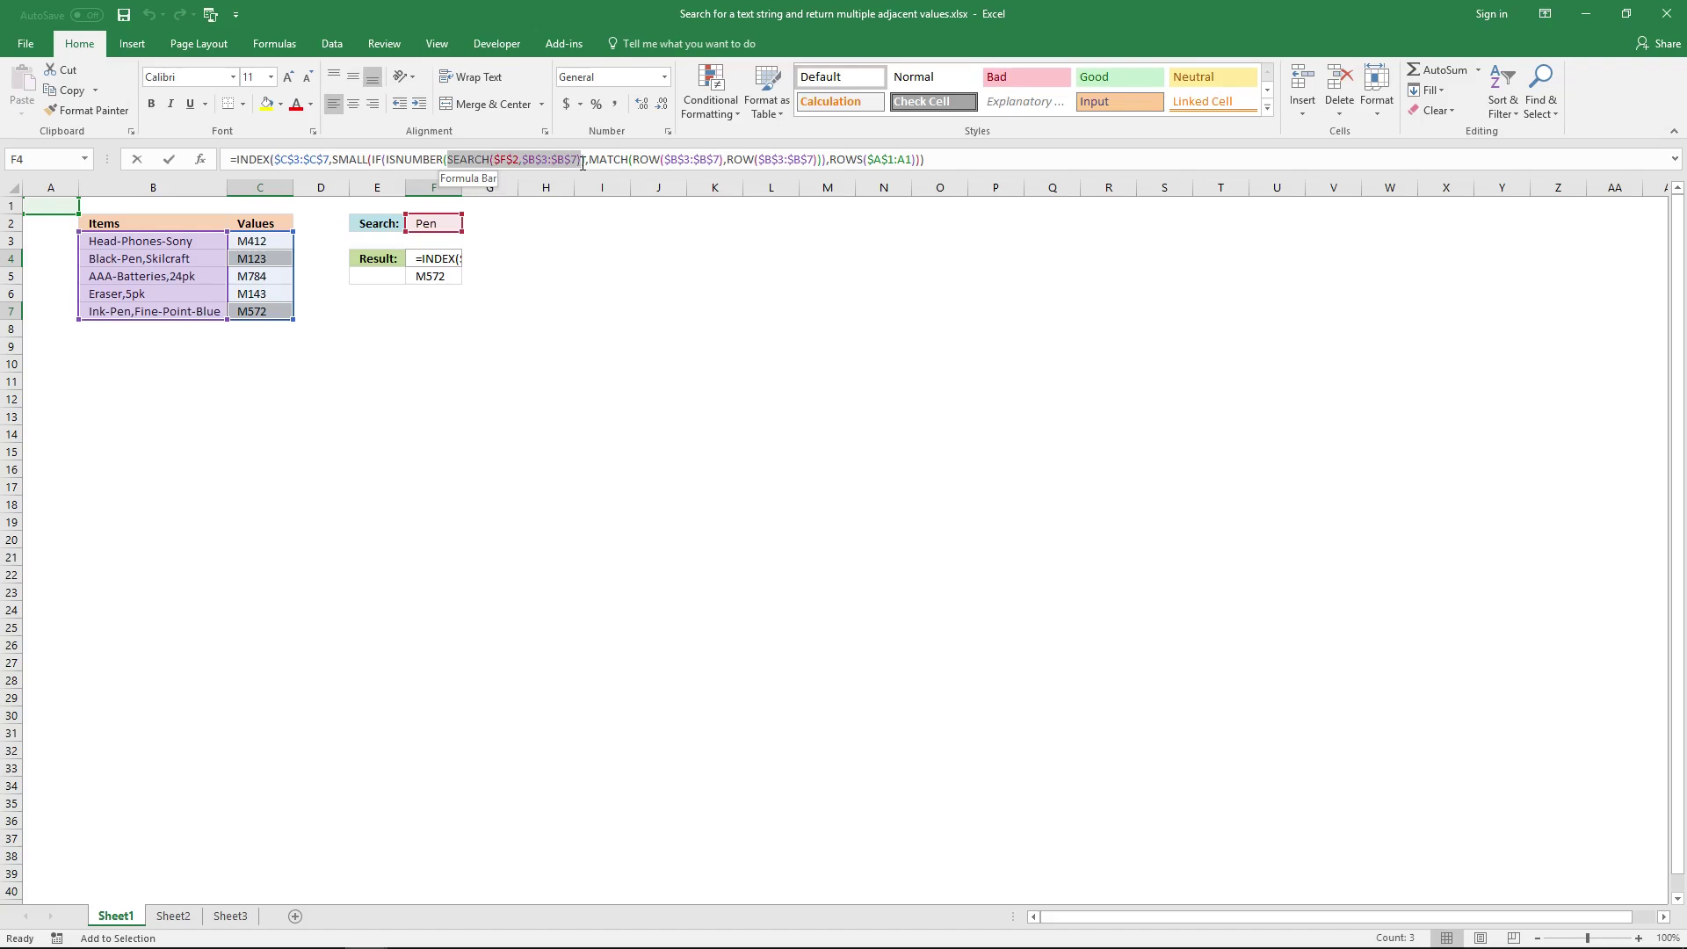
Copy the SEARCH expression from the formula in F4, leaving that cell unchanged, and start the formula =SEARCH($F$2,$B$3:$B$7) in H2
{"action": "left_click", "coordinate": [584, 161]}
{"action": "key", "text": "Escape"}
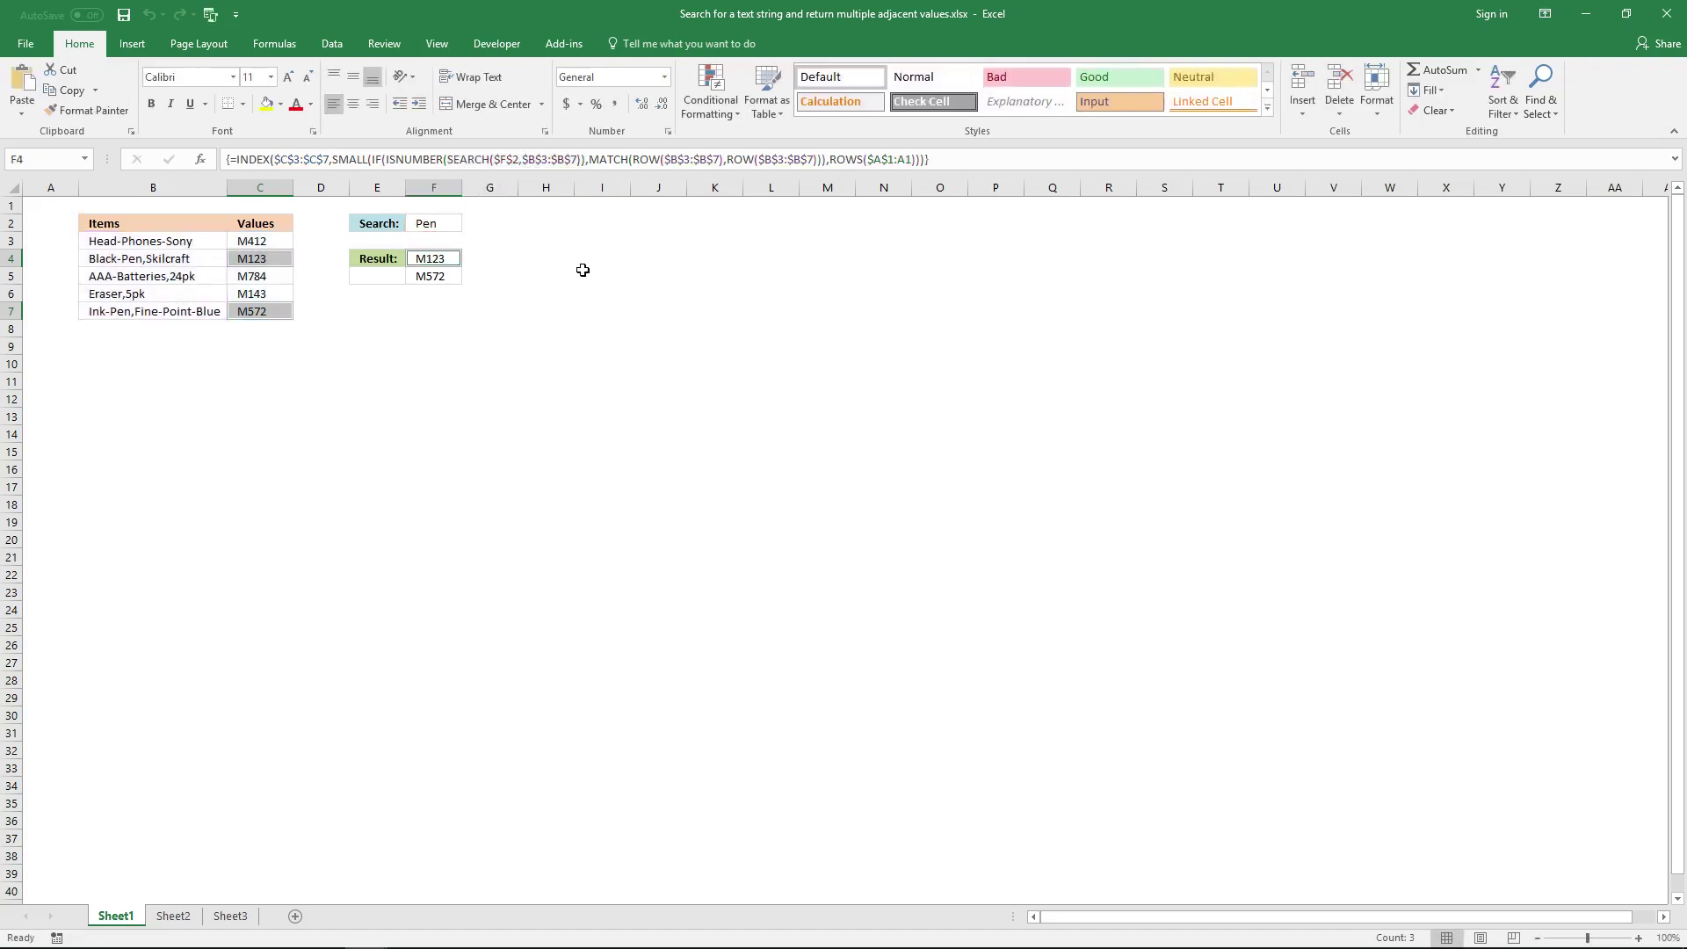
{"action": "left_click", "coordinate": [546, 224]}
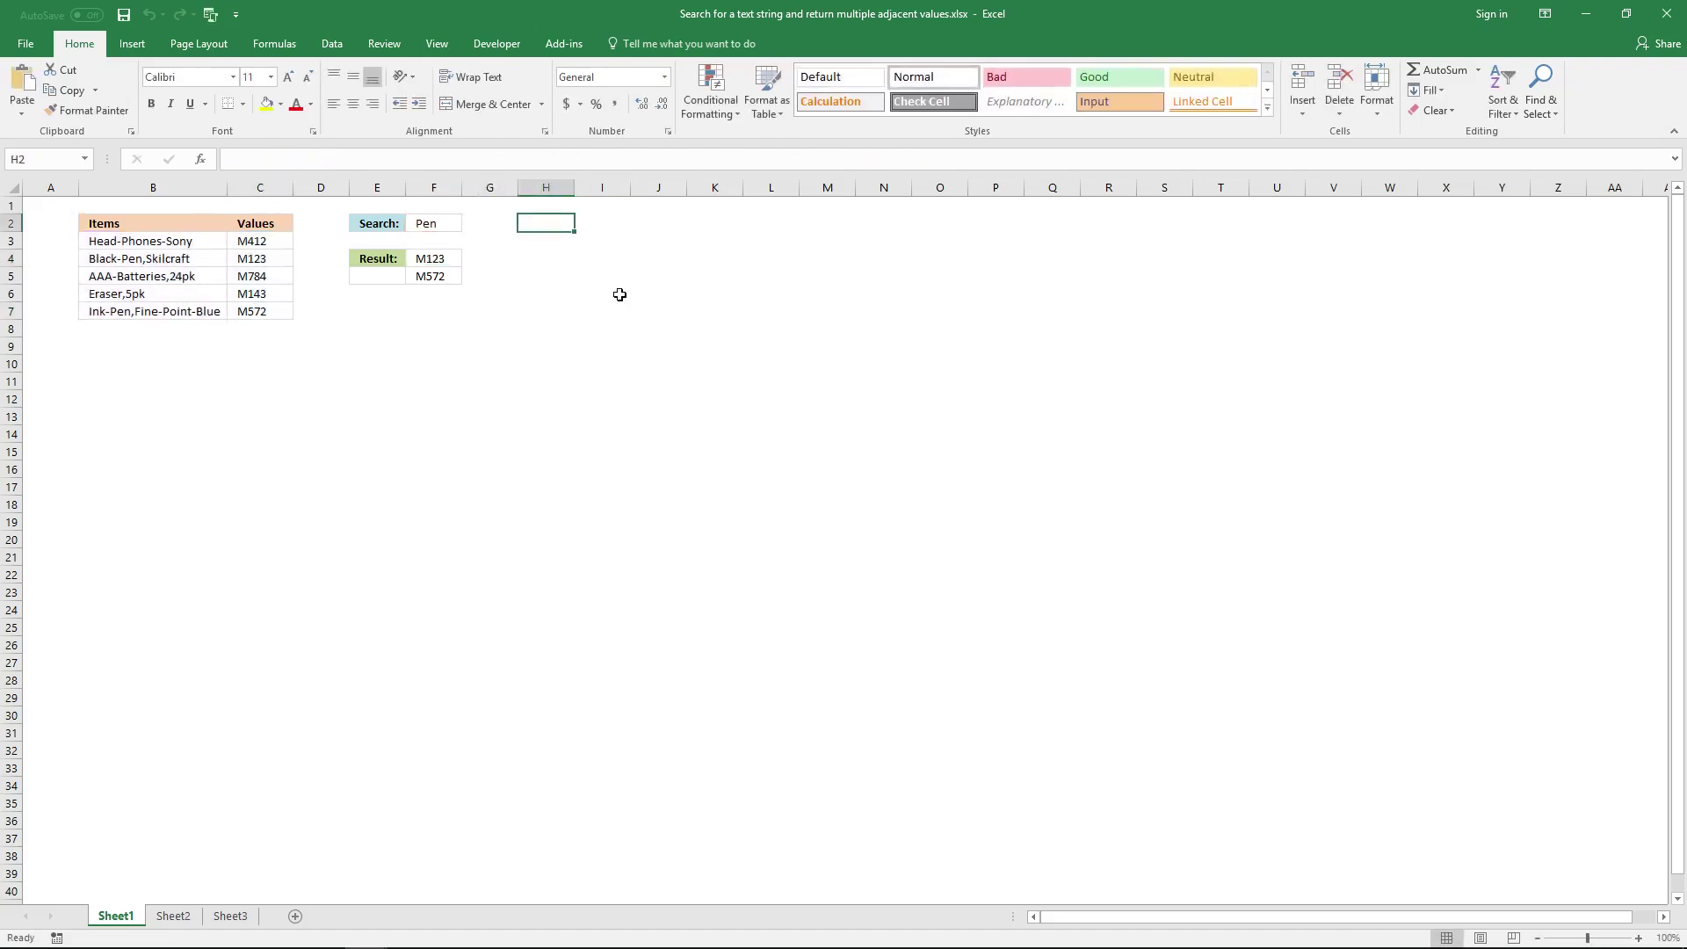
{"action": "type", "text": "="}
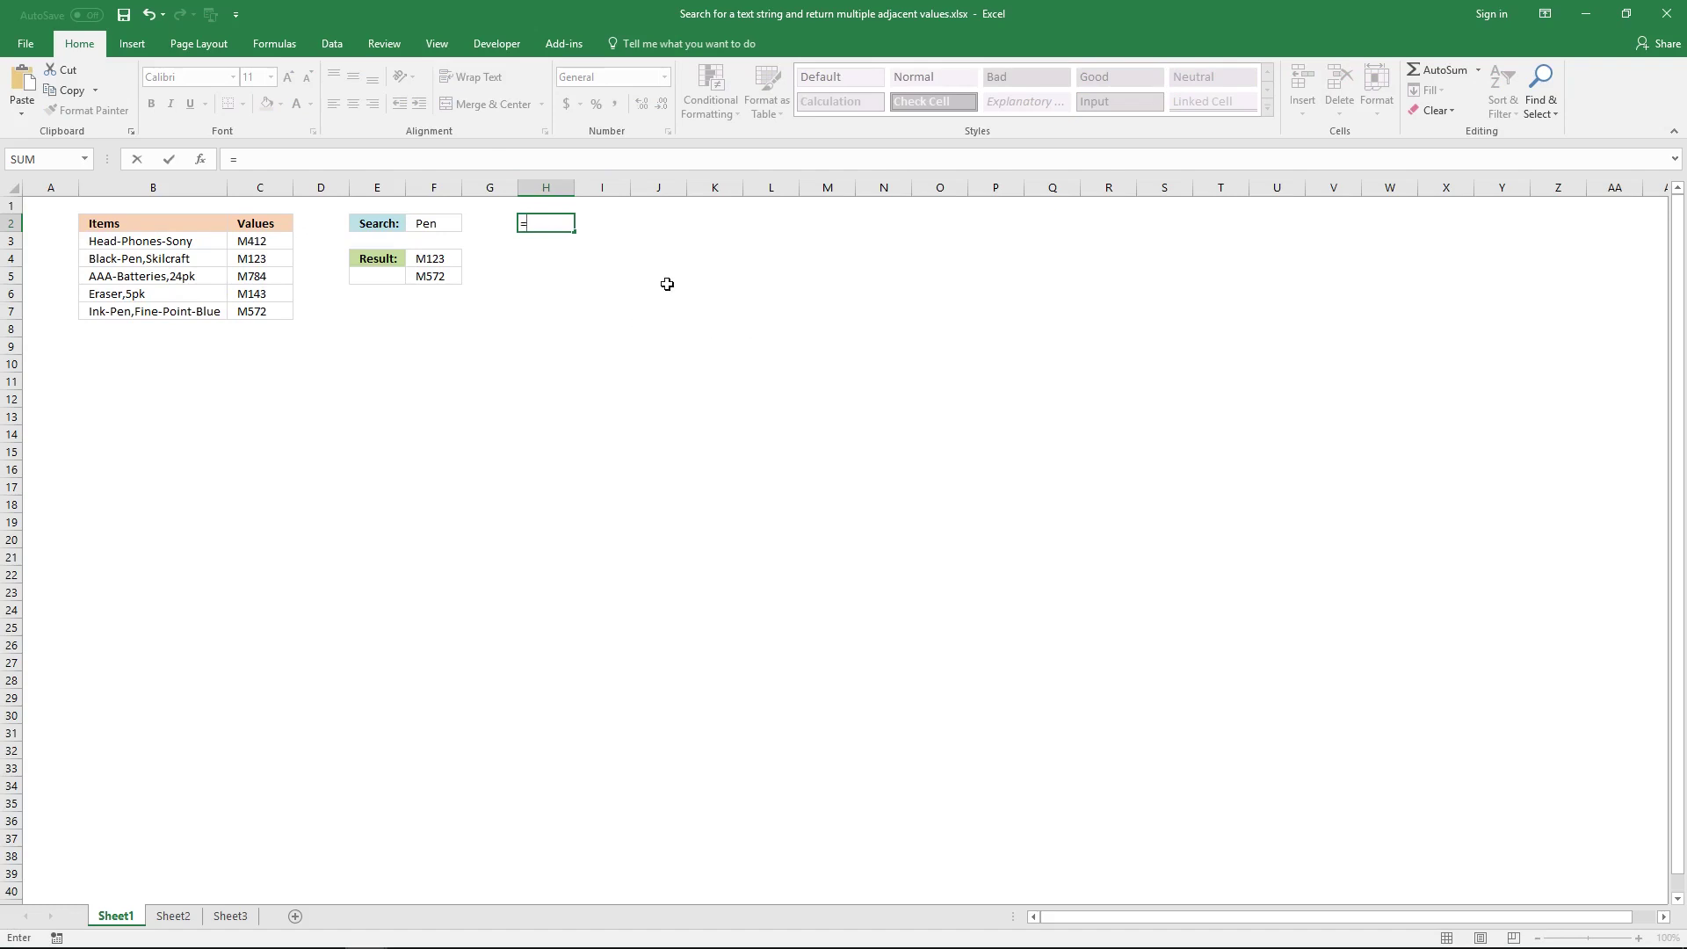
{"action": "type", "text": "SEARCH($F$2,$B$3:$B$7)"}
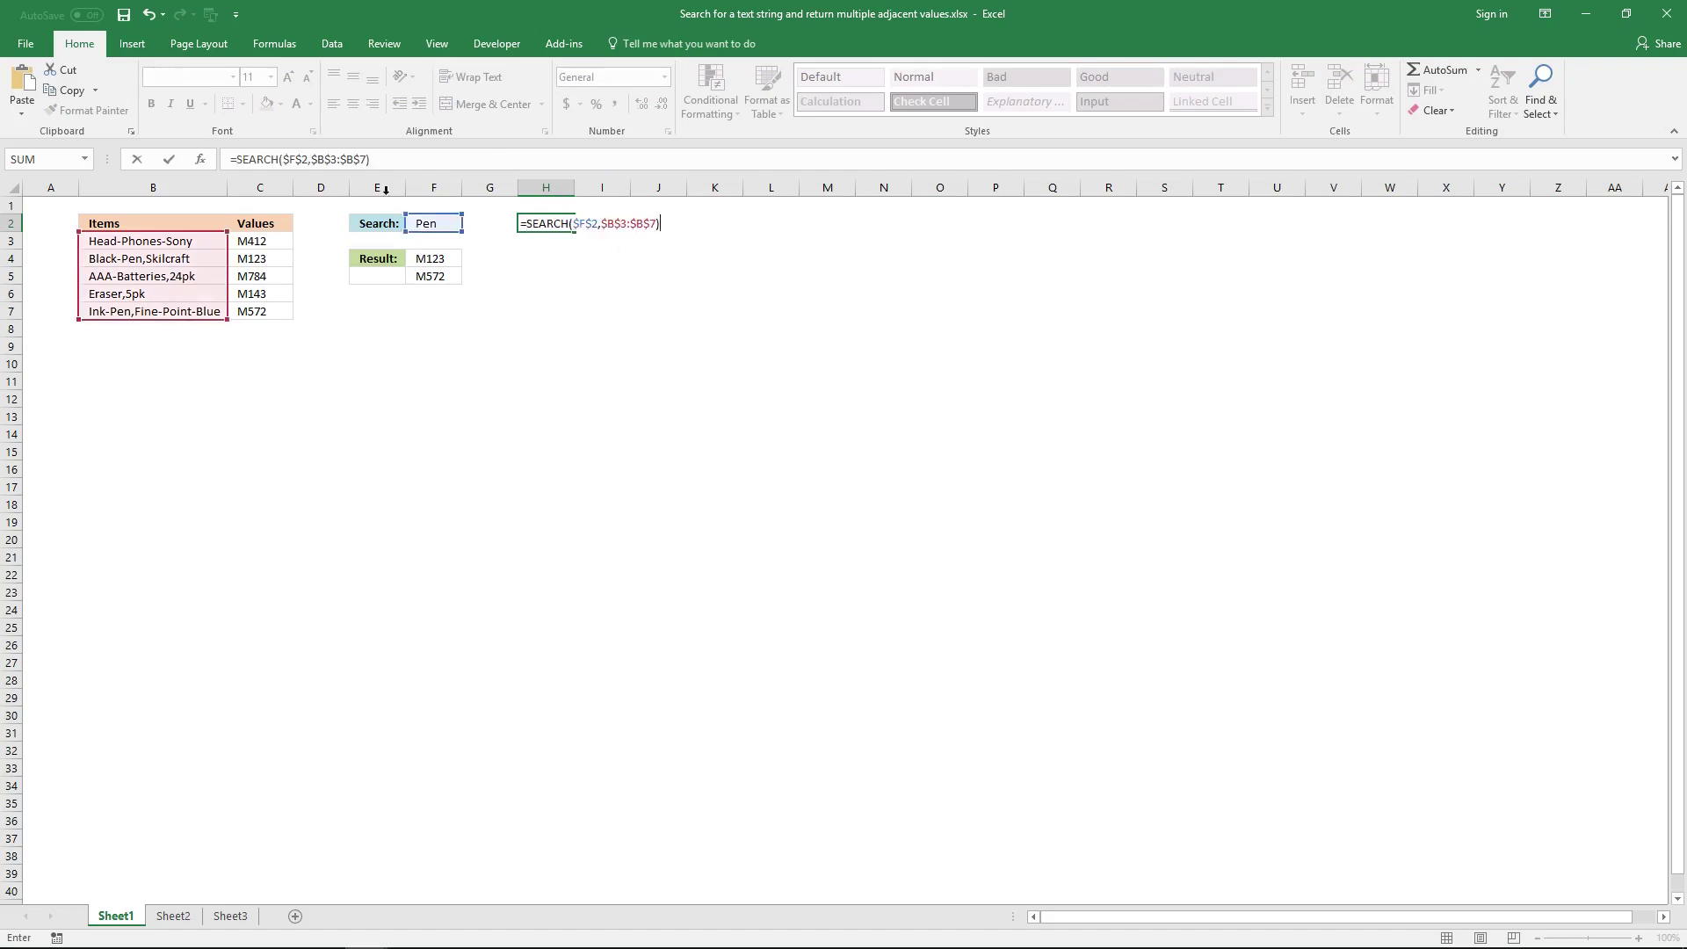
Examine the find_text and within_text arguments of the SEARCH formula in H2 and enter it as an array formula
{"action": "left_click", "coordinate": [294, 159]}
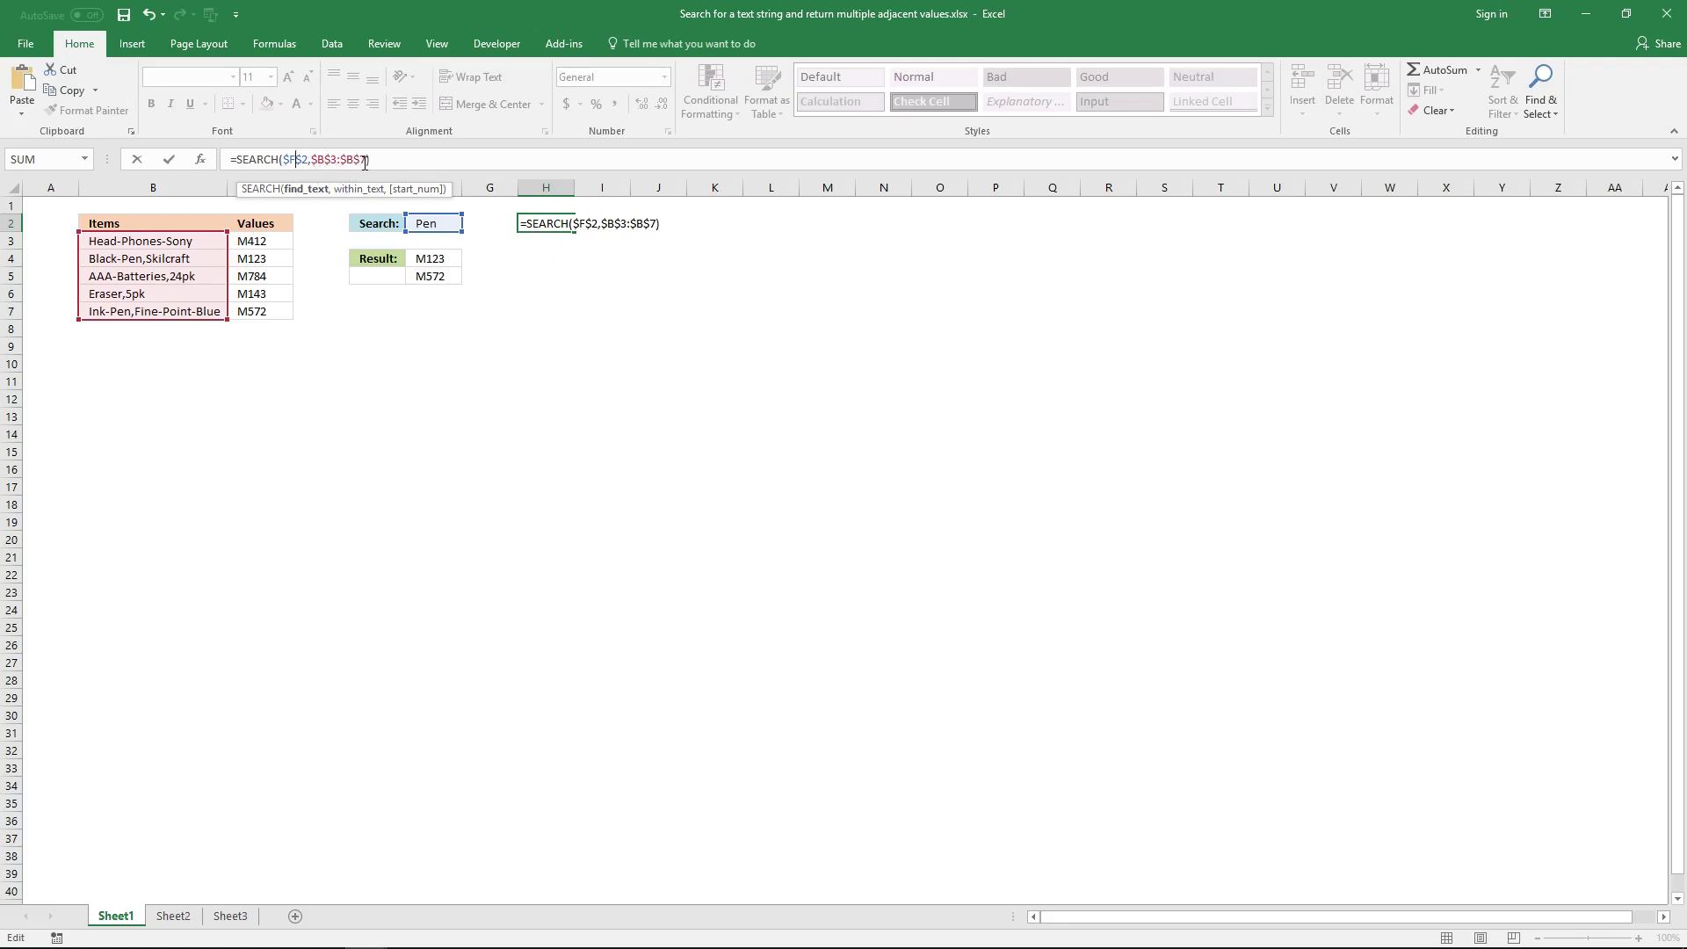
{"action": "left_click", "coordinate": [398, 163]}
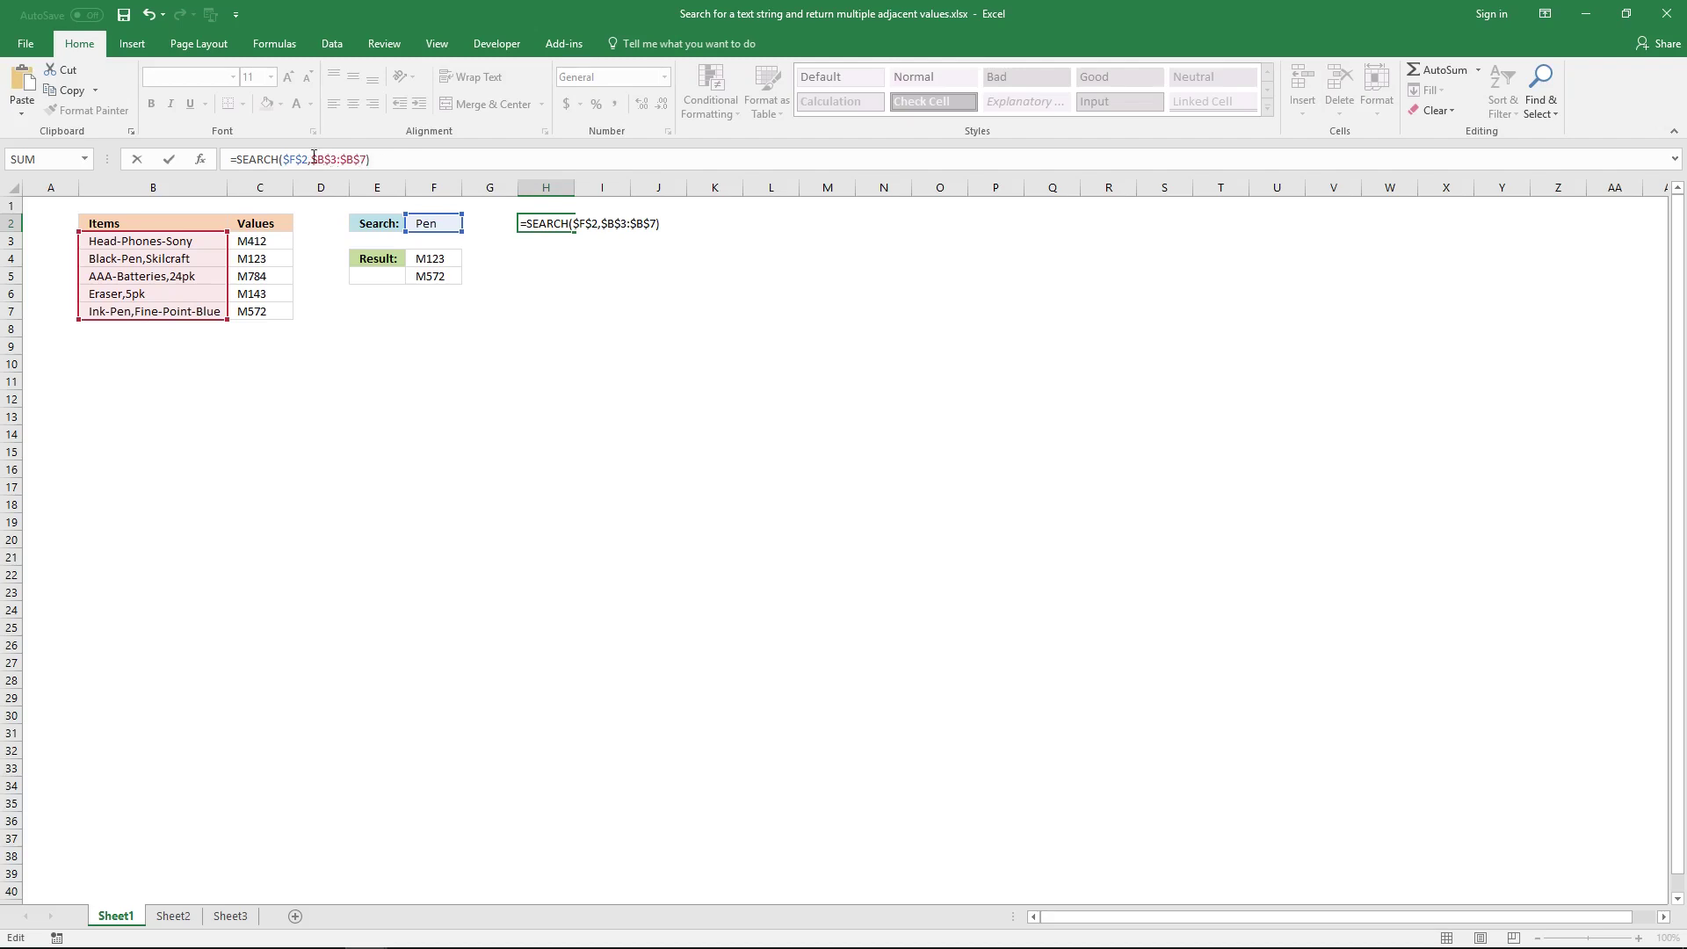
{"action": "left_click_drag", "start_coordinate": [314, 156], "coordinate": [365, 164]}
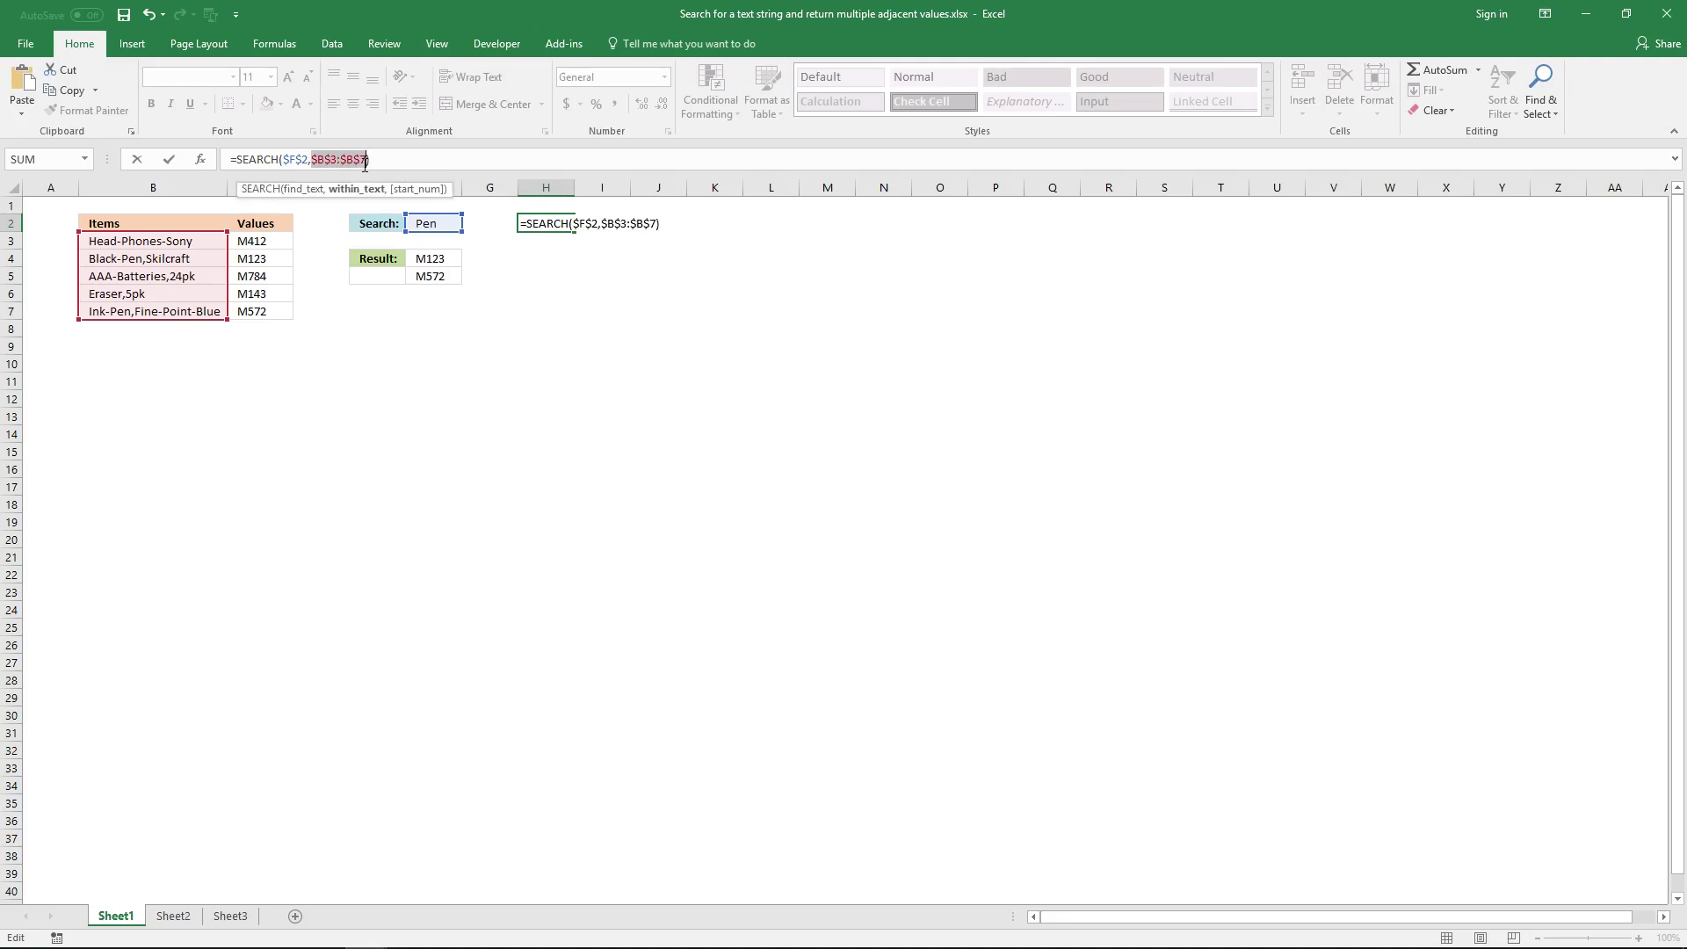
{"action": "key", "text": "ctrl+shift+Return"}
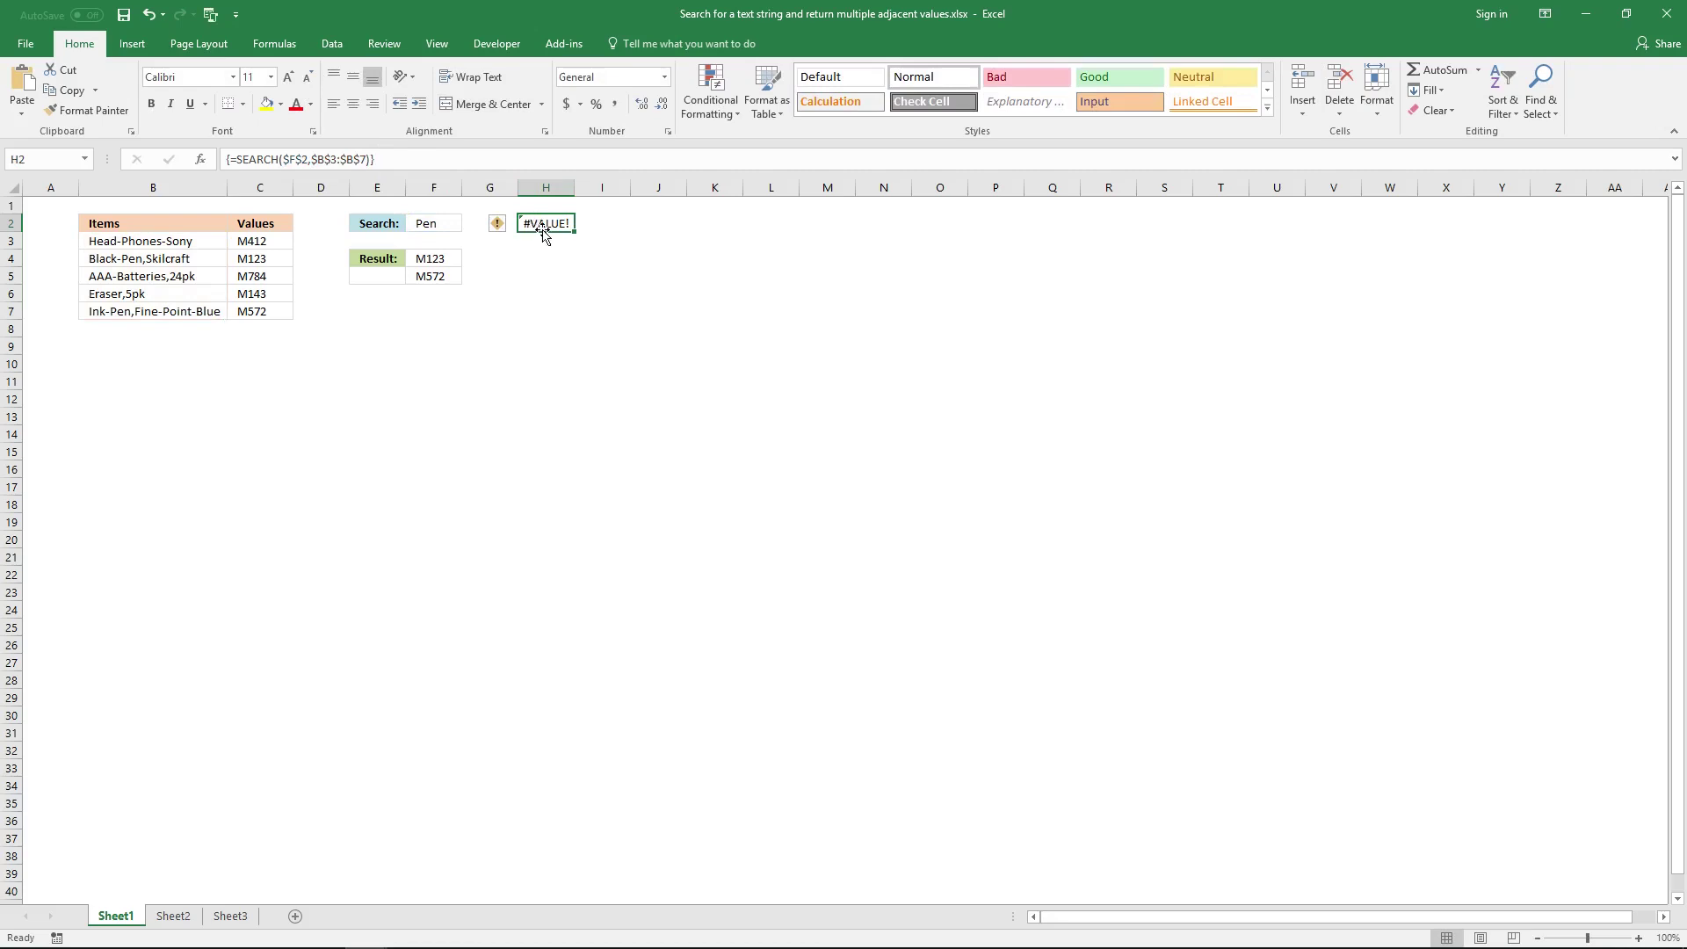
Move the SEARCH array formula from H2 to H3 and re-enter it as one array formula across H3:H7
{"action": "left_click_drag", "start_coordinate": [544, 230], "coordinate": [549, 248]}
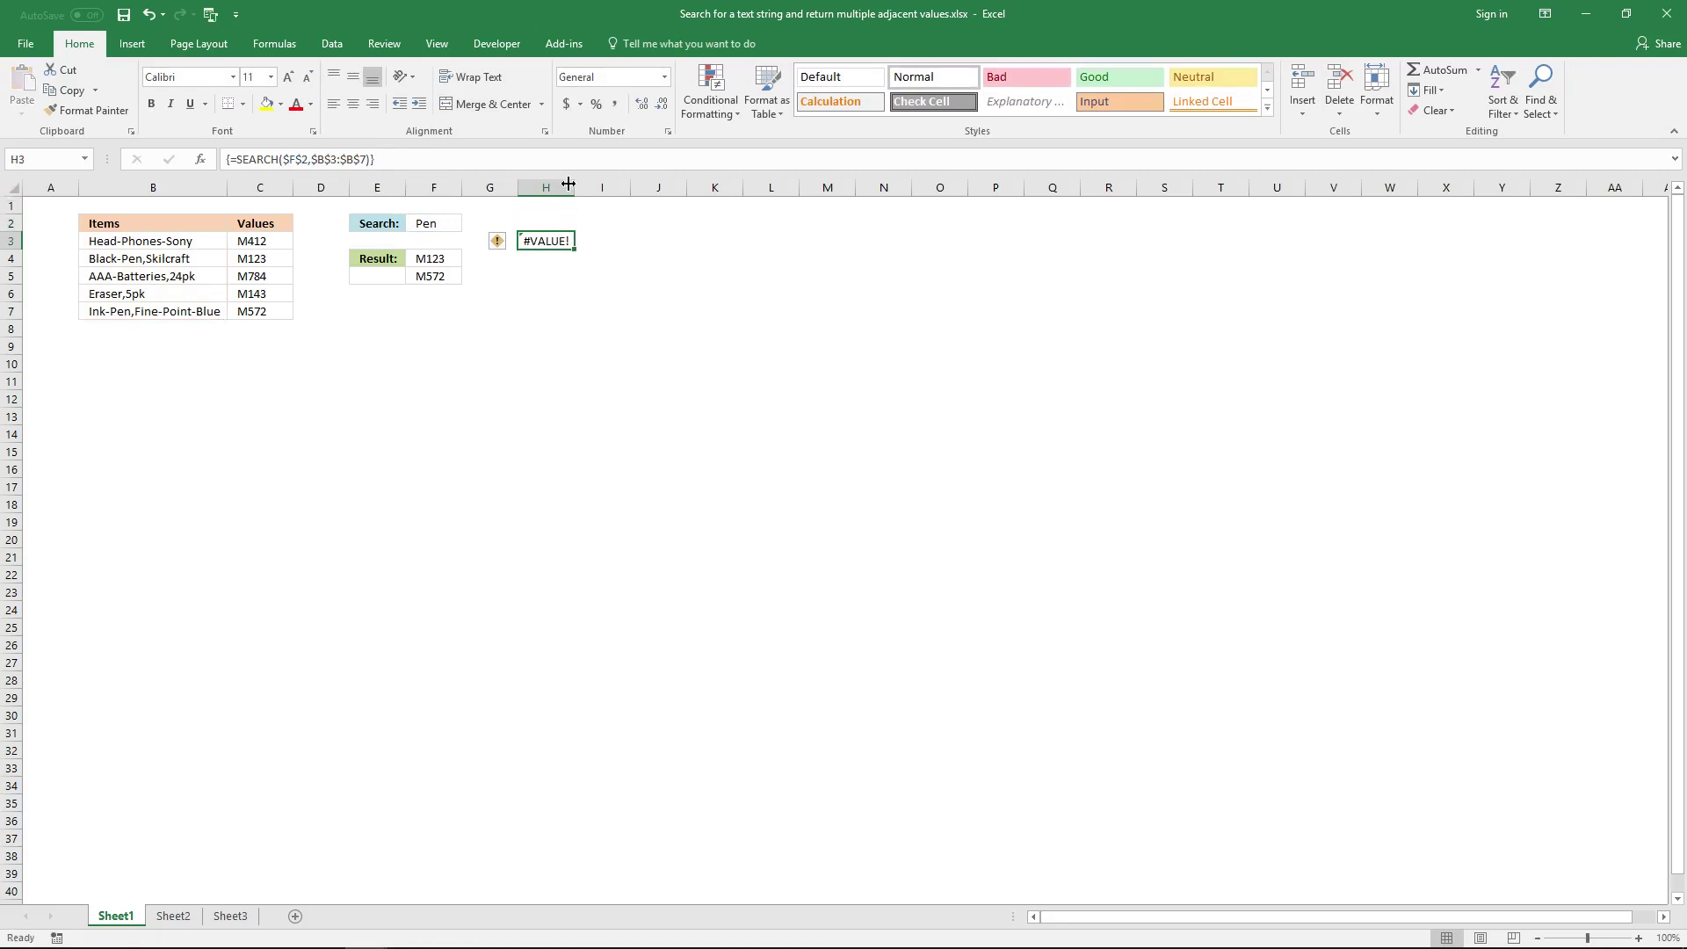
{"action": "left_click", "coordinate": [552, 158]}
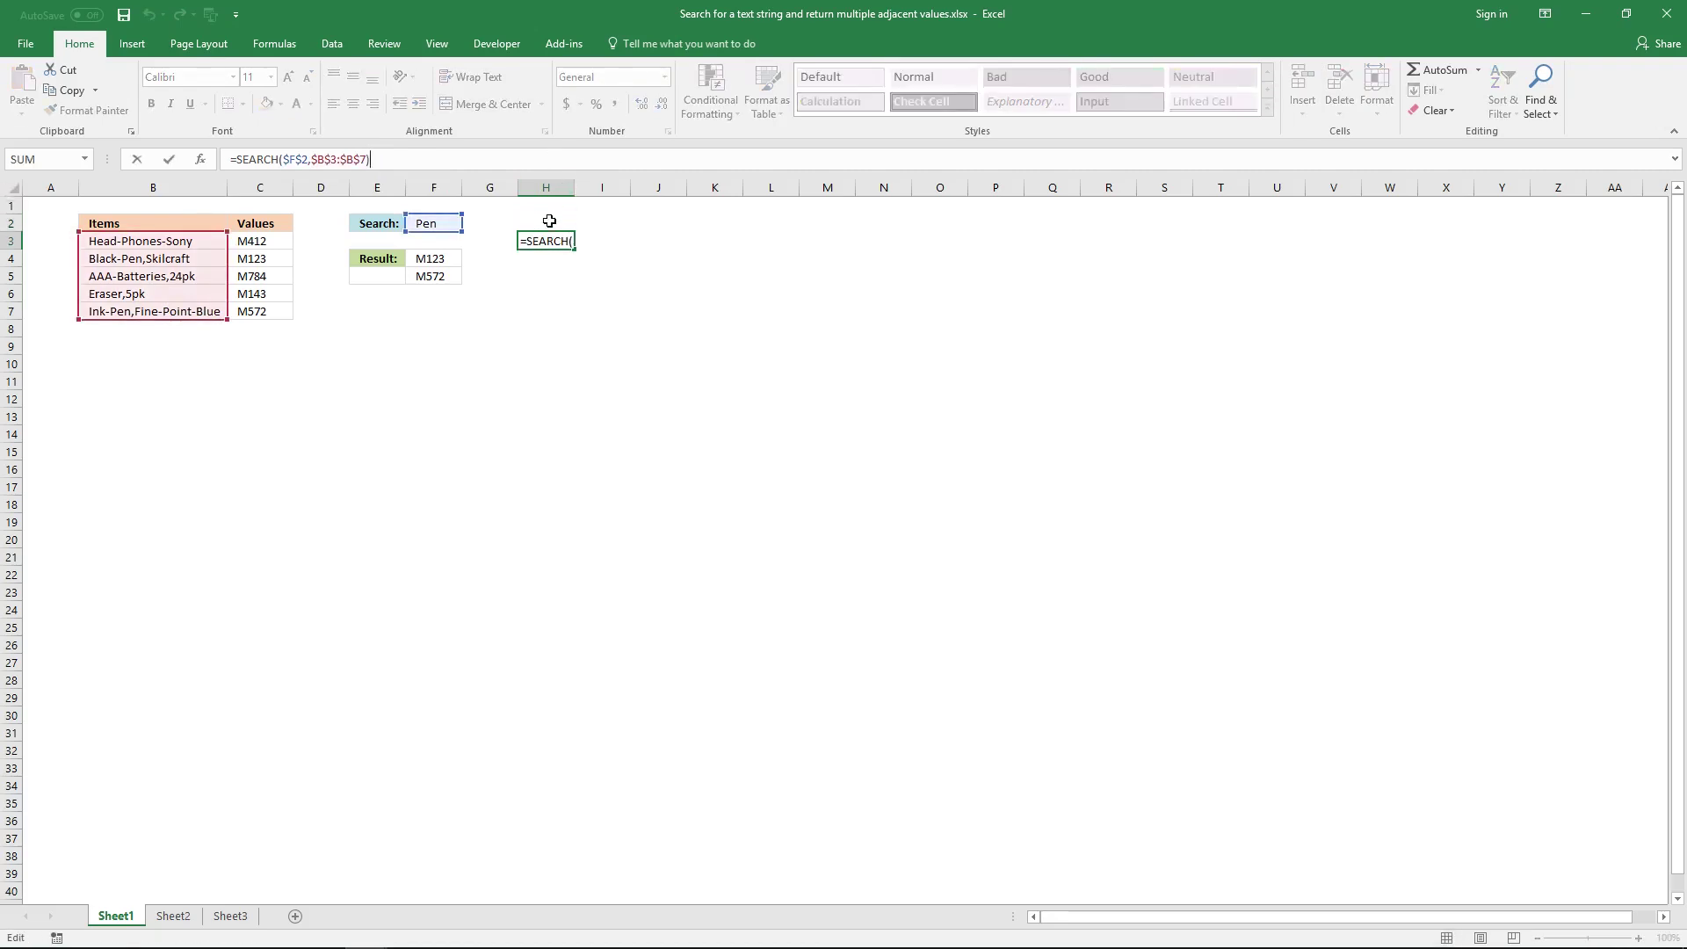
{"action": "key", "text": "ctrl+shift+Return"}
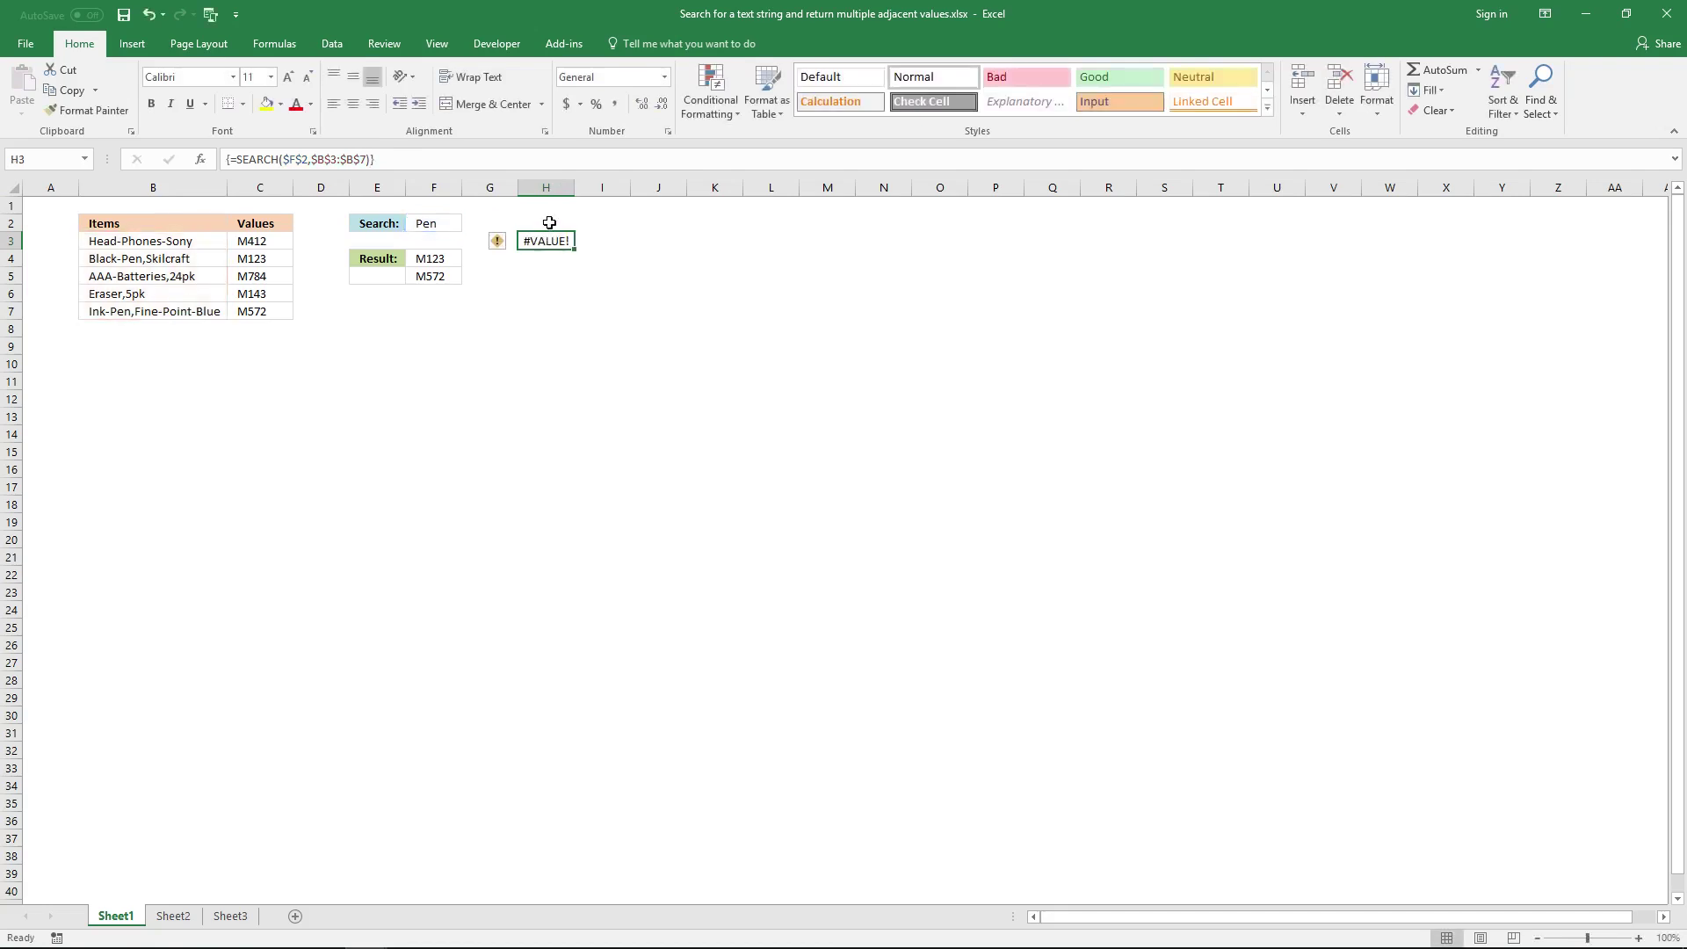
{"action": "left_click_drag", "start_coordinate": [542, 243], "coordinate": [545, 310]}
{"action": "left_click", "coordinate": [530, 166]}
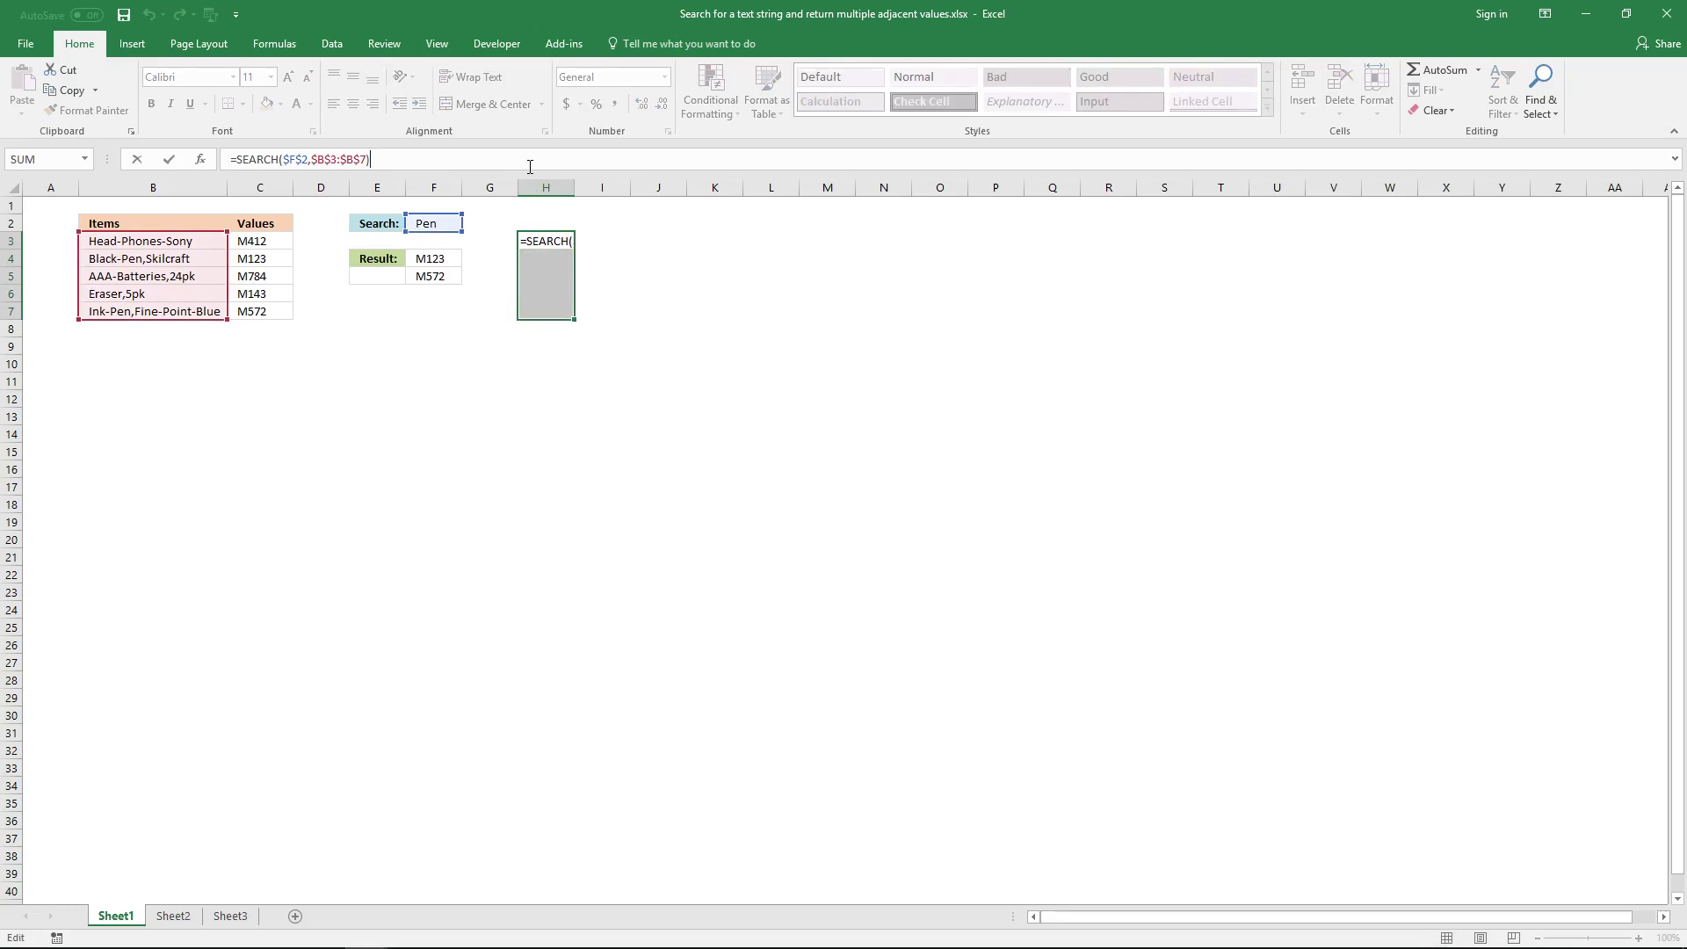
{"action": "key", "text": "ctrl+shift+Return"}
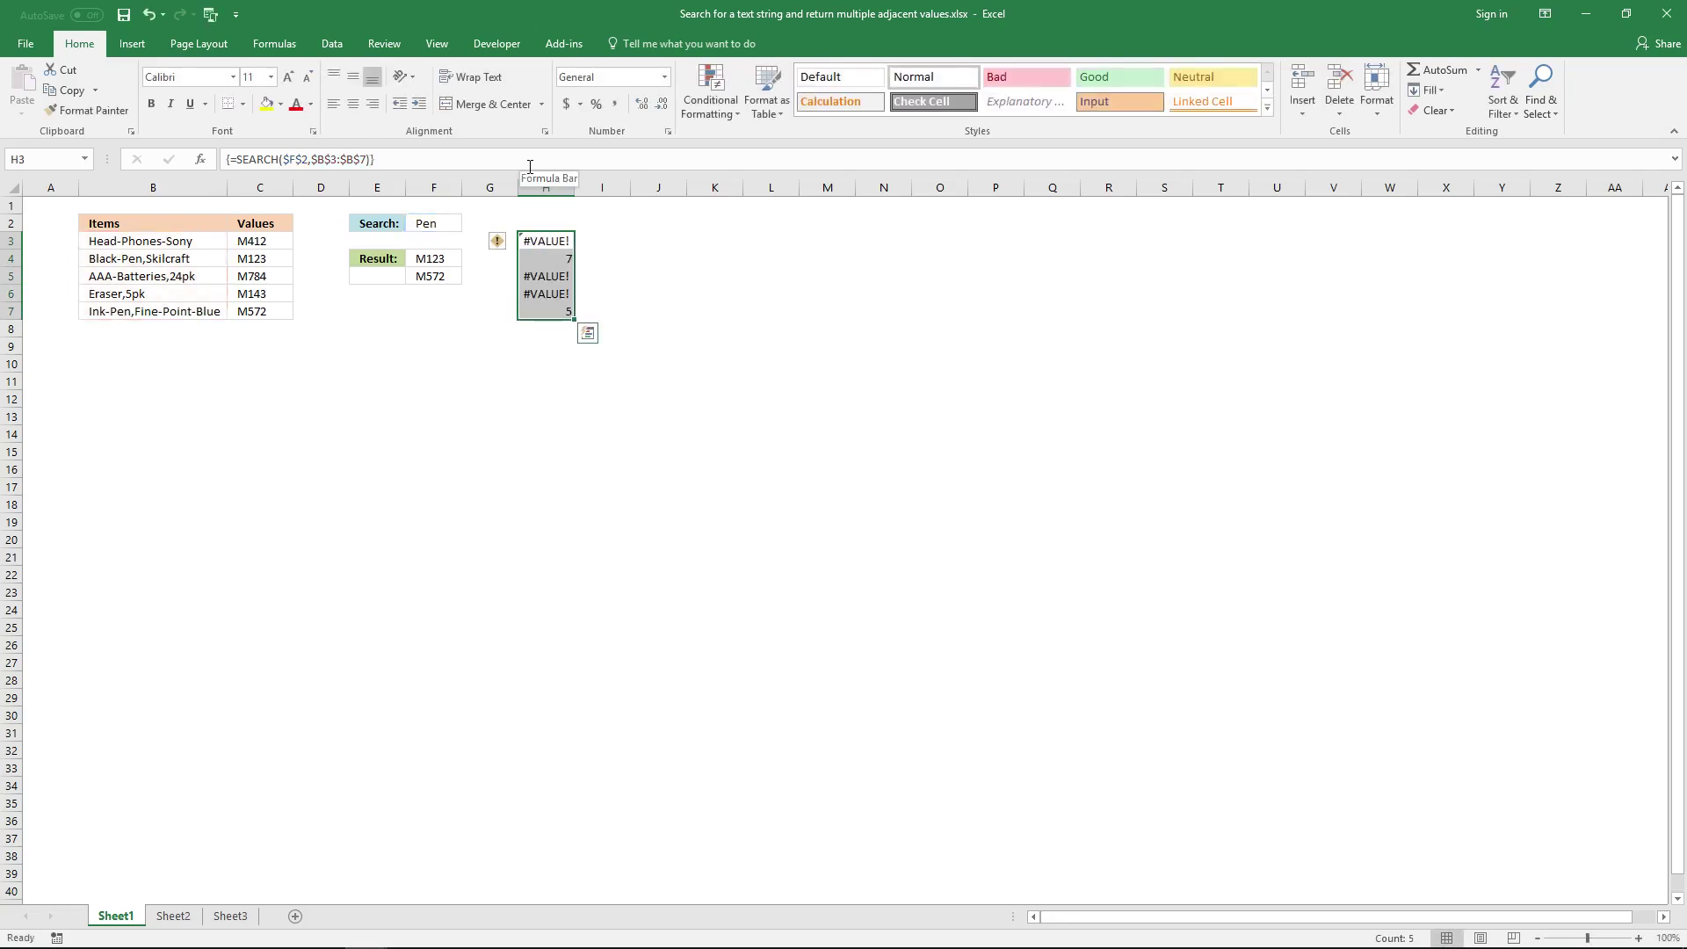